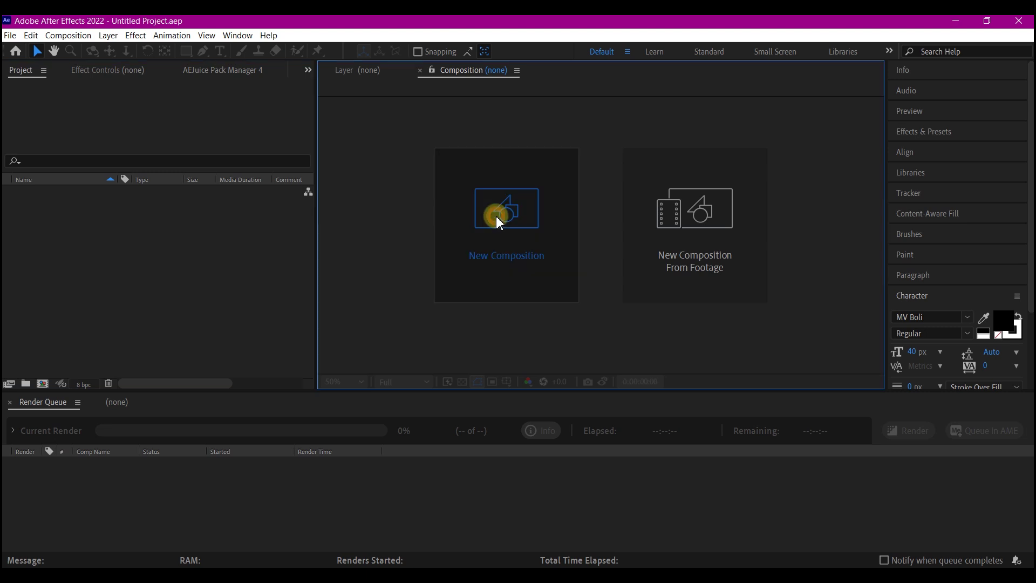
Step: Create a composition named main at 1920 x 1080 px, 30 frames per second, 10 seconds long, with a black background
click(497, 215)
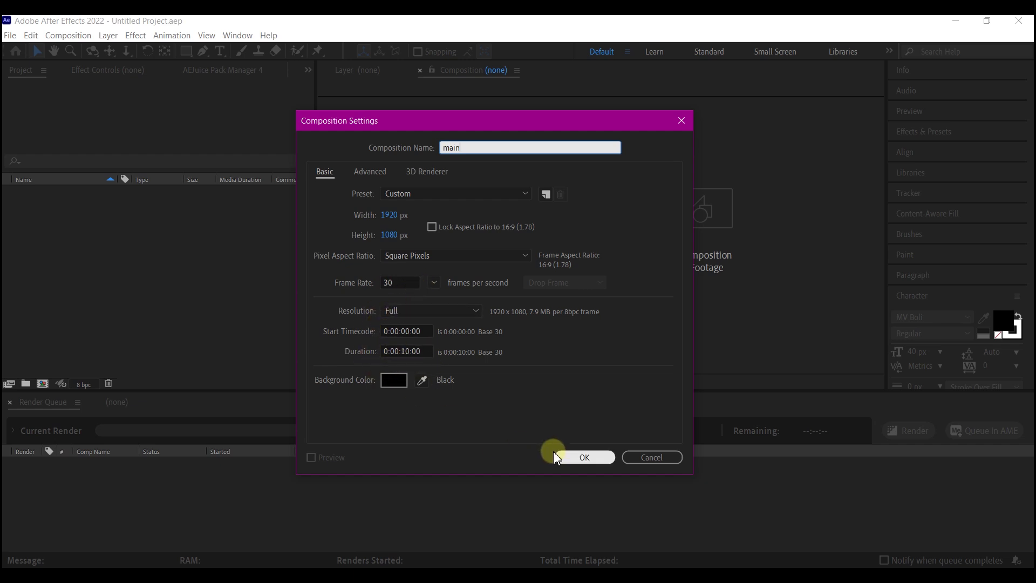
click(590, 457)
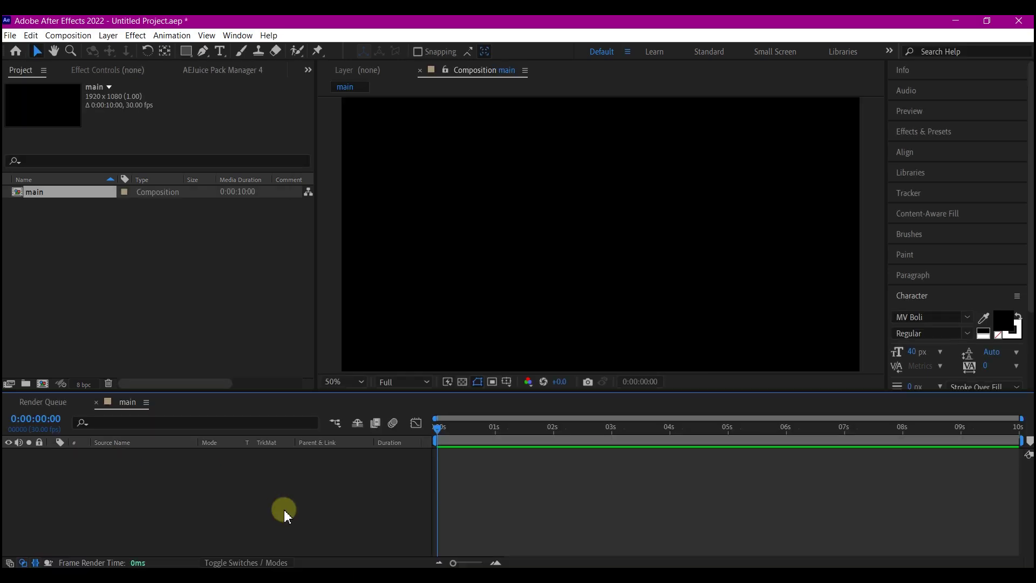
Step: Import soft-wave-blue-ocean-sandy-beach-background-selective-focus.jpg from the Assets folder in File Explorer and add it to the main composition
key(alt+Tab)
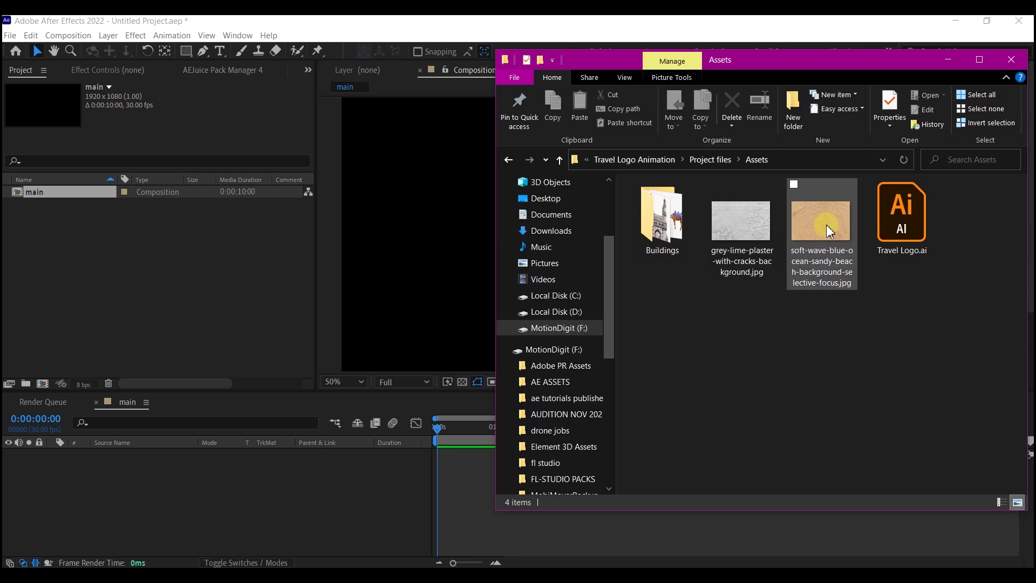
drag(821, 221, 111, 281)
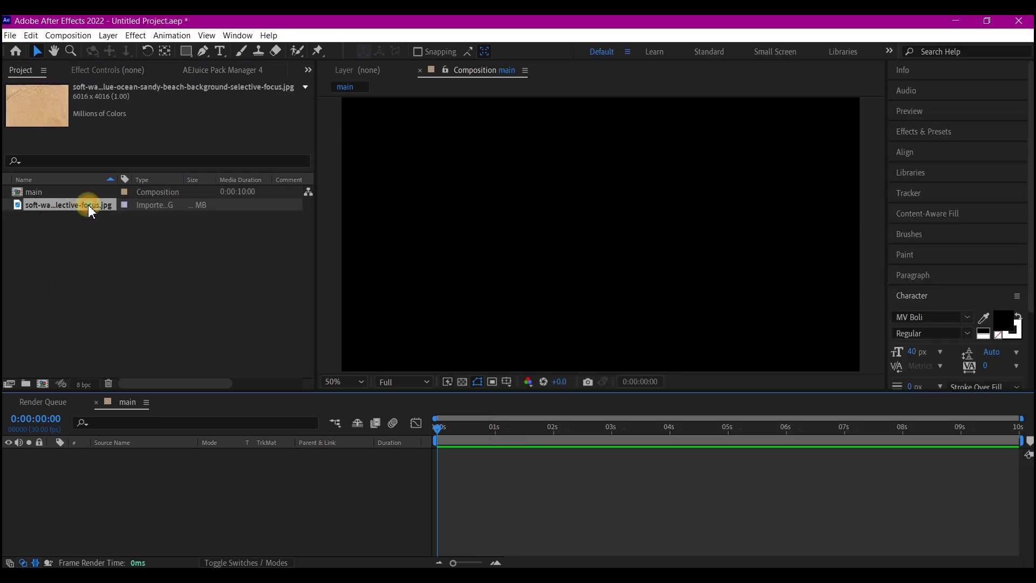
drag(89, 205, 139, 464)
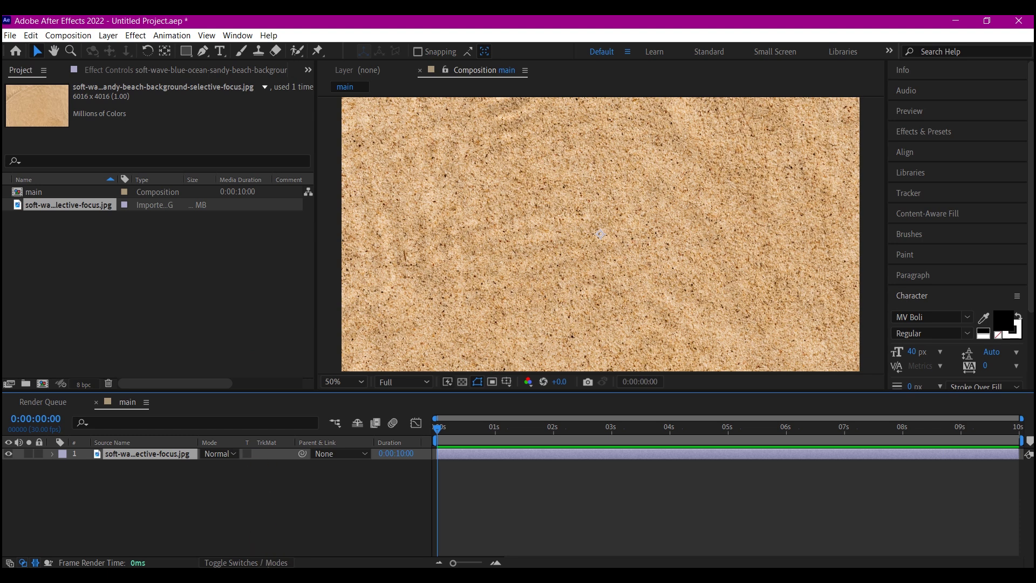
Step: Make the sandy beach image a 3D layer and set its X Rotation to -65°
click(251, 562)
click(275, 454)
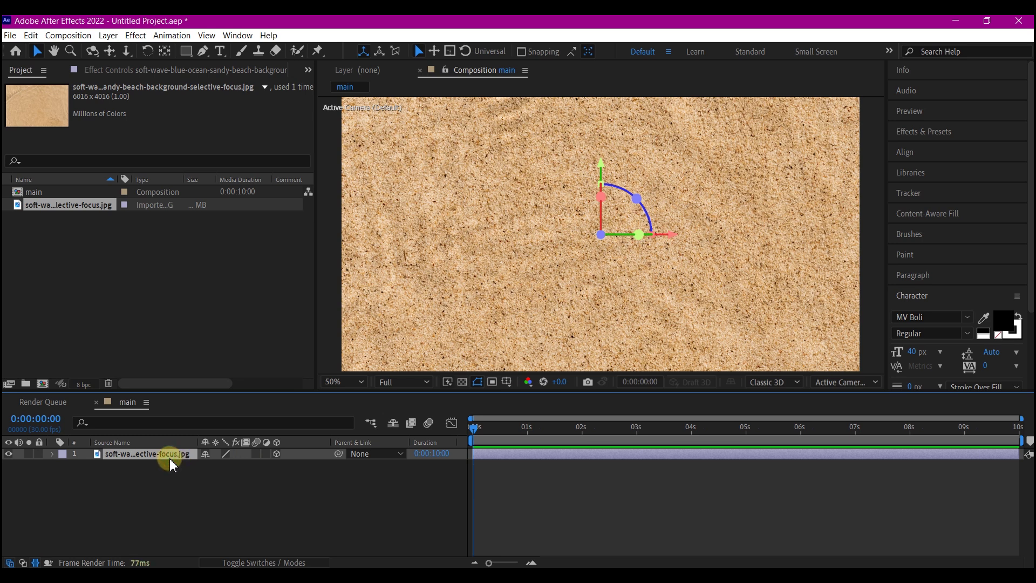
key(r)
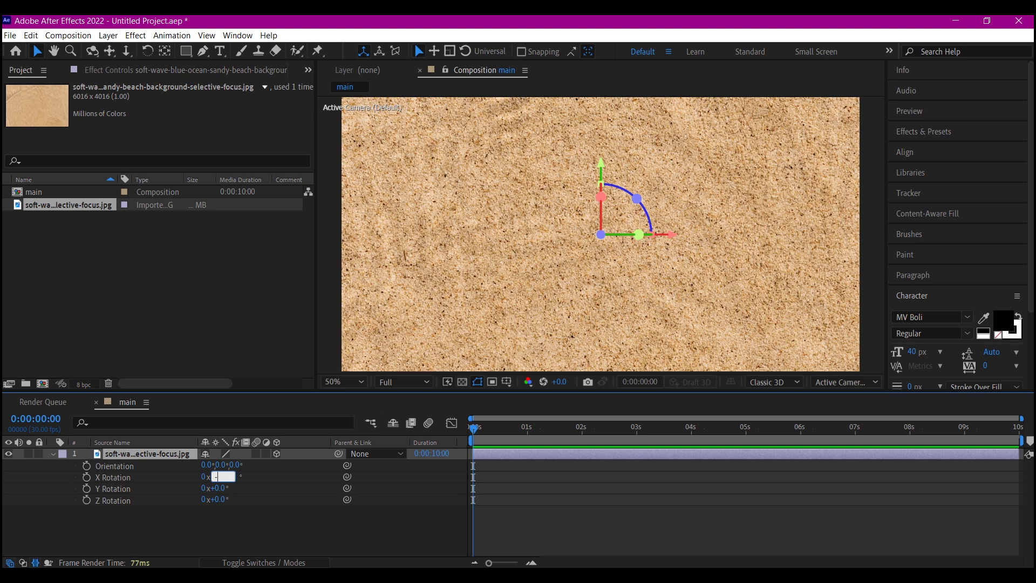
text(-65)
key(Return)
Step: Add a full-size elliptical mask to the sand layer and lower the layer until its horizon lies just below mid-frame
drag(186, 51, 234, 78)
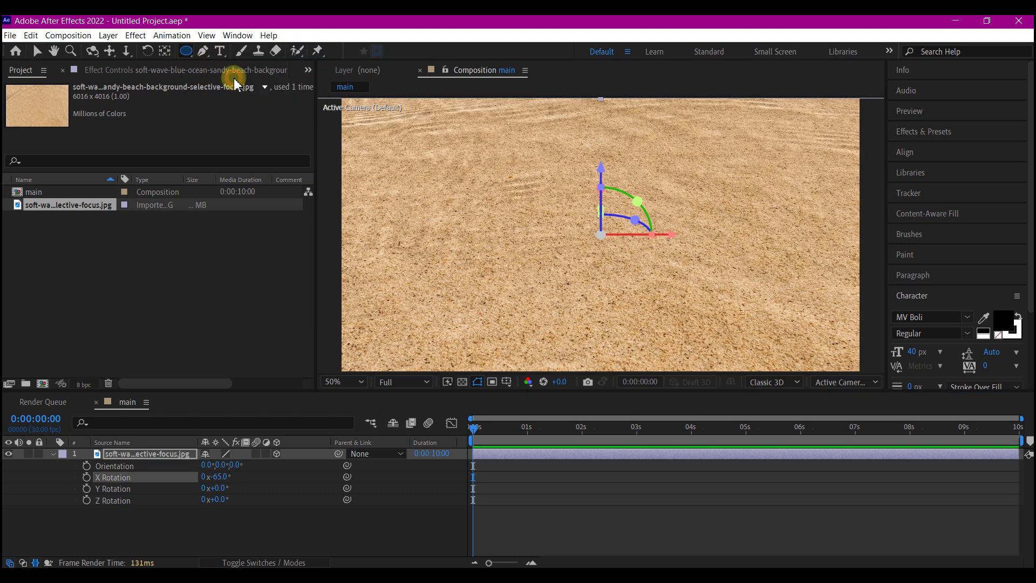
double_click(190, 52)
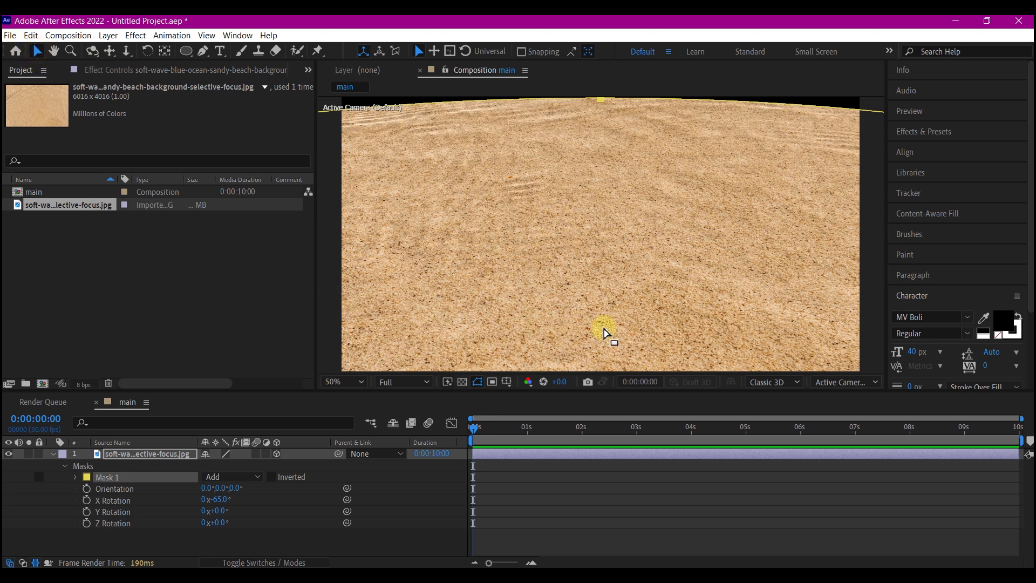
click(122, 453)
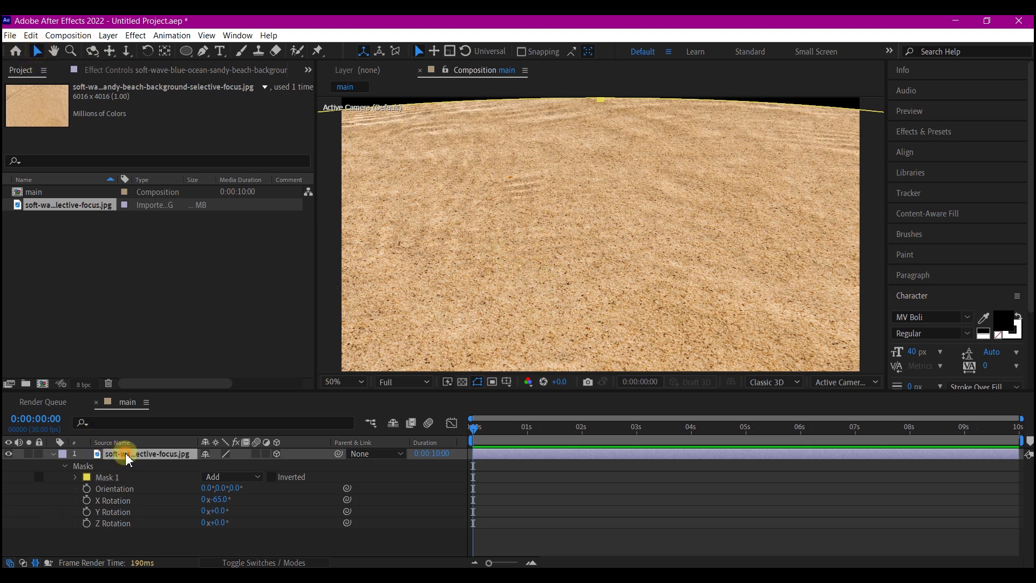
drag(600, 171, 626, 426)
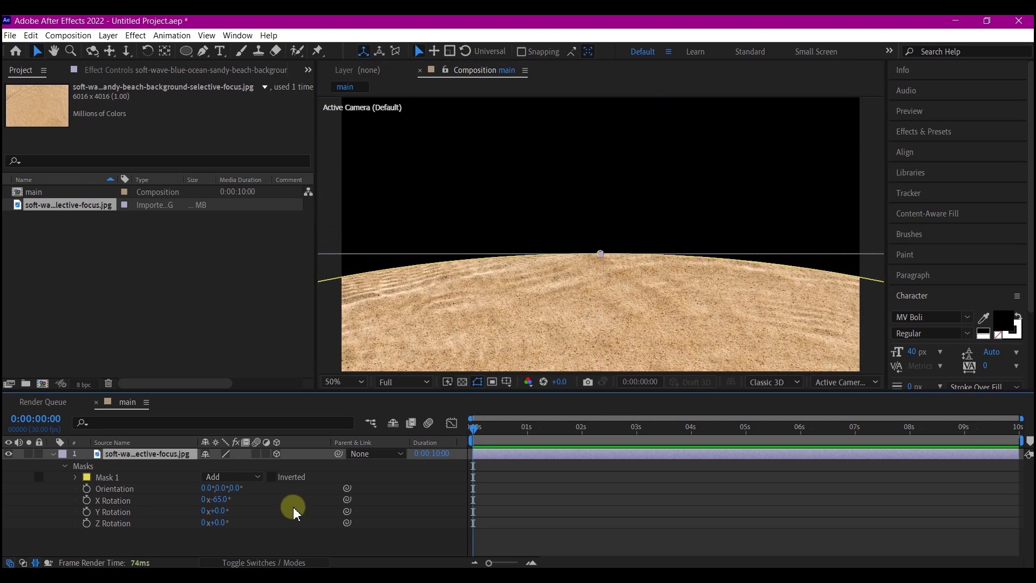
Step: Set the sand layer's mask feather to 600 pixels, mask opacity to 60% and mask expansion to -250 pixels
key(m)
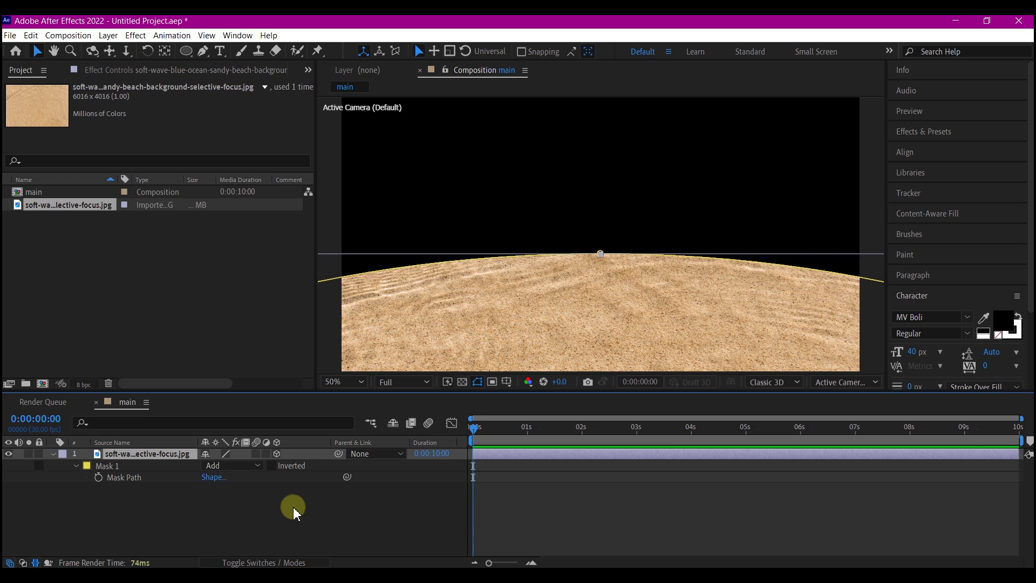
key(m)
key(m)
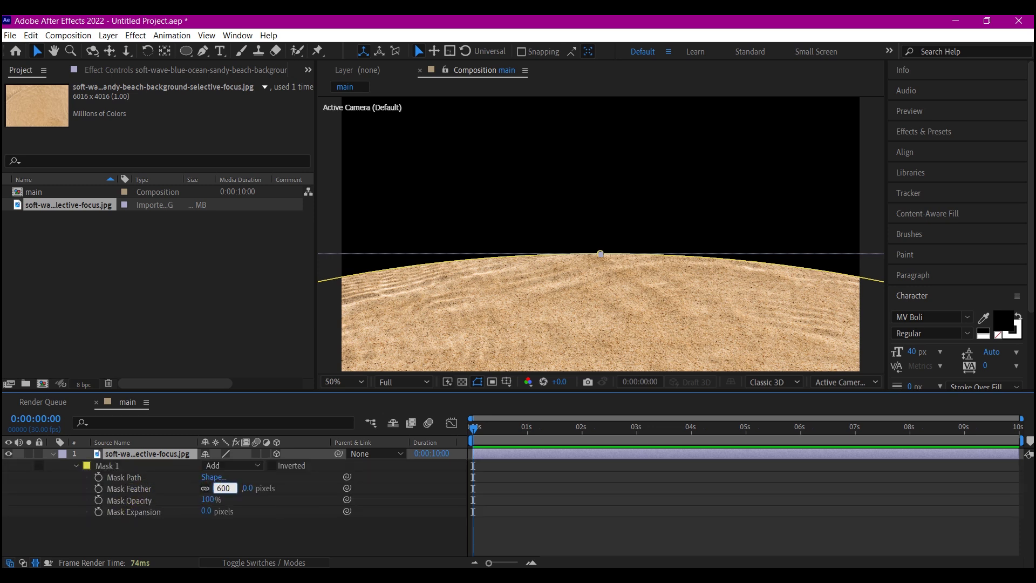
click(213, 492)
click(212, 499)
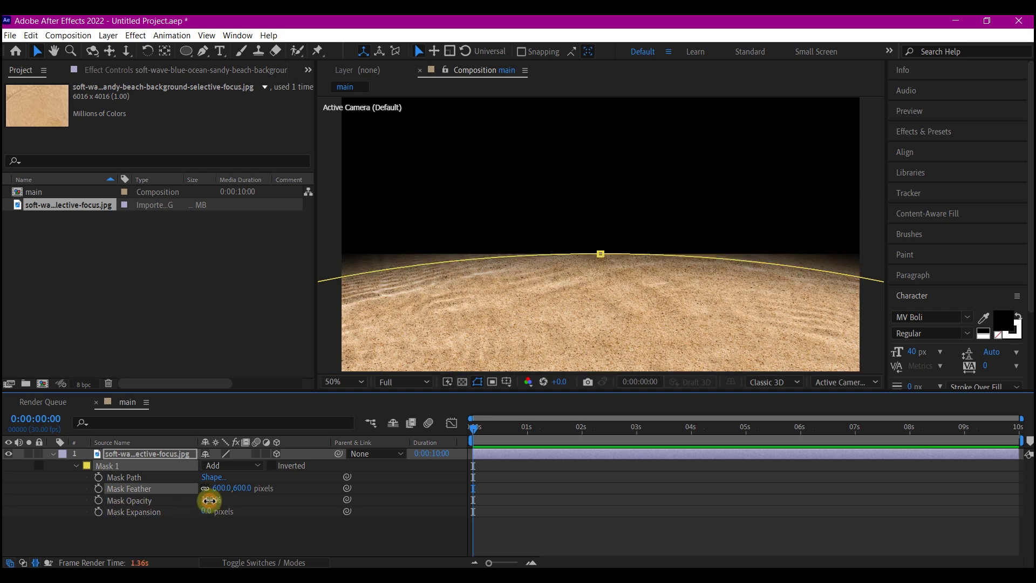
text(60)
key(Return)
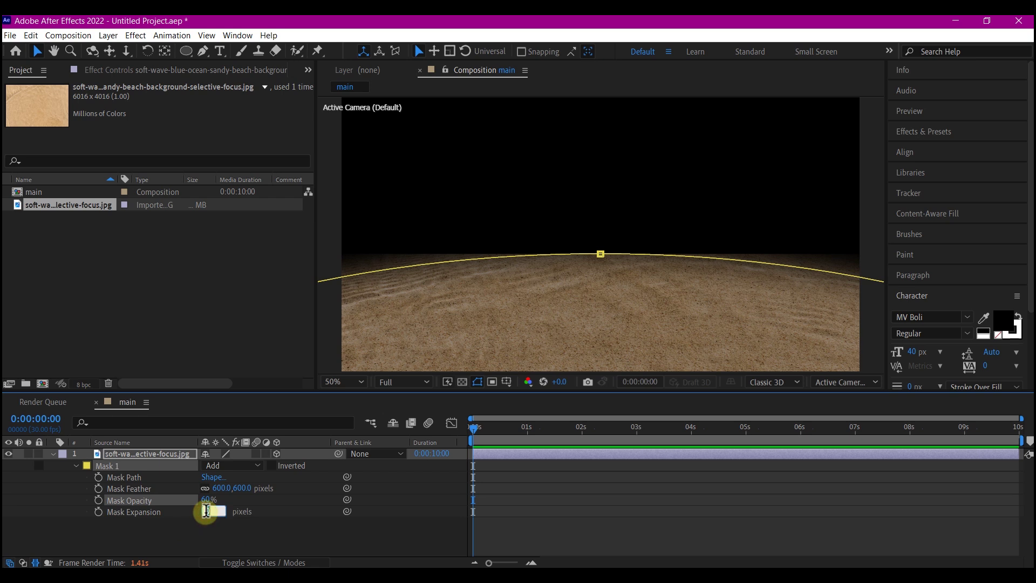
key(Return)
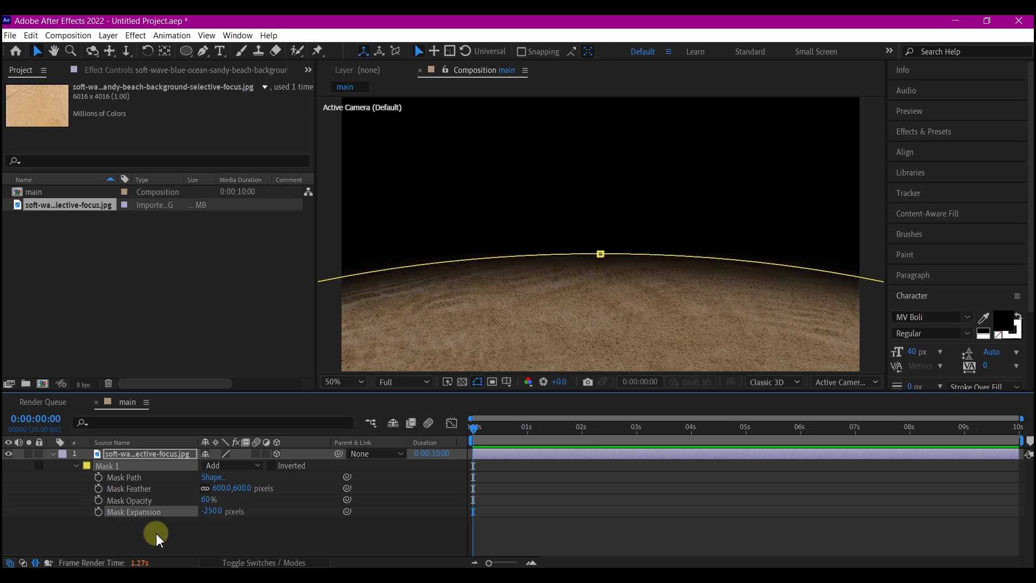
Step: Create a black solid named sky at the composition size, 1920 x 1080 px
right_click(159, 532)
mouse_move(197, 393)
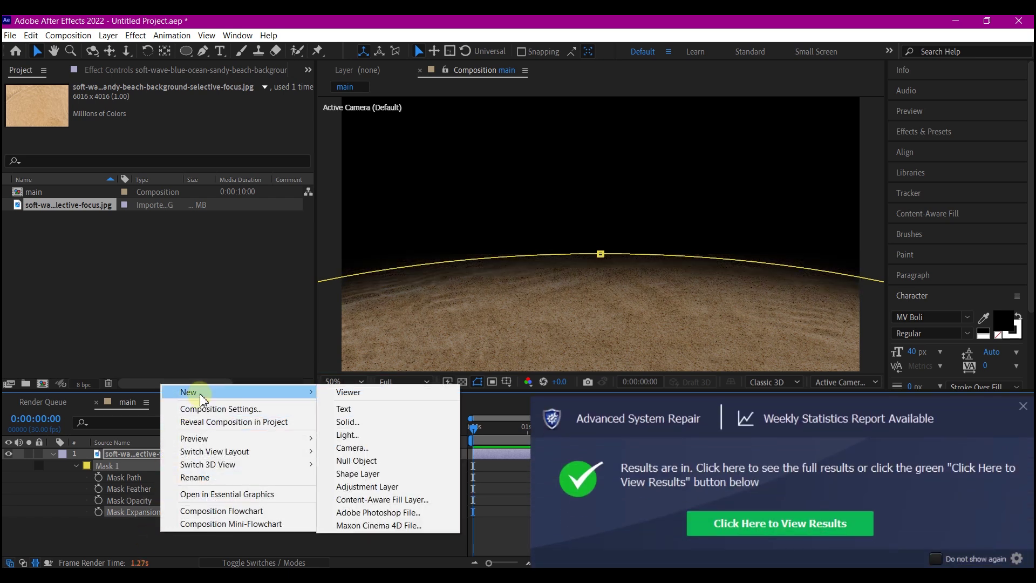
click(355, 423)
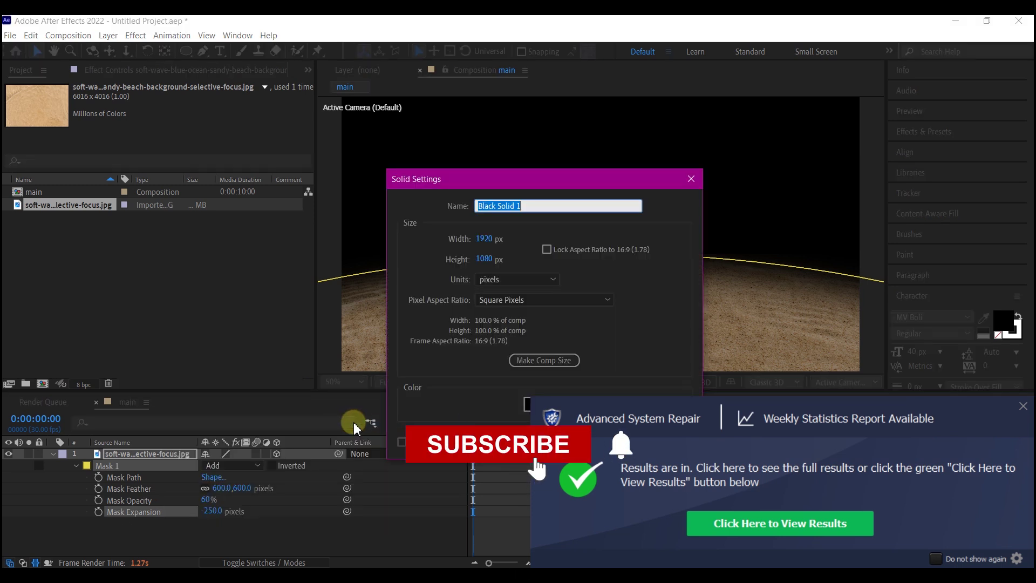
text(sky)
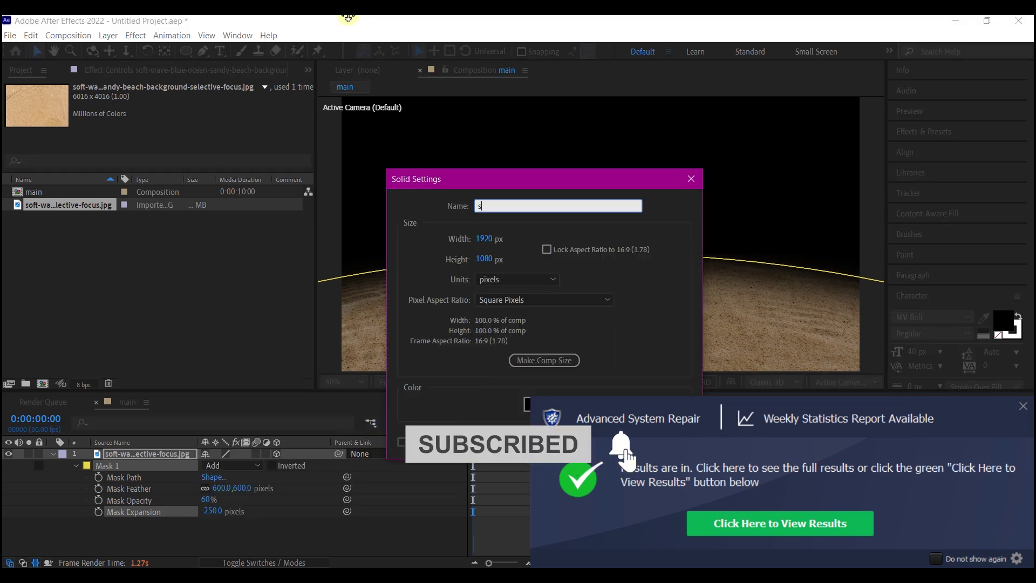
click(544, 360)
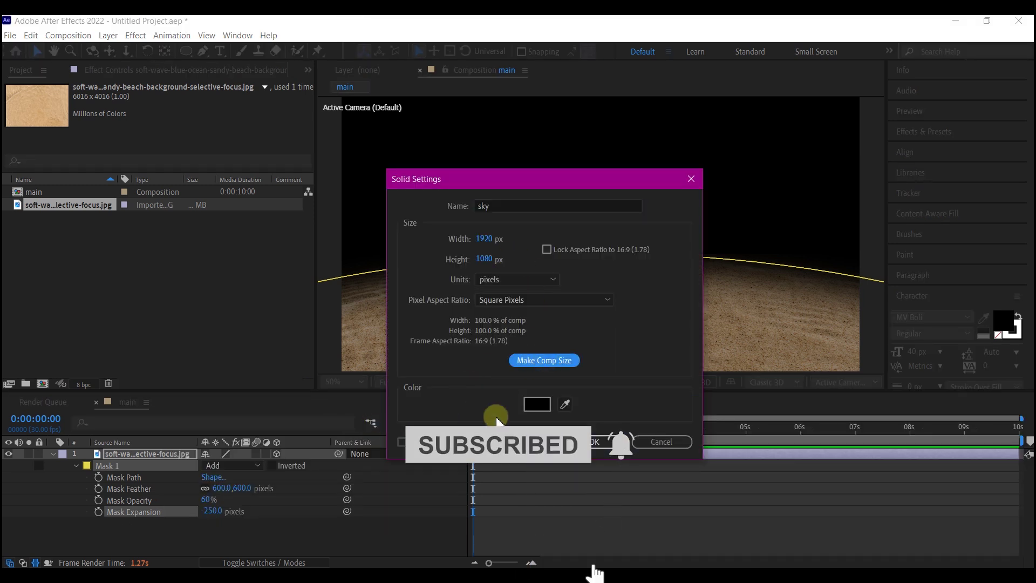
click(608, 448)
Step: Collapse the sand layer's properties and place the sky layer beneath the sand layer
click(52, 465)
click(114, 457)
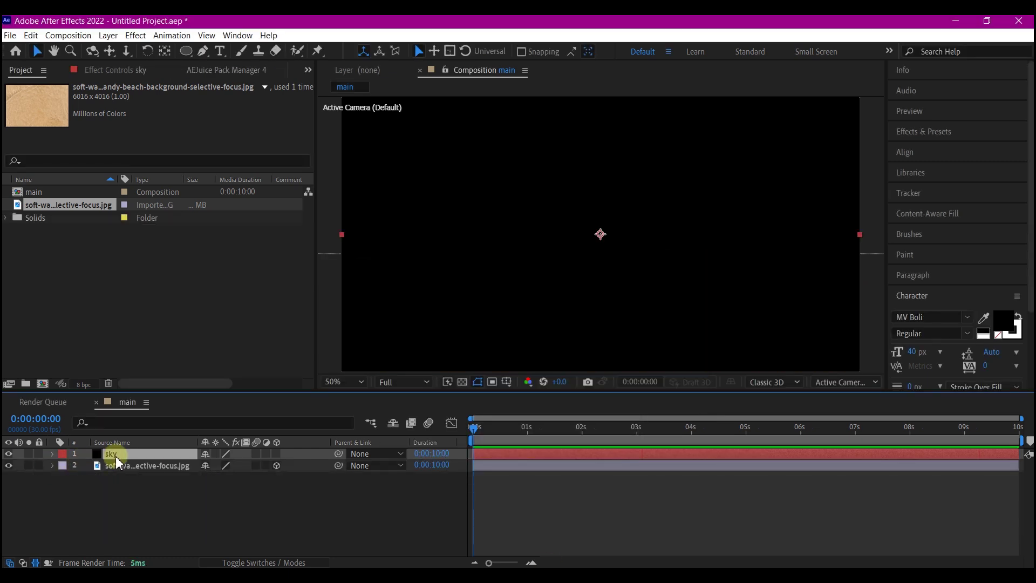
drag(117, 462, 116, 492)
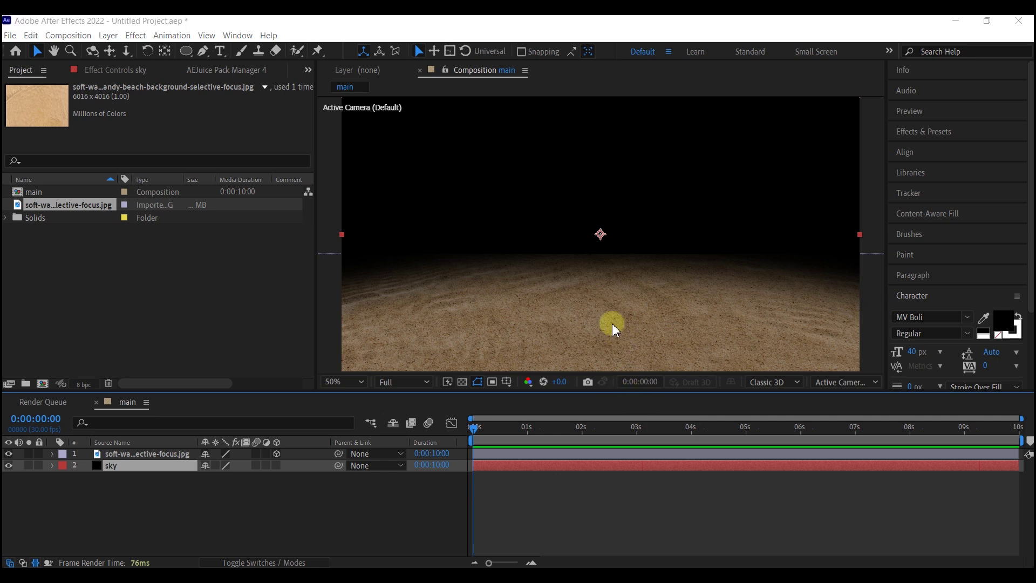
Step: Apply the Gradient Ramp effect to the sky layer and set its start color to 0D409A
key(ctrl+space)
text(ramp)
click(560, 352)
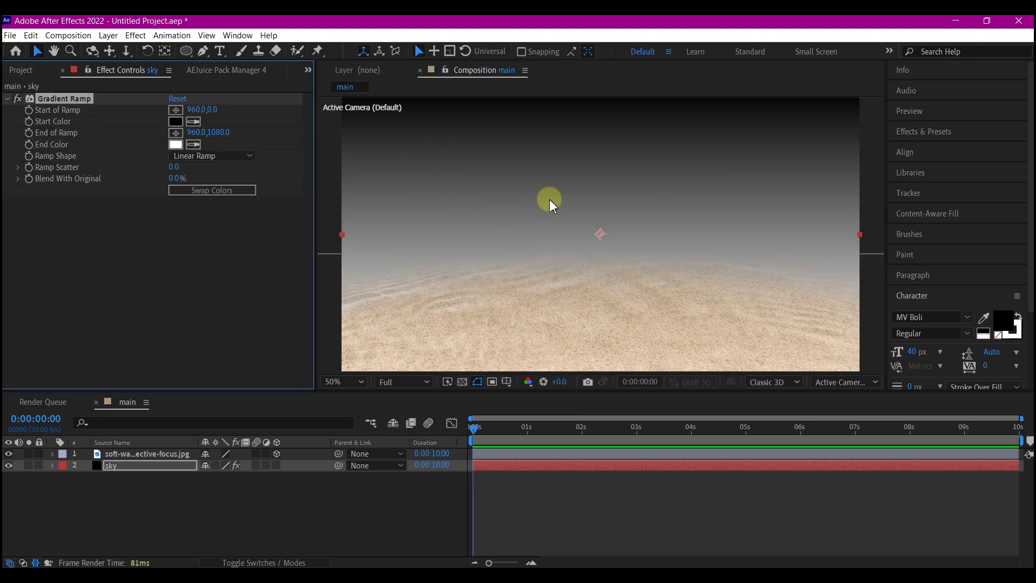
click(176, 123)
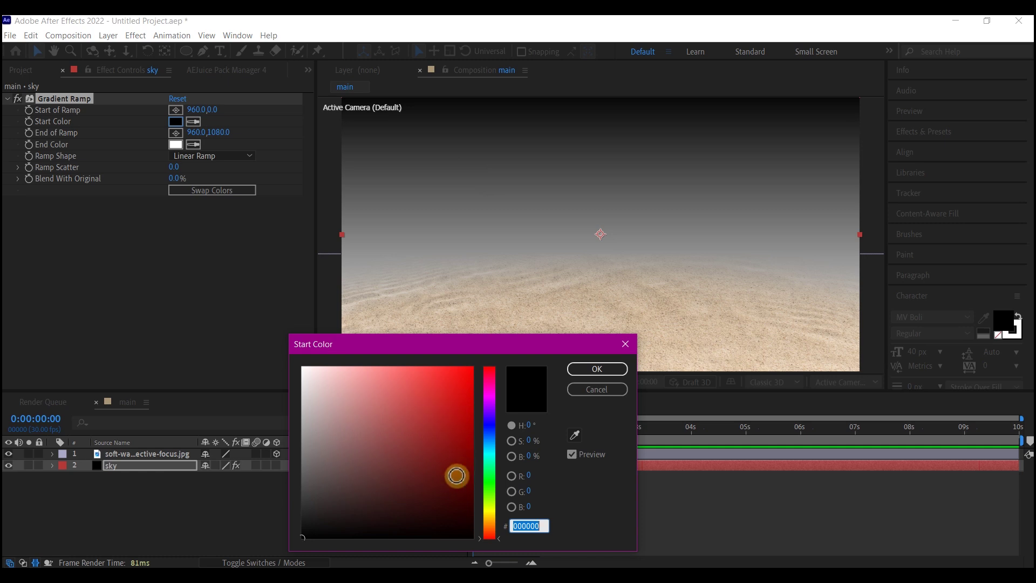
text(0D4)
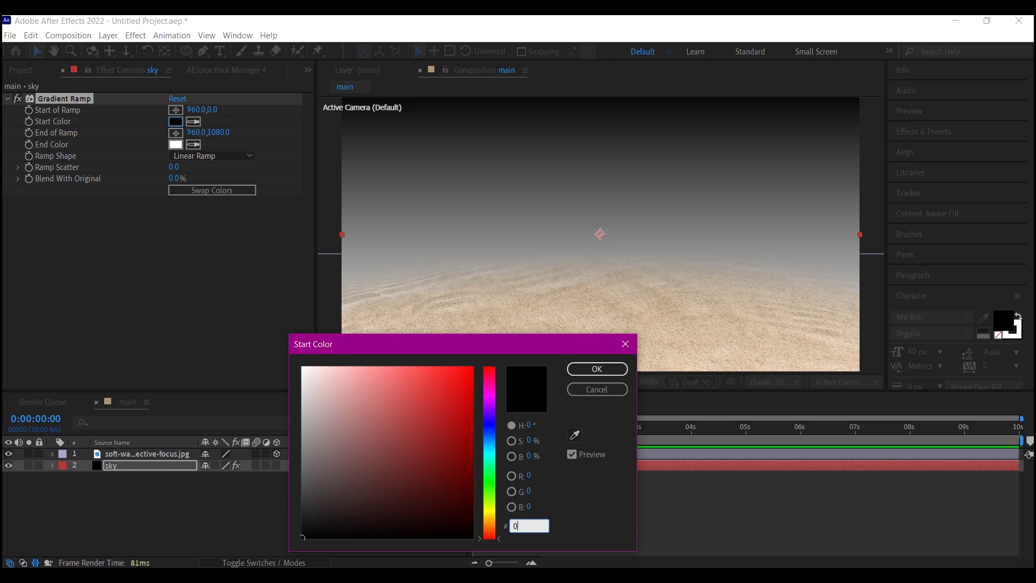
text(09A)
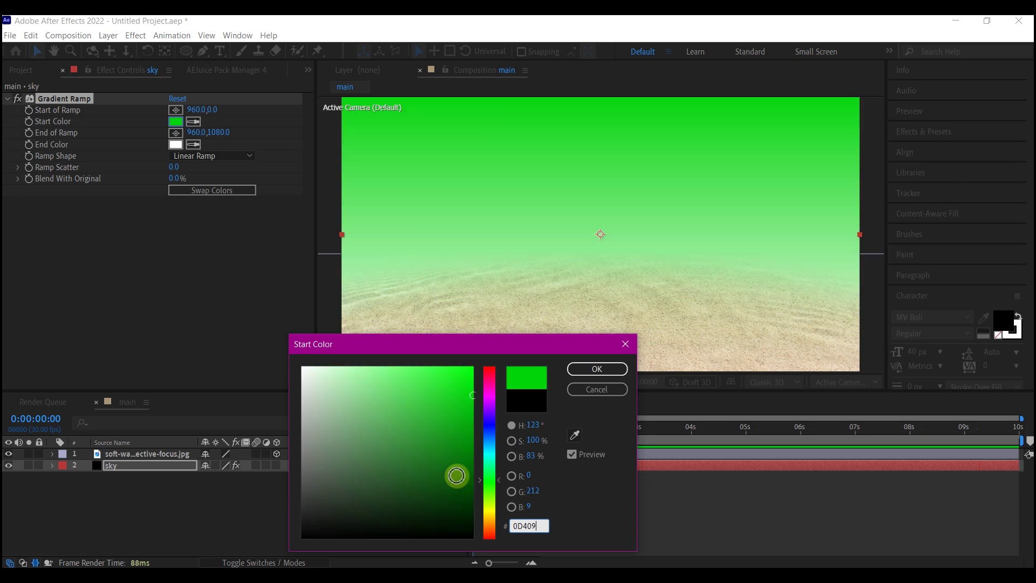
click(597, 369)
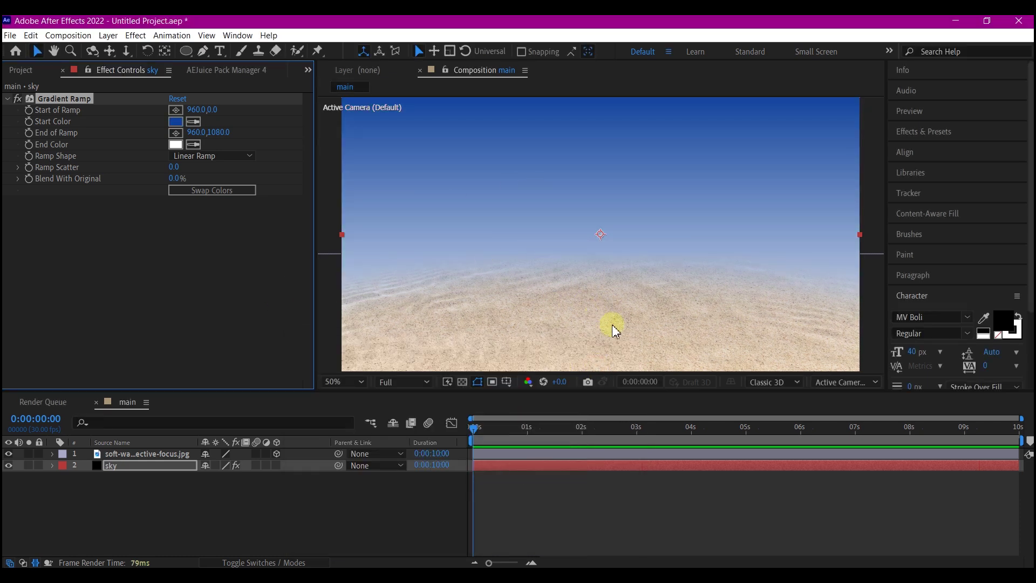
Step: Set the sky gradient's end color to FBE0BD
click(176, 144)
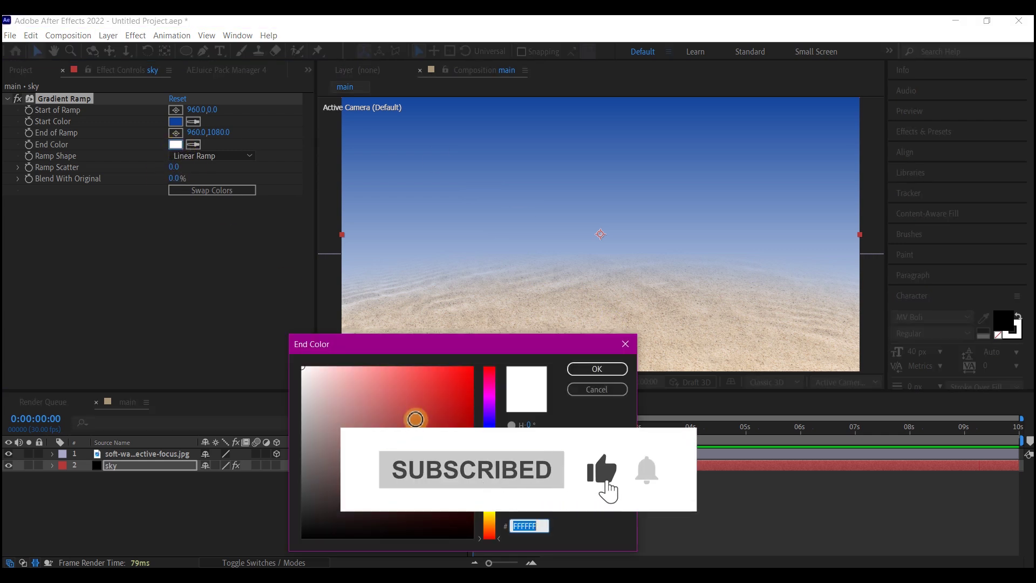
text(0)
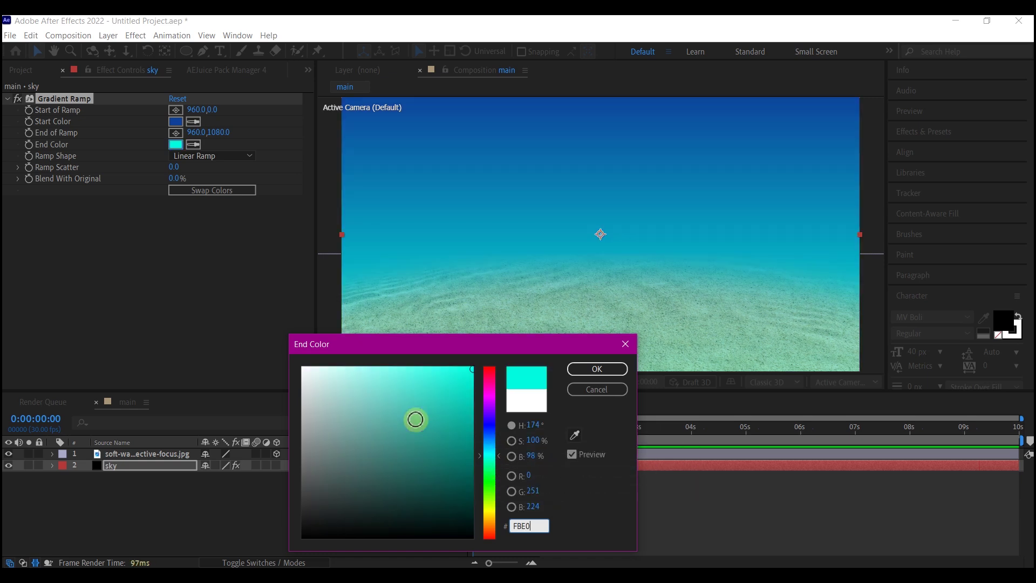
text(0FBE0BD)
click(613, 369)
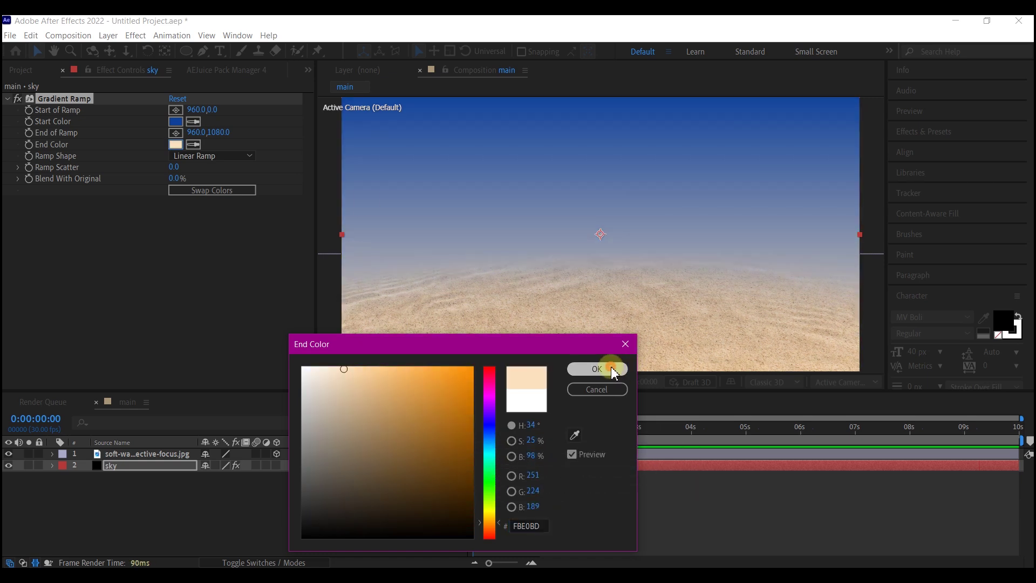
click(240, 521)
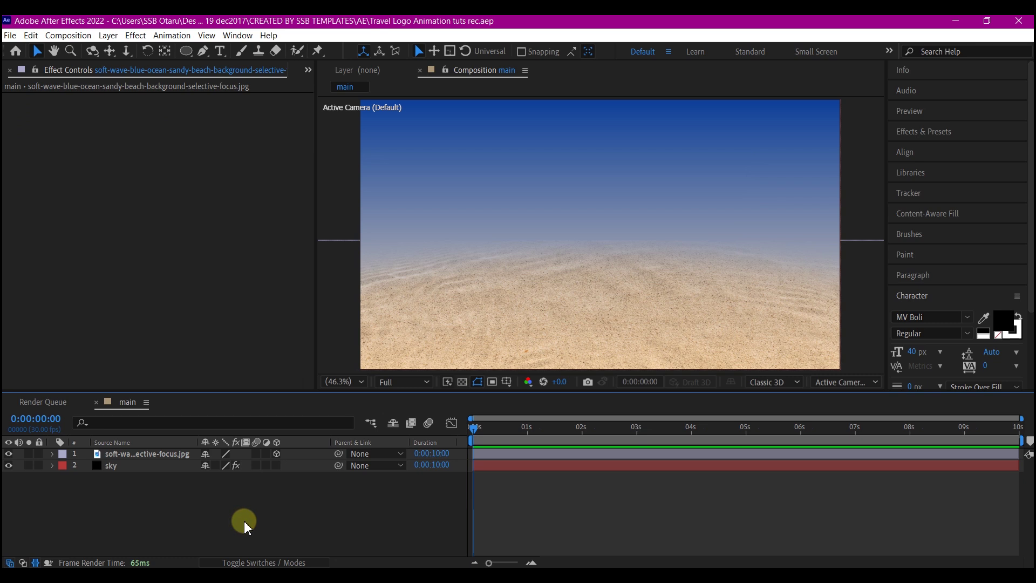
Step: Add a two-node camera with the 35mm preset to the composition
right_click(244, 520)
mouse_move(280, 383)
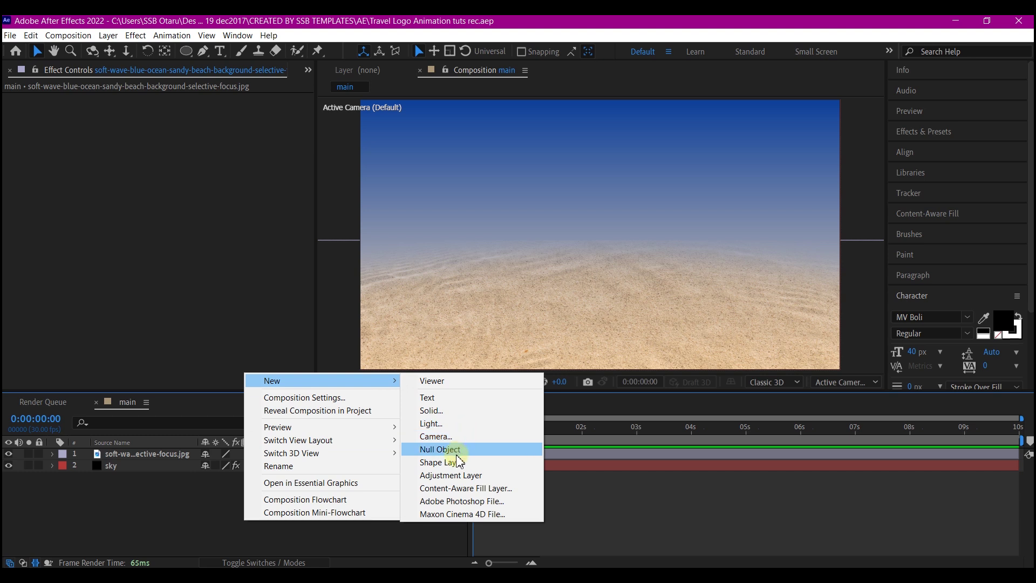
click(451, 436)
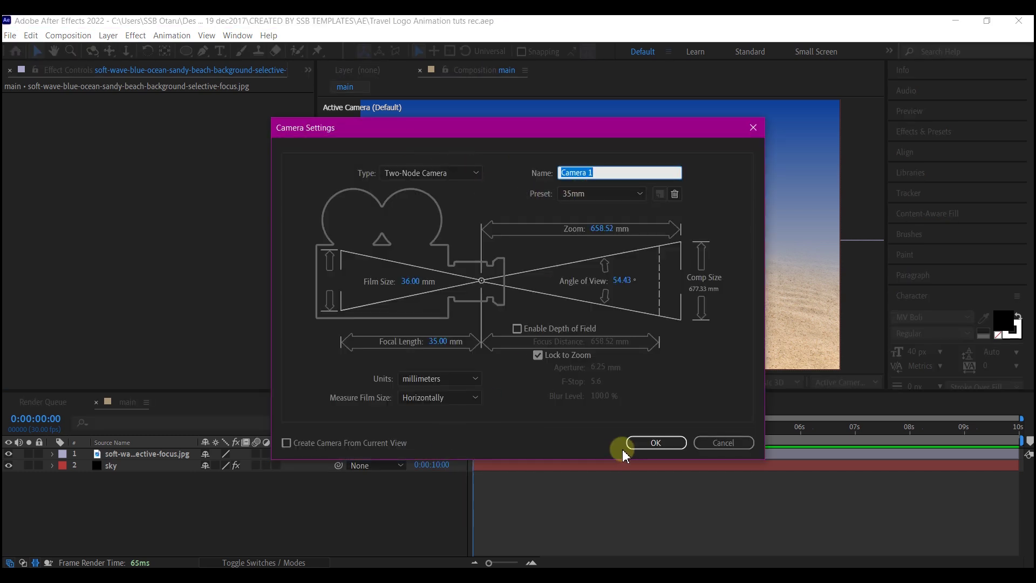
click(654, 438)
Step: Add a null object to the main composition
right_click(154, 513)
mouse_move(194, 377)
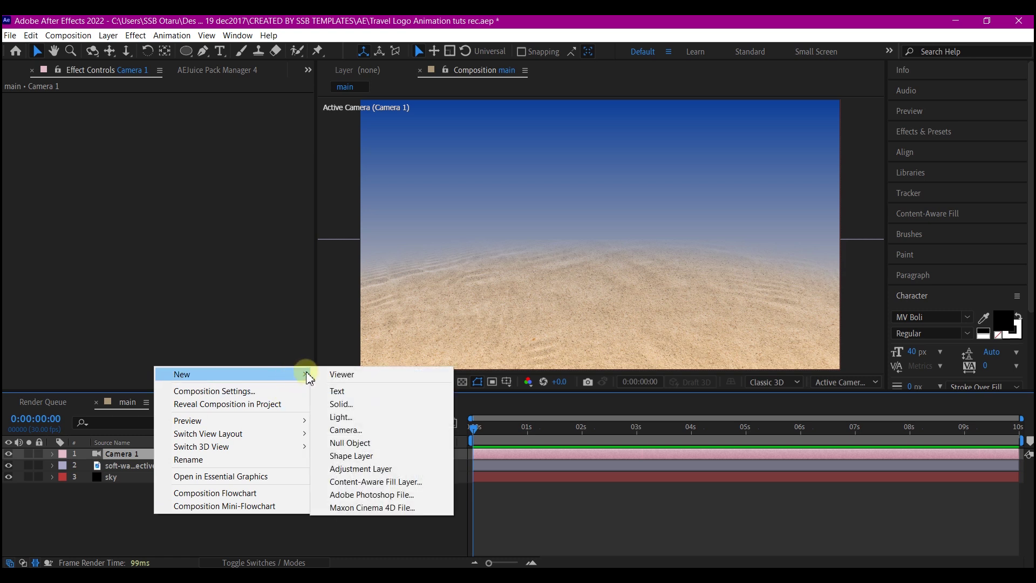
click(352, 442)
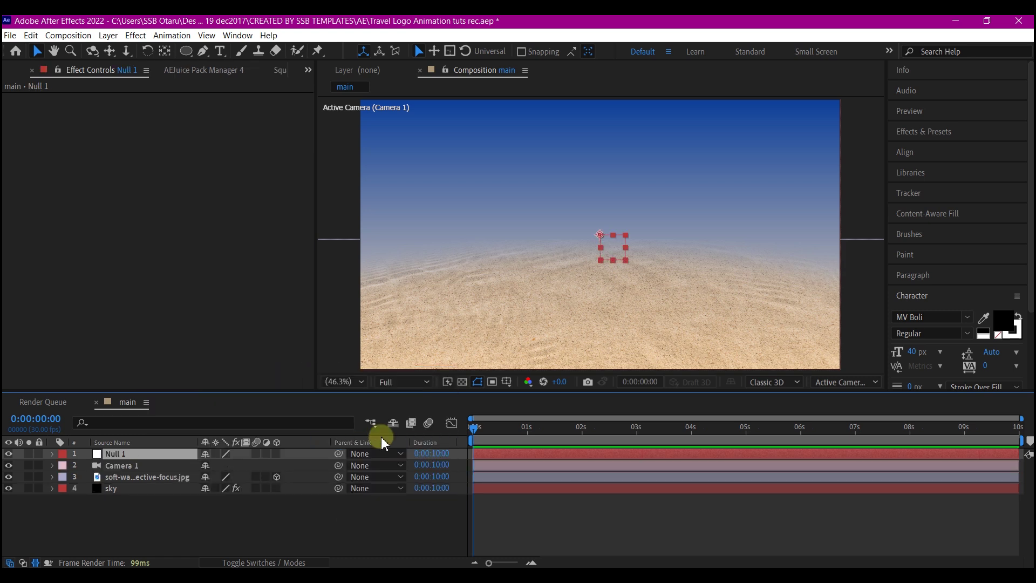
Step: Turn the null object into a 3D camera controller named camContrl and parent Camera 1 to it
click(278, 454)
click(143, 470)
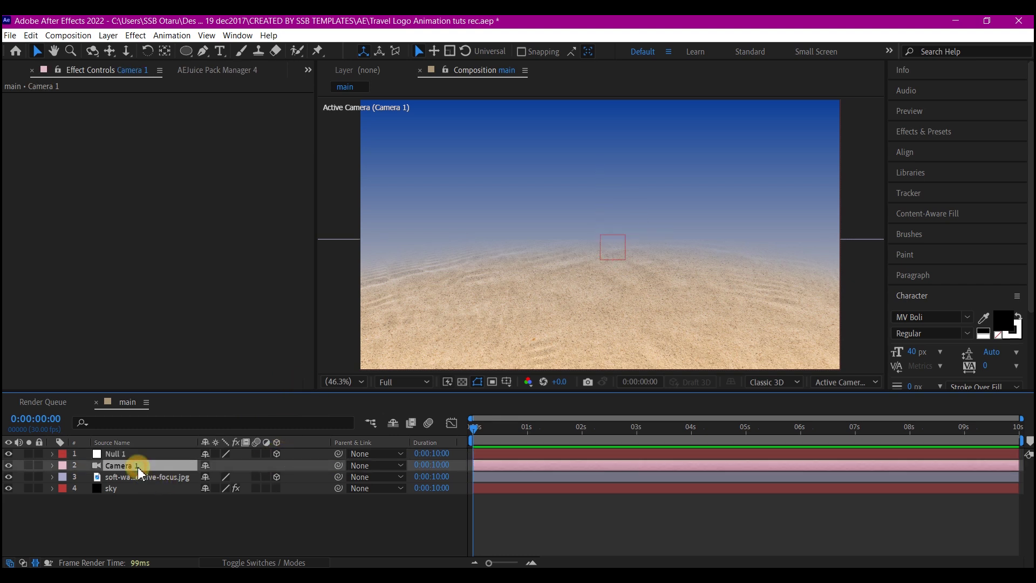
drag(324, 472, 117, 456)
click(144, 442)
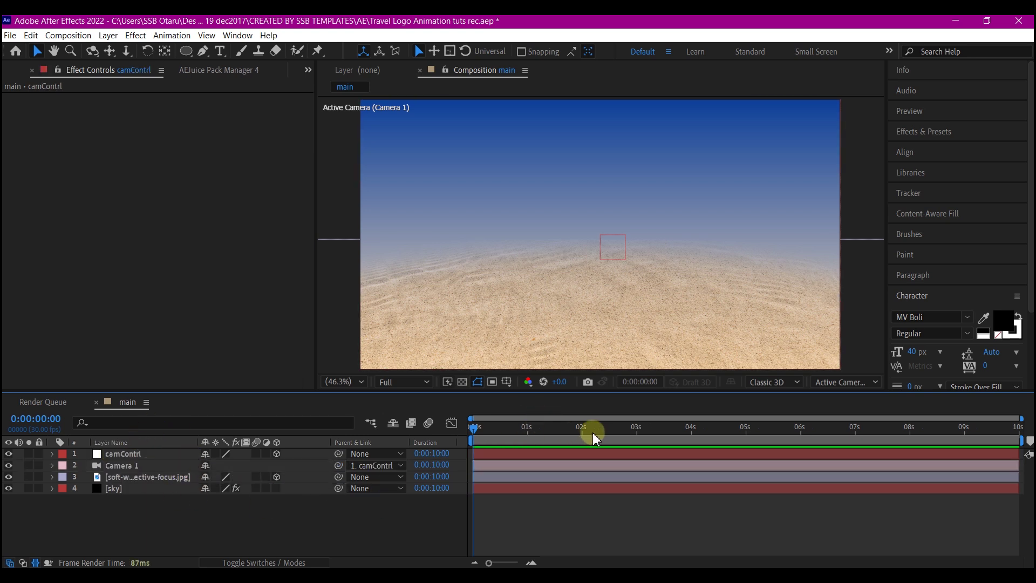
Step: Add a position keyframe to camContrl at 2 seconds with the X position set to -3280
click(637, 430)
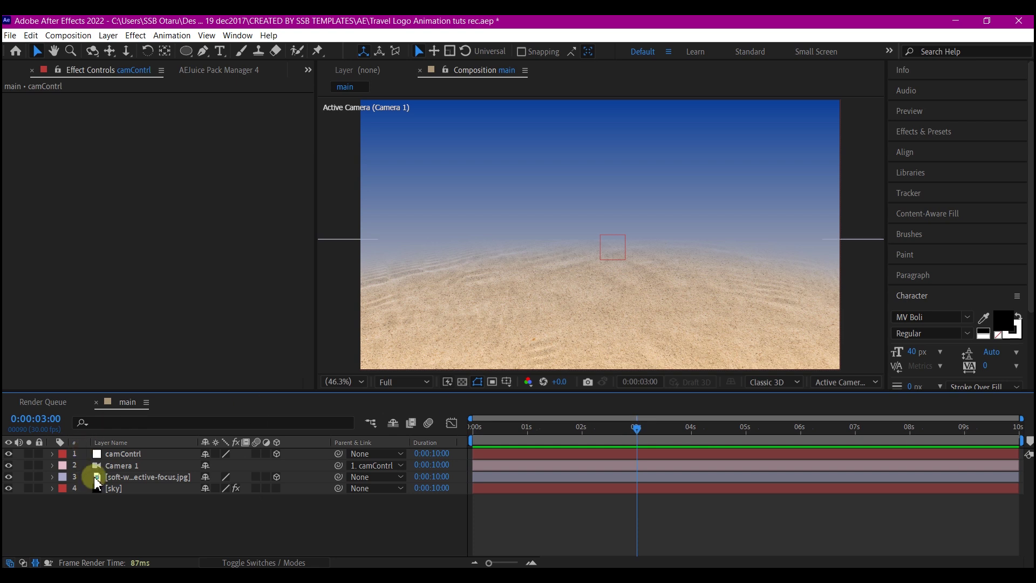
click(129, 455)
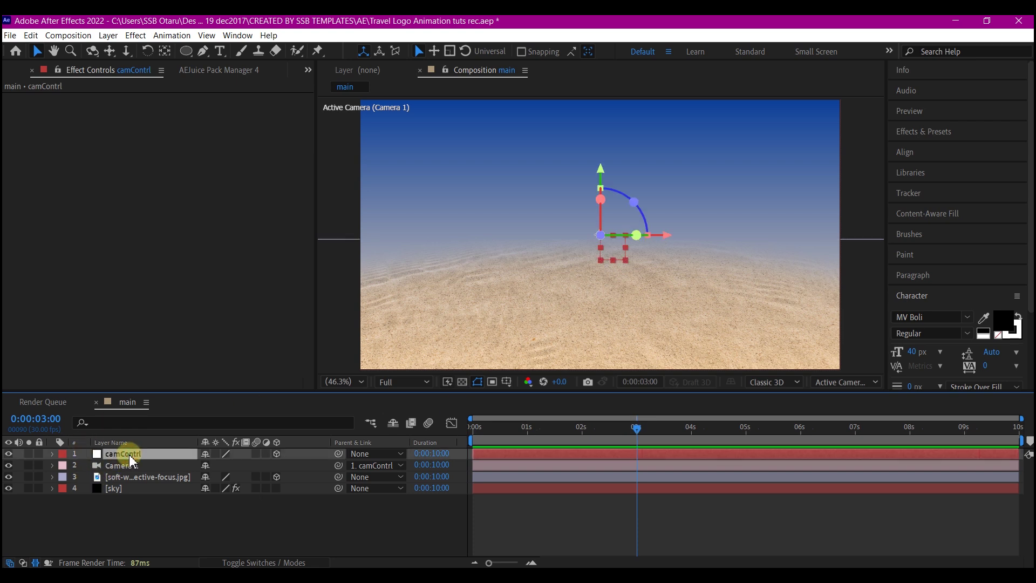
key(p)
click(87, 465)
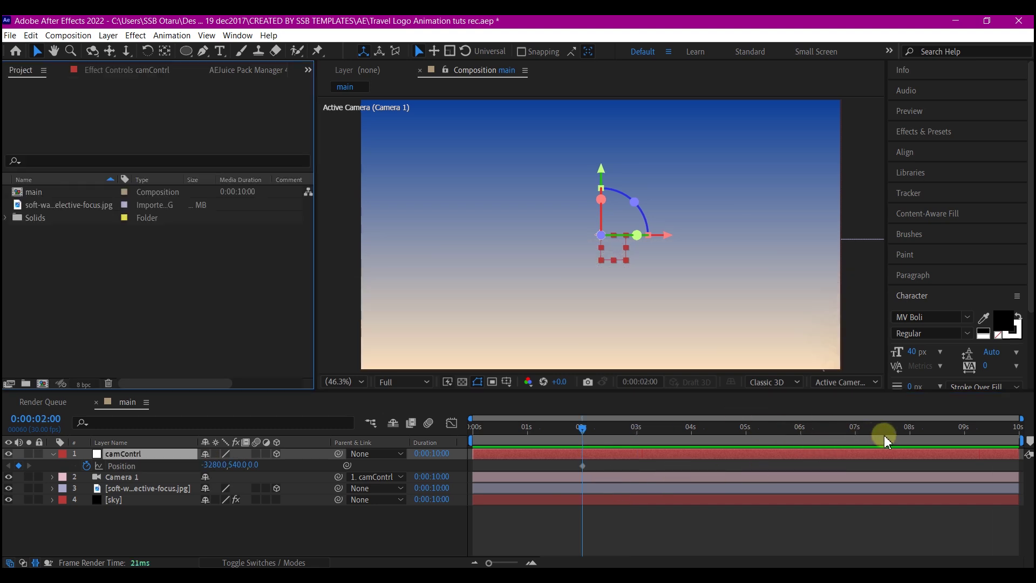
Step: At 8 seconds, keyframe camContrl's X position at 1824
click(910, 430)
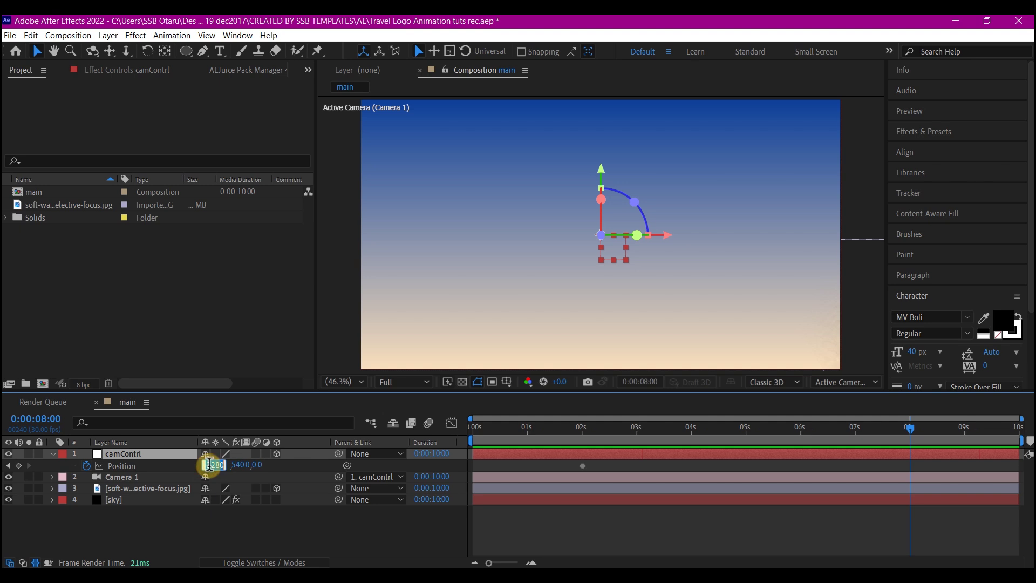
text(1824)
key(Return)
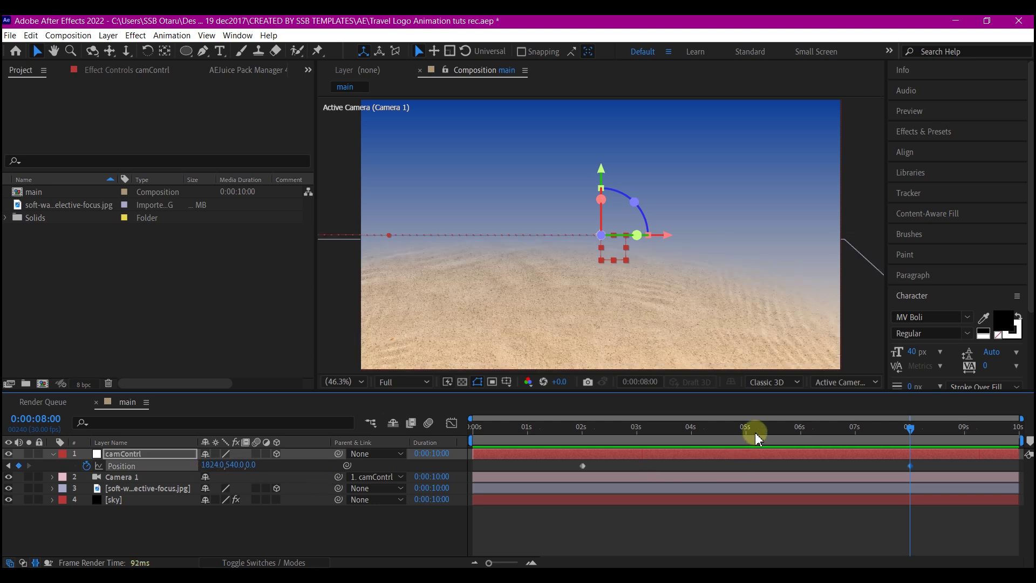
Step: Apply Easy Ease to both camContrl position keyframes
drag(930, 466, 558, 473)
key(F9)
click(467, 513)
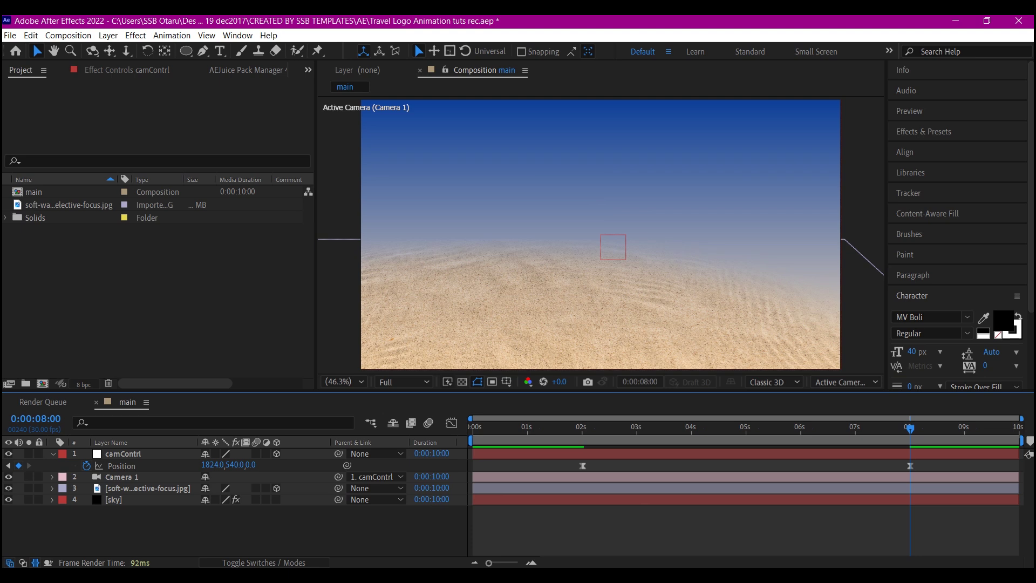
Step: Import Travel Logo.ai from the Assets folder as a composition with footage dimensions set to Document Size
click(684, 518)
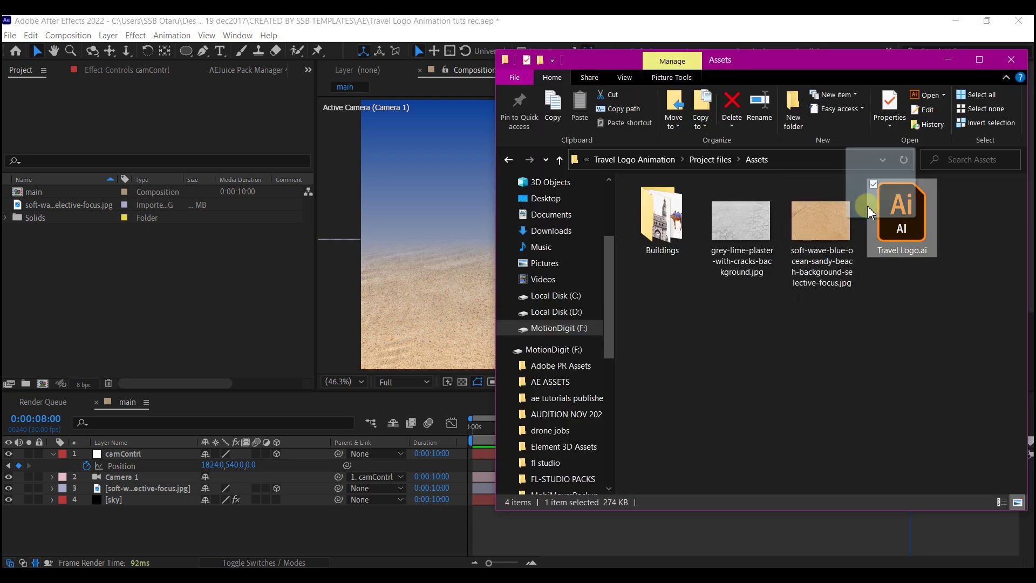
drag(870, 211, 112, 291)
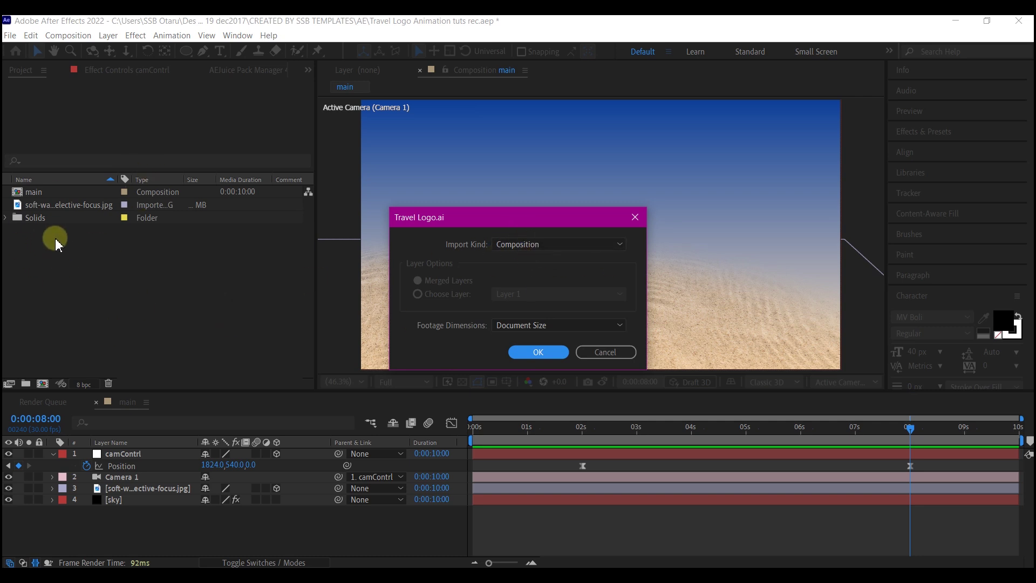
click(537, 351)
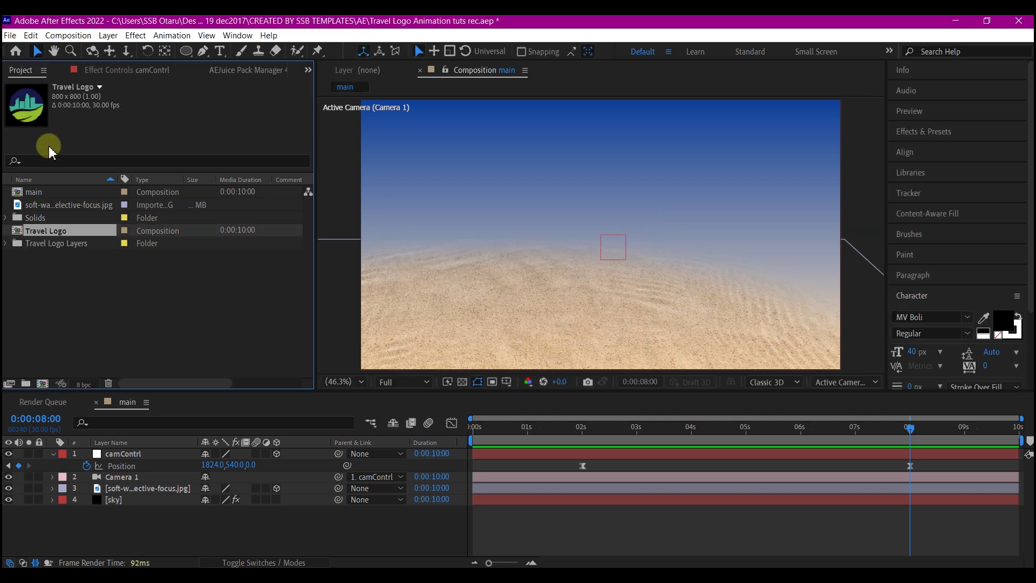
Step: Open the Travel Logo composition and rename it LogoHolder in its composition settings
double_click(19, 232)
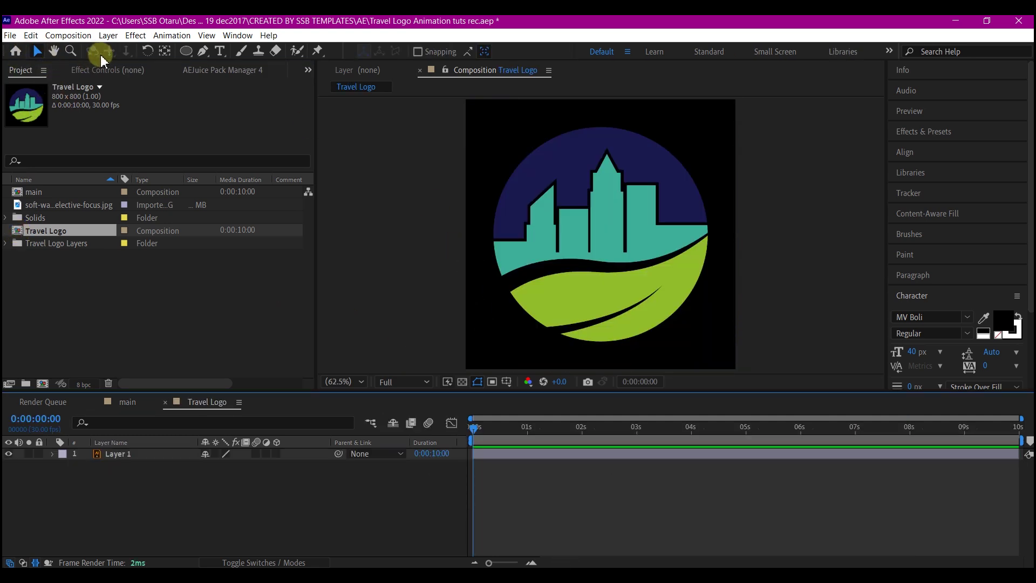
click(68, 36)
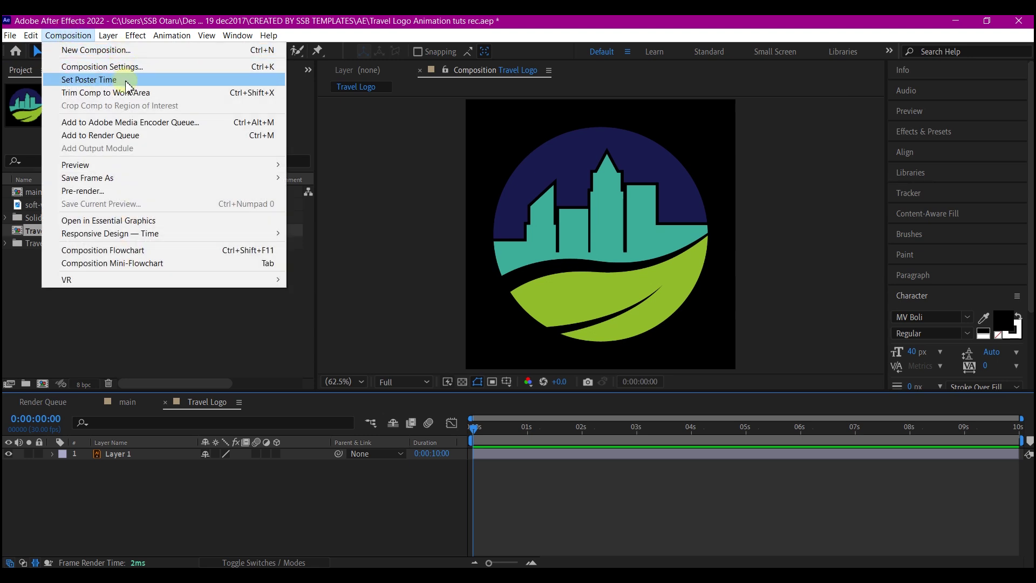
click(131, 66)
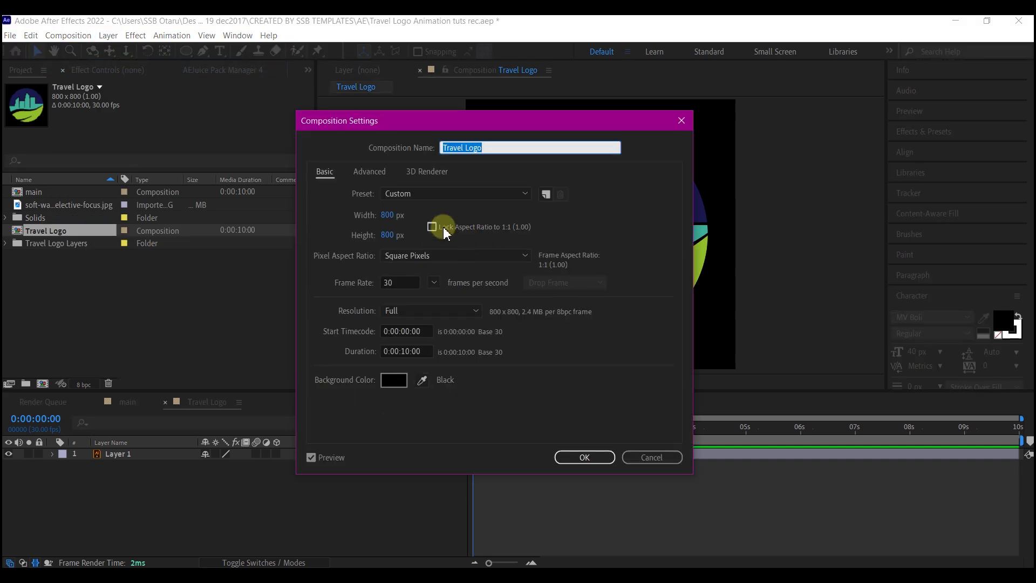
text(LogoHolder)
click(585, 457)
Step: Scale the logo layer, Layer 1, down to 45%
click(135, 458)
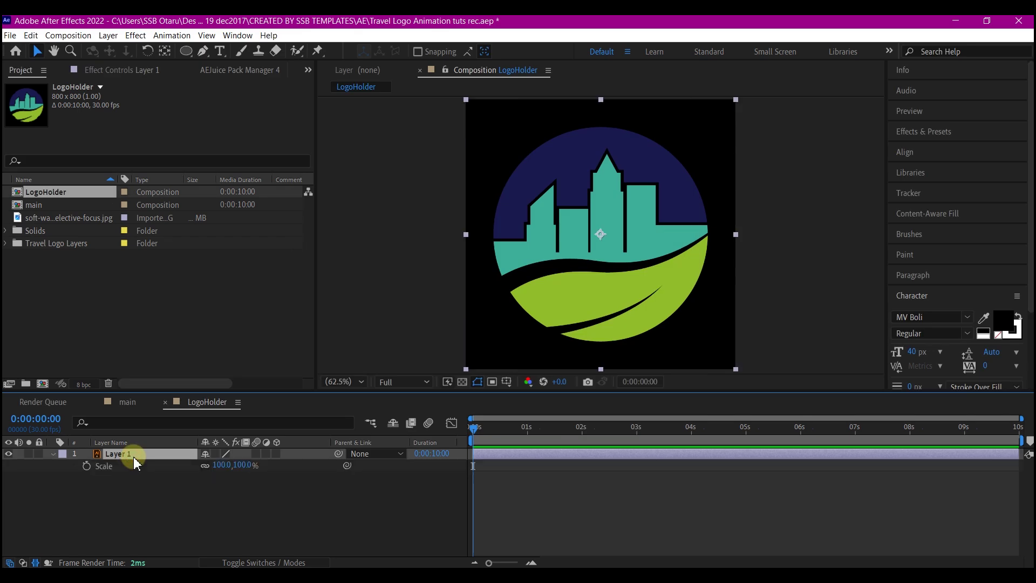
drag(219, 467, 190, 473)
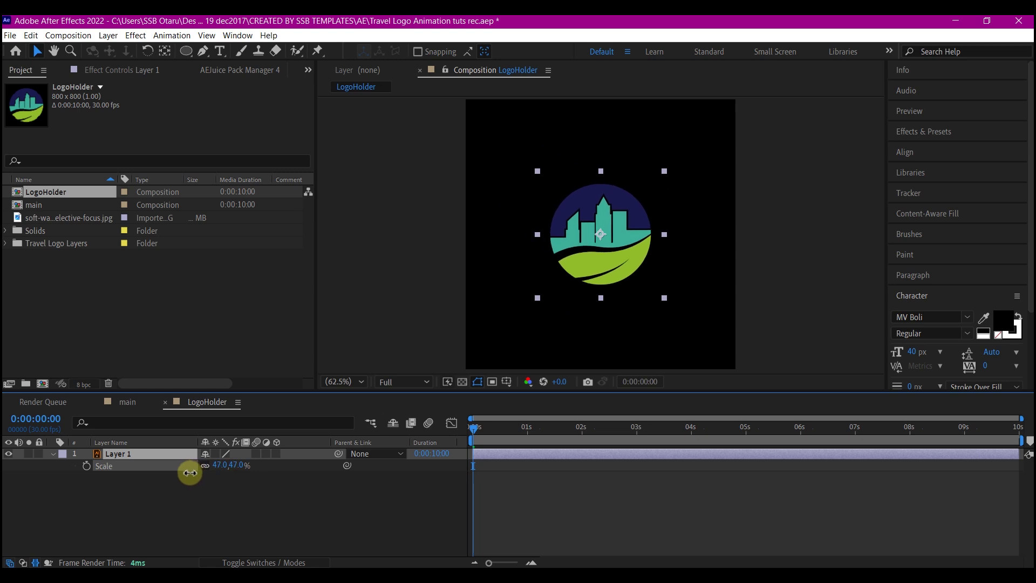
drag(190, 472, 188, 473)
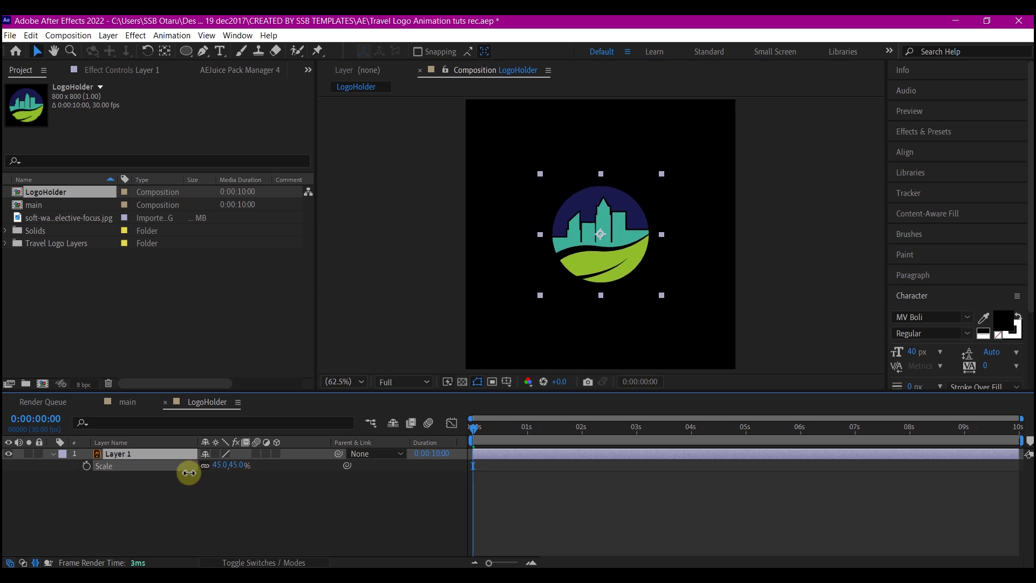
click(121, 507)
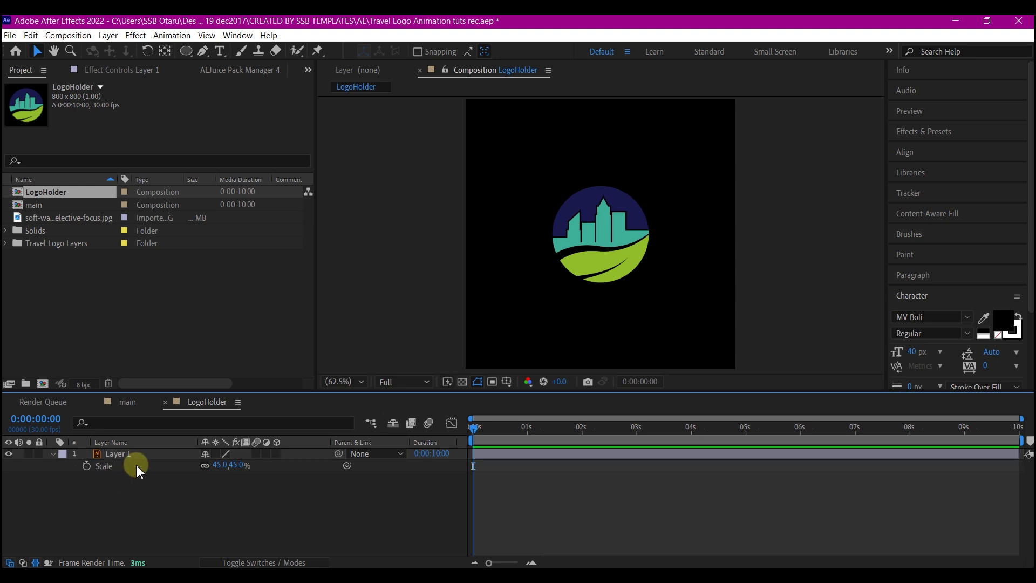
Step: Draw a filled rectangle across the lower part of LogoHolder and move it down to Y 710.4, just below the logo
click(183, 56)
drag(183, 56, 226, 50)
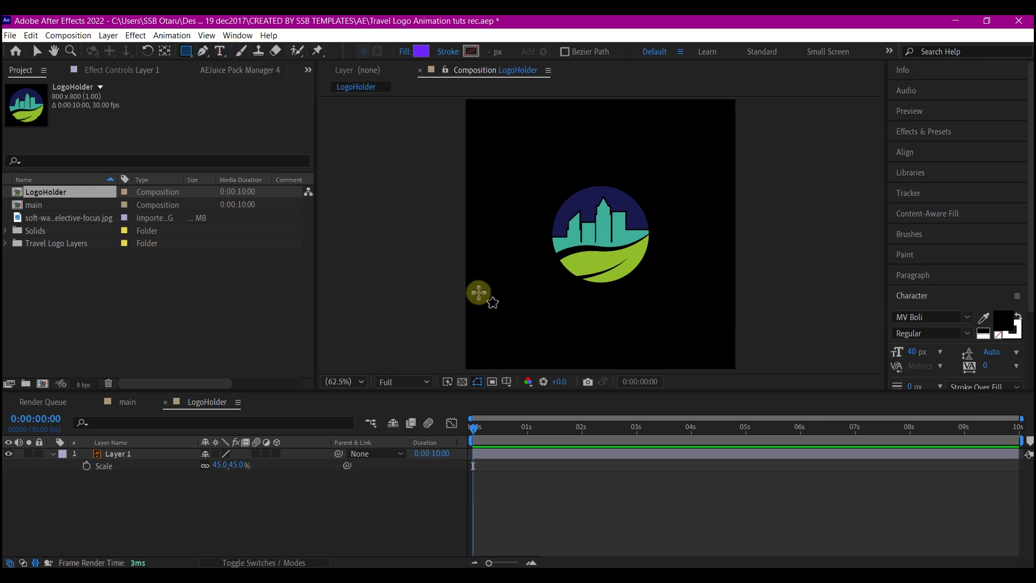
drag(461, 276, 747, 384)
click(131, 458)
key(p)
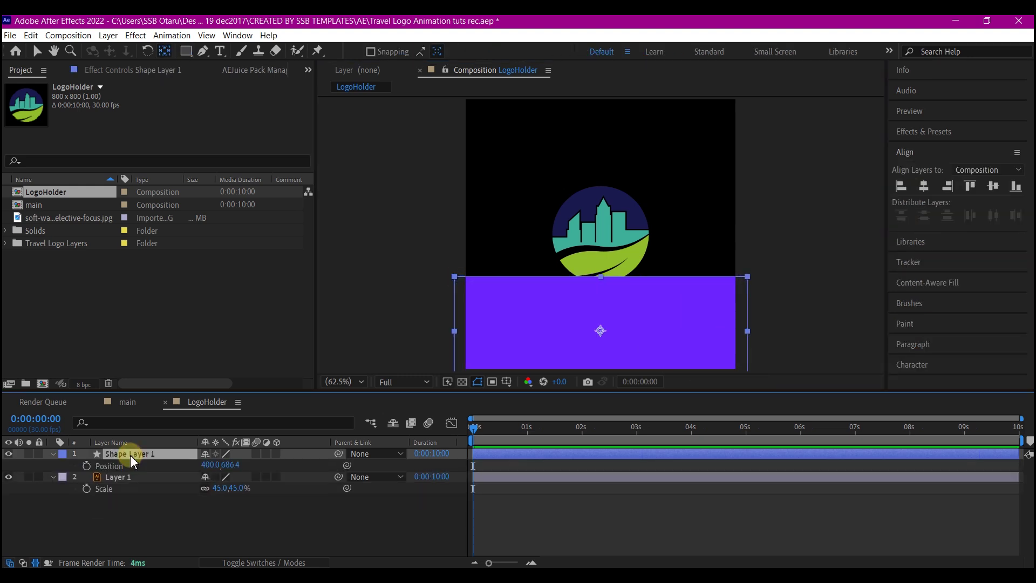
drag(227, 471, 234, 465)
Step: Set the logo layer's track matte to Alpha Inverted Matte using Shape Layer 1
click(118, 478)
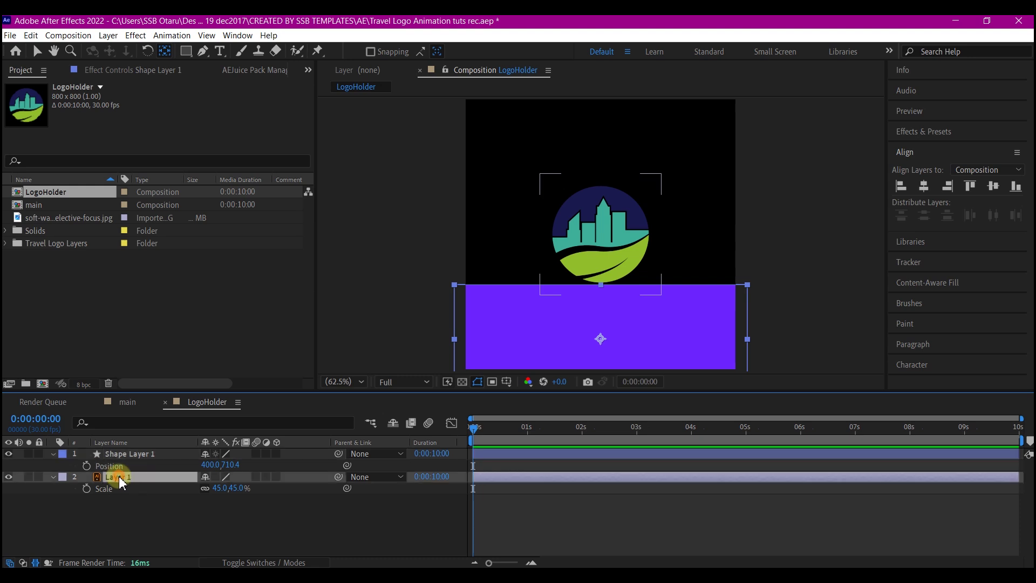
click(263, 562)
click(270, 481)
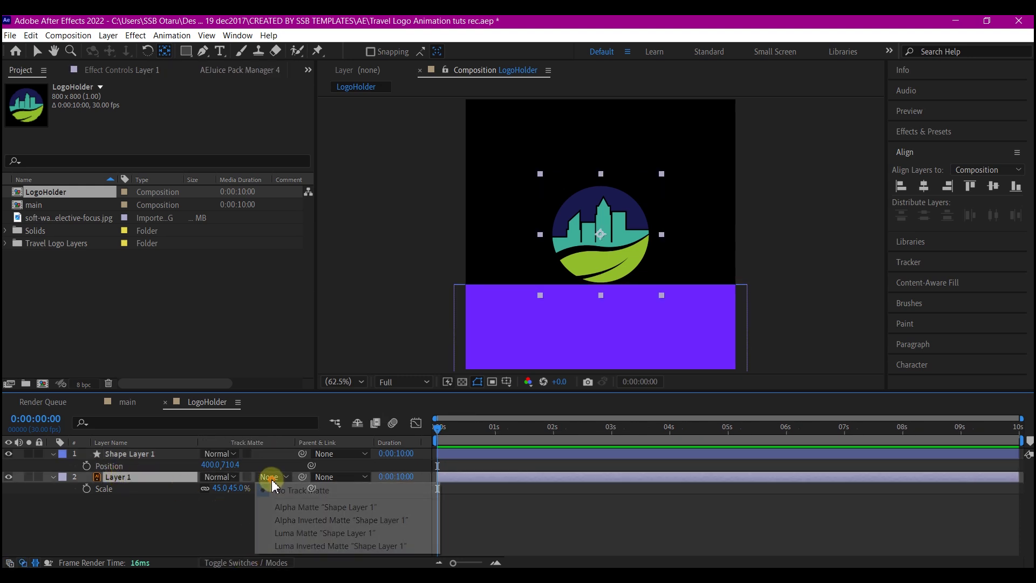
click(306, 521)
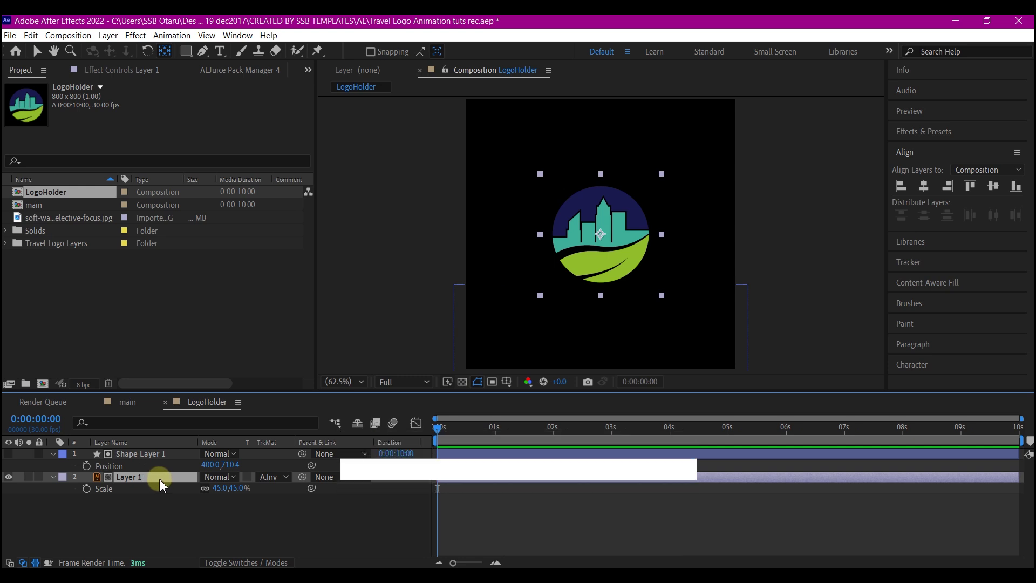
Step: Animate the logo's position with a keyframe at 0:00:00:15 in its current place and one at 0 seconds with Y 869
key(p)
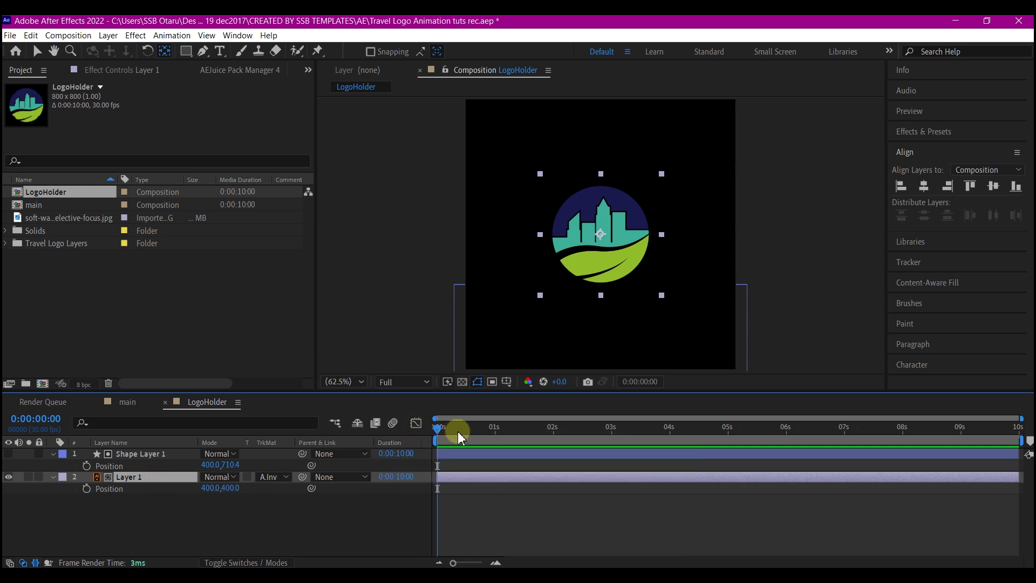
drag(463, 429, 466, 428)
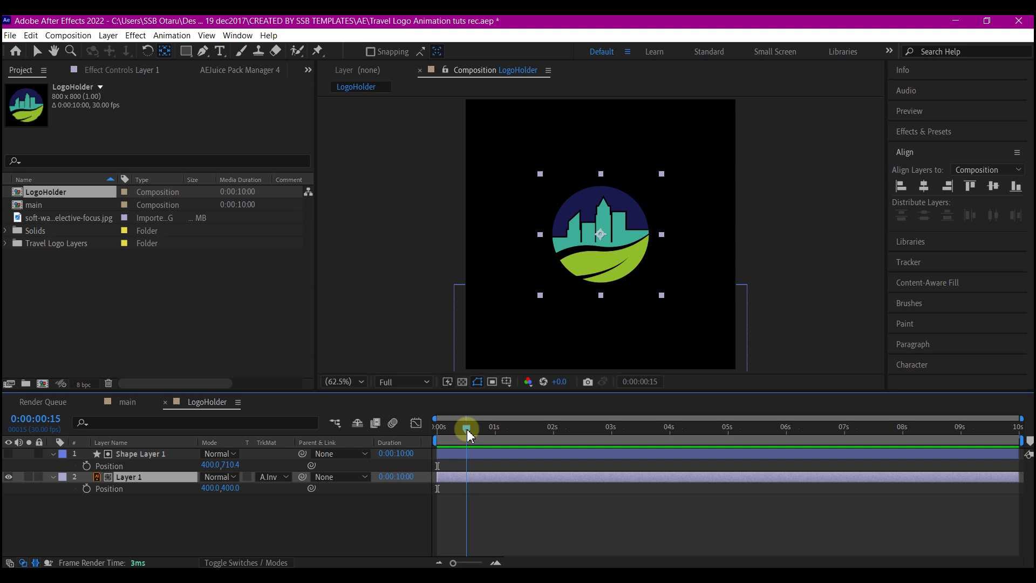
click(86, 489)
drag(456, 428, 436, 432)
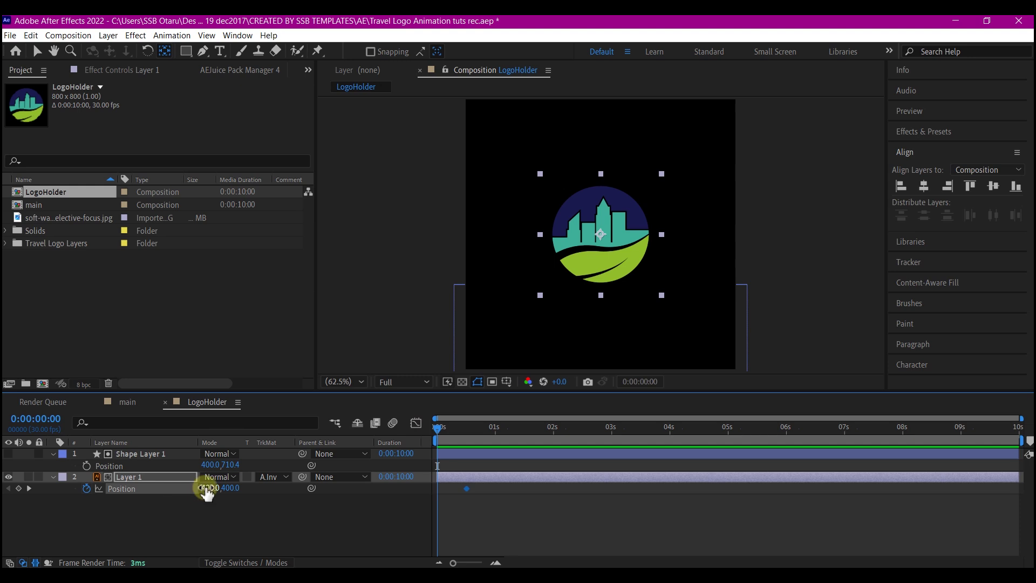
drag(231, 492, 571, 463)
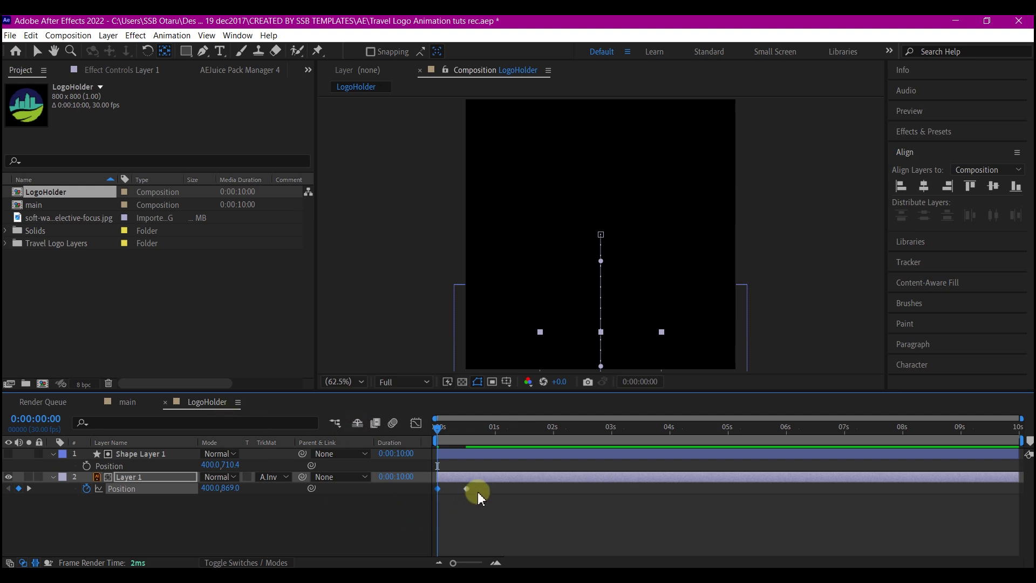
Step: Apply Easy Ease to the logo's position keyframes and pull the last keyframe's incoming influence to 100% in the speed graph
click(353, 519)
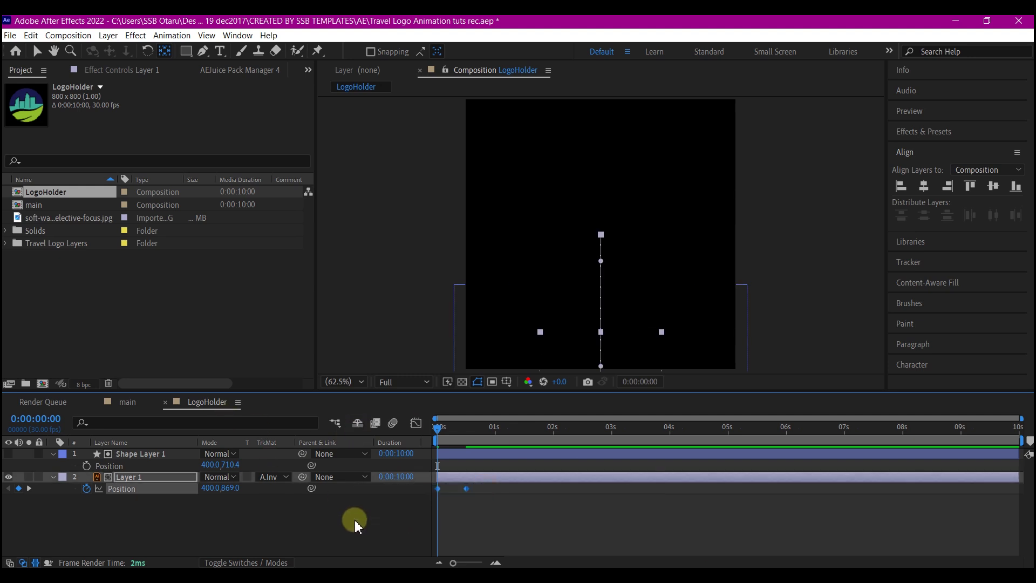
click(467, 489)
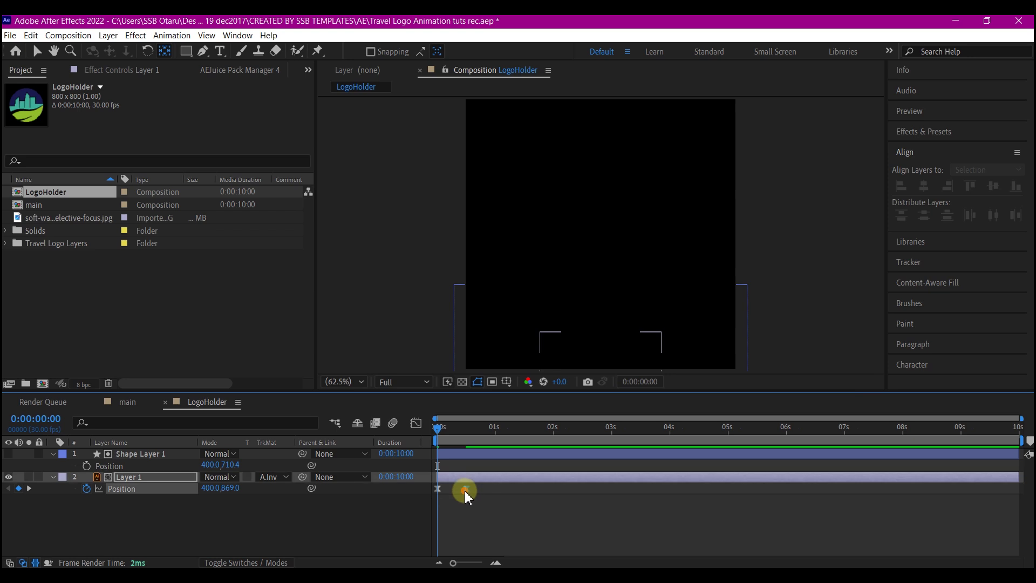
click(422, 450)
click(416, 423)
click(463, 529)
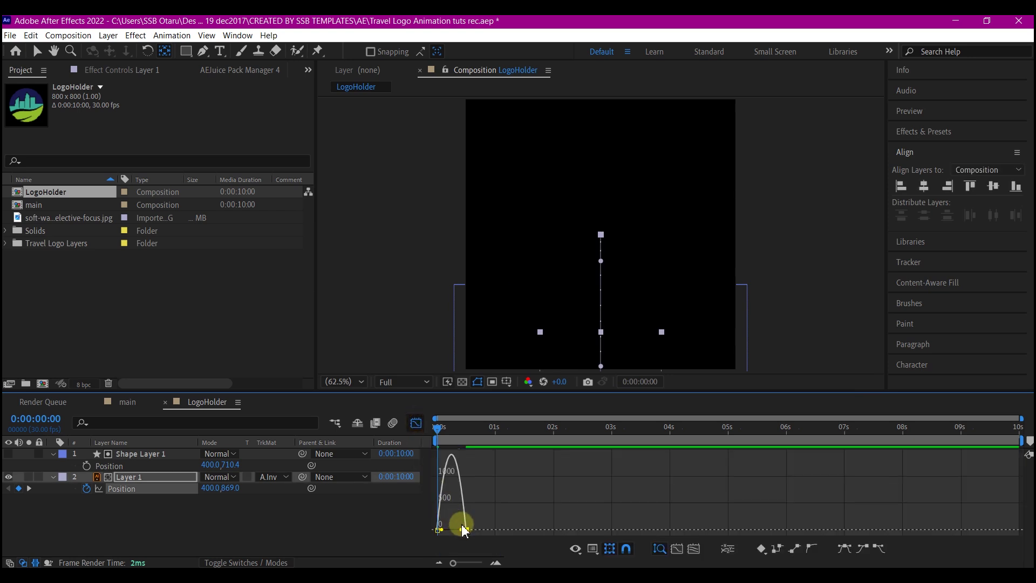
drag(464, 532, 438, 535)
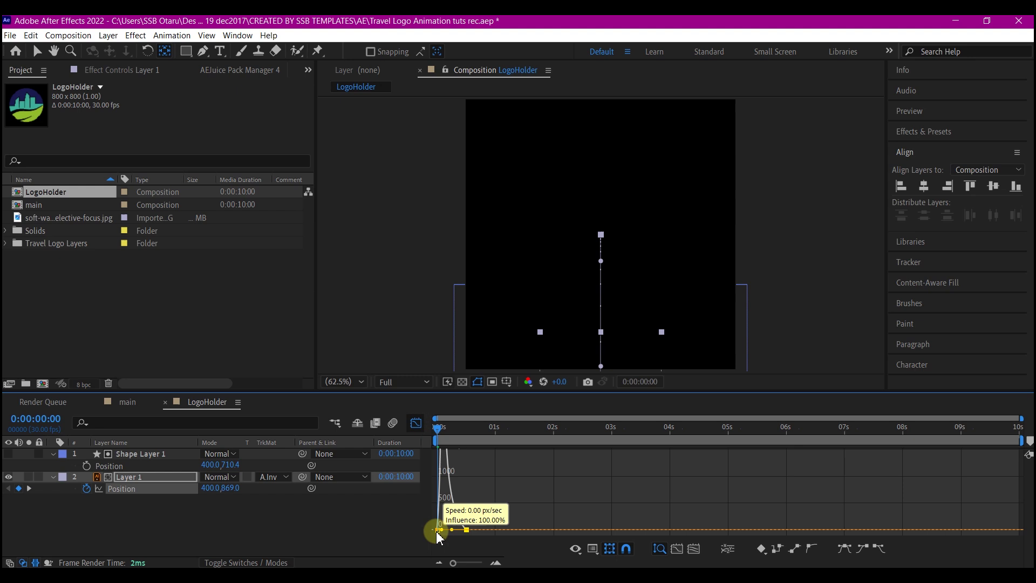
click(416, 424)
Step: Preview the logo's rising animation from the start of the composition
drag(457, 431, 414, 445)
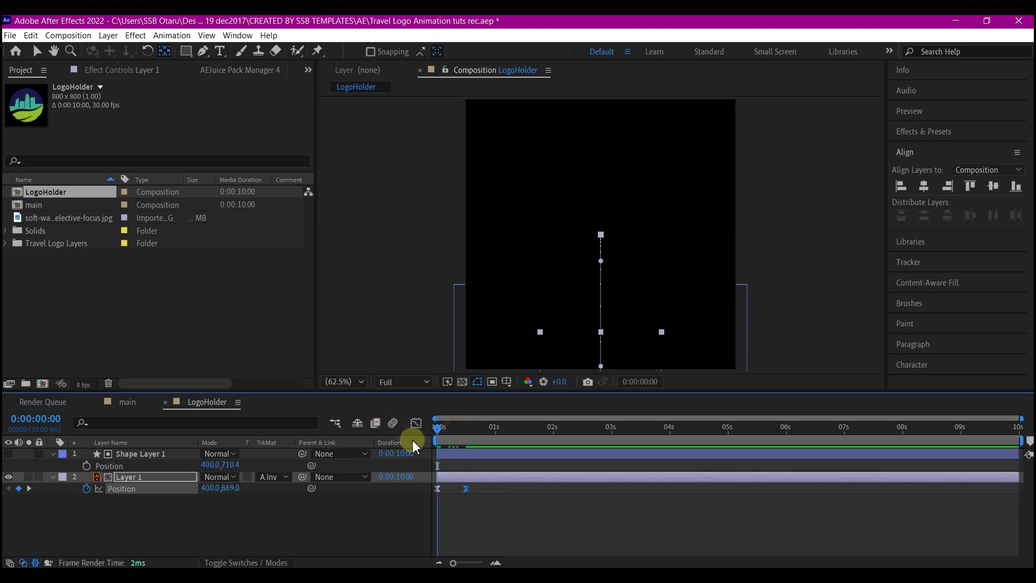
key(space)
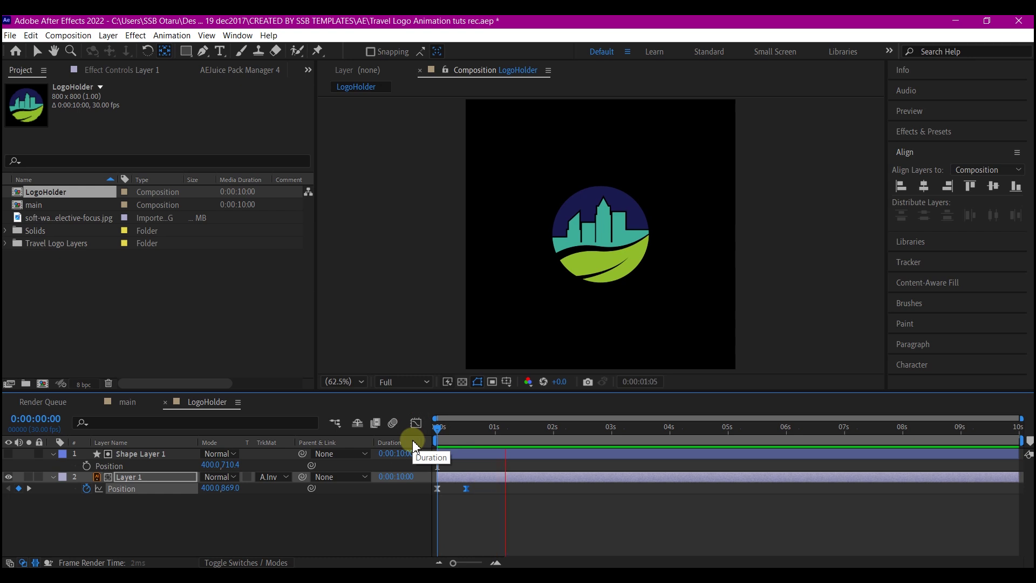
key(space)
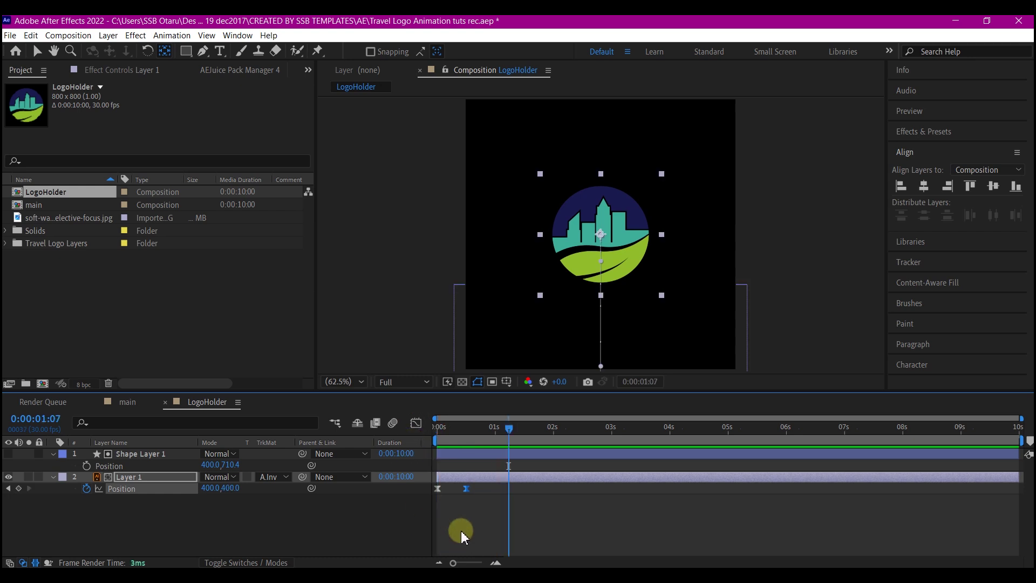
Step: Enable motion blur on the logo layer and for the LogoHolder composition, and scrub through the rising animation
click(259, 562)
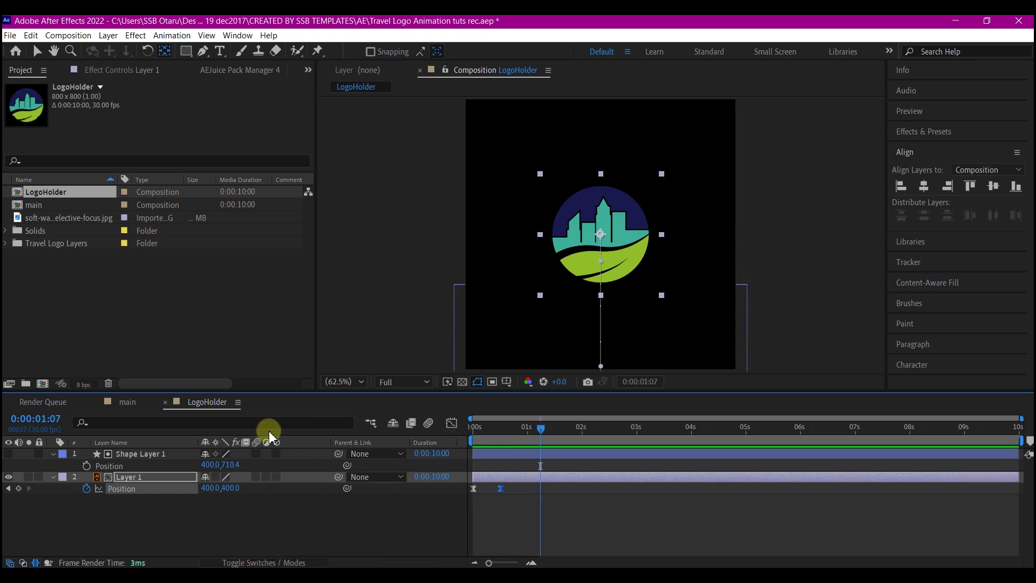
click(255, 477)
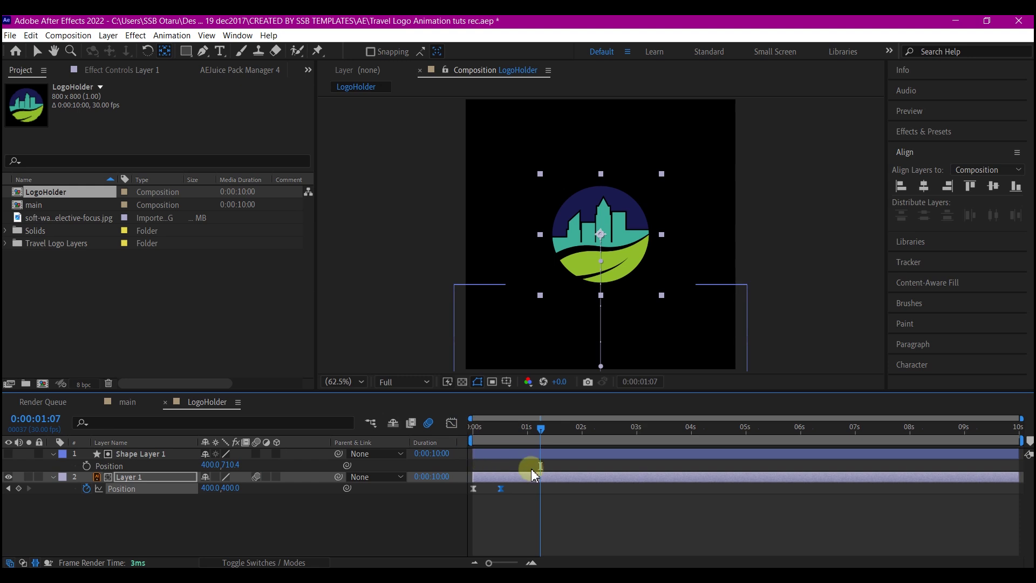
drag(492, 429, 433, 445)
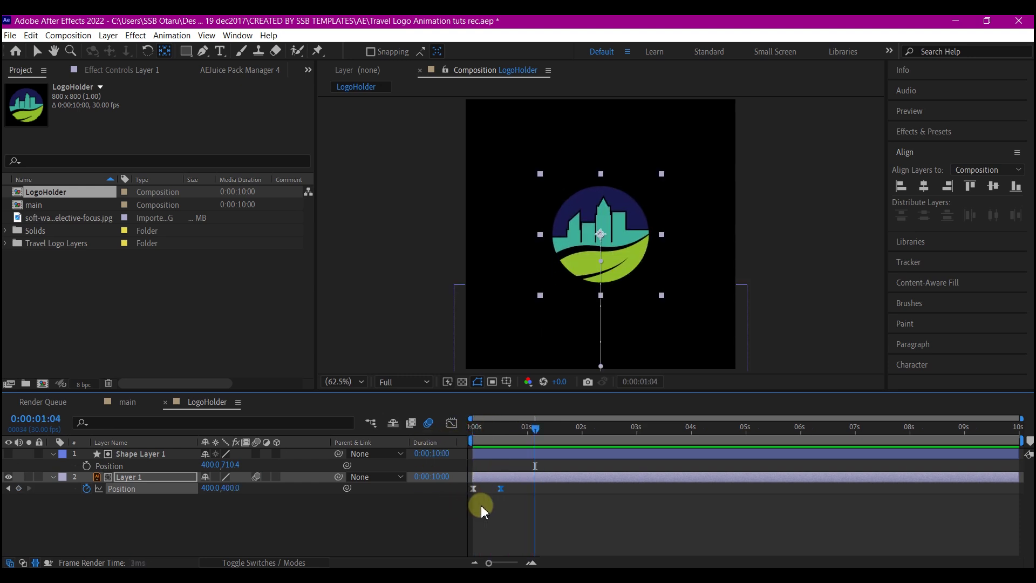
Step: Add LogoHolder to the main composition directly below Camera 1 and make it a 3D layer, working at 0:00:08:19
click(129, 402)
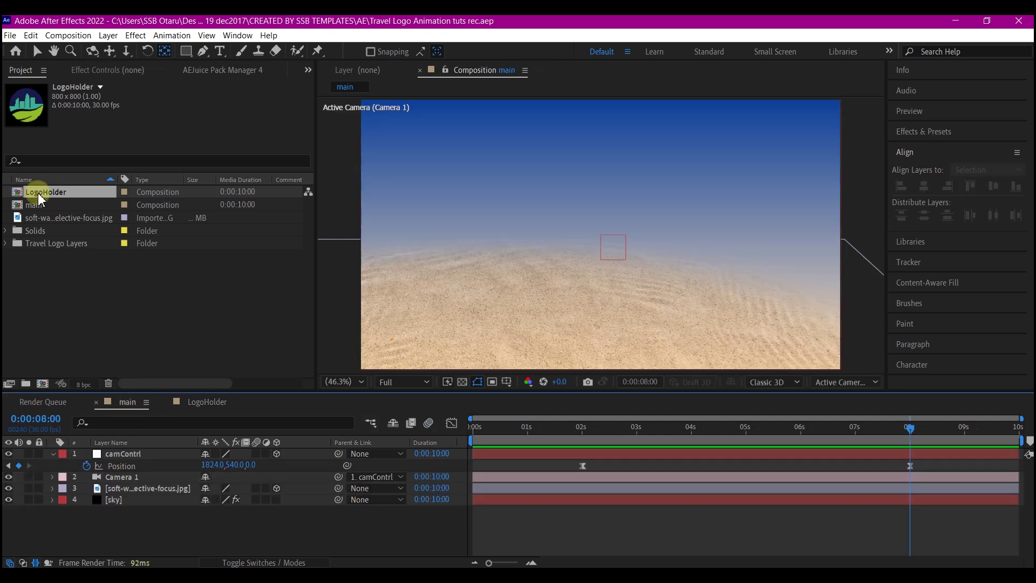
drag(38, 193, 159, 489)
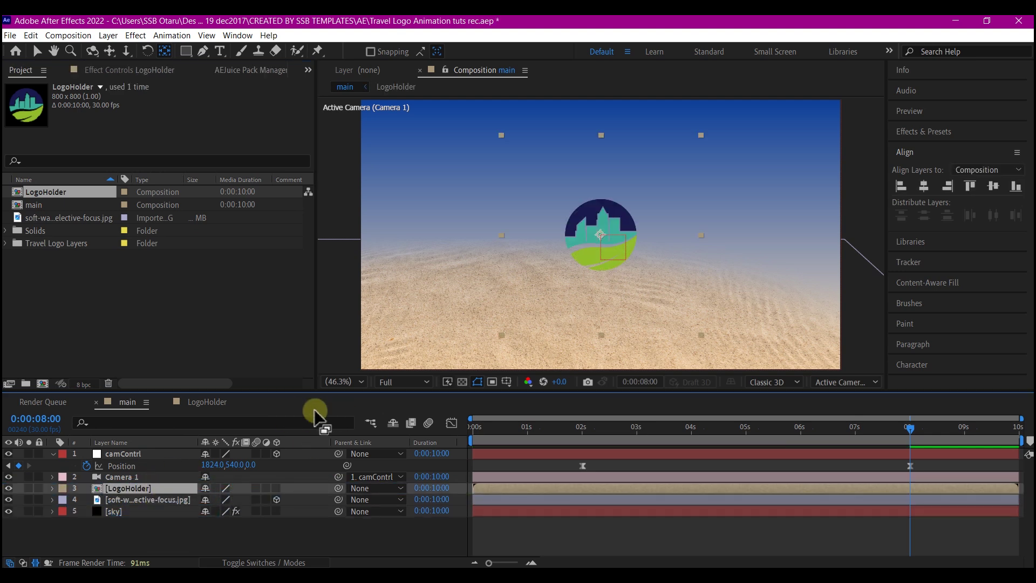
drag(912, 431, 948, 472)
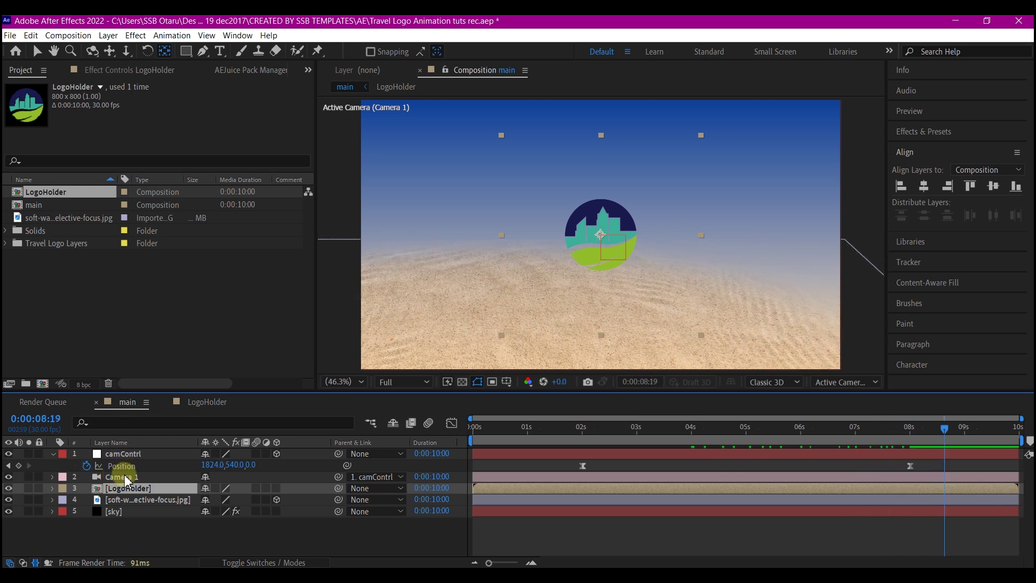
click(275, 488)
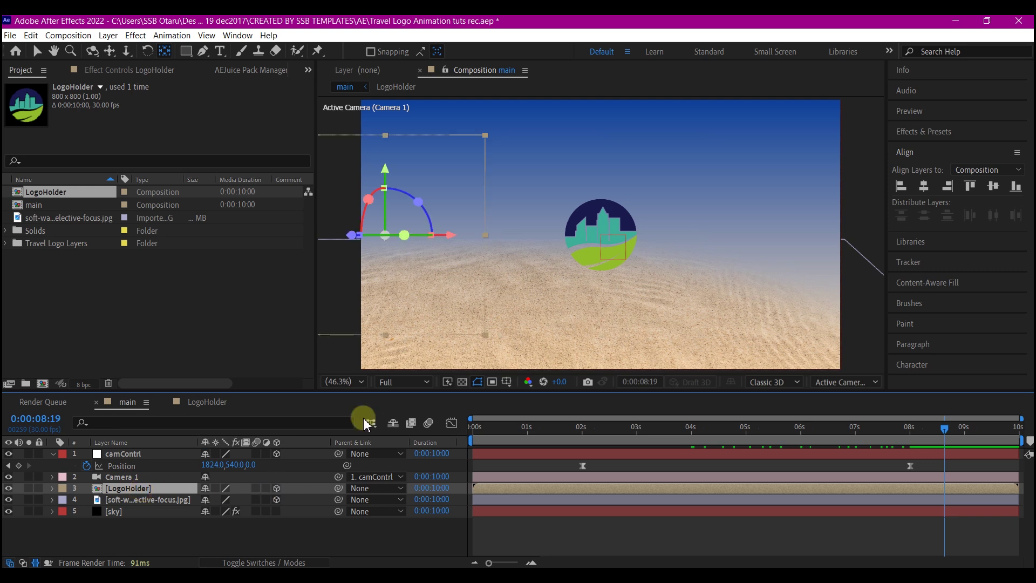
Step: Move the LogoHolder layer along X into the right half of the frame and lower it slightly along Y onto the sand
click(121, 494)
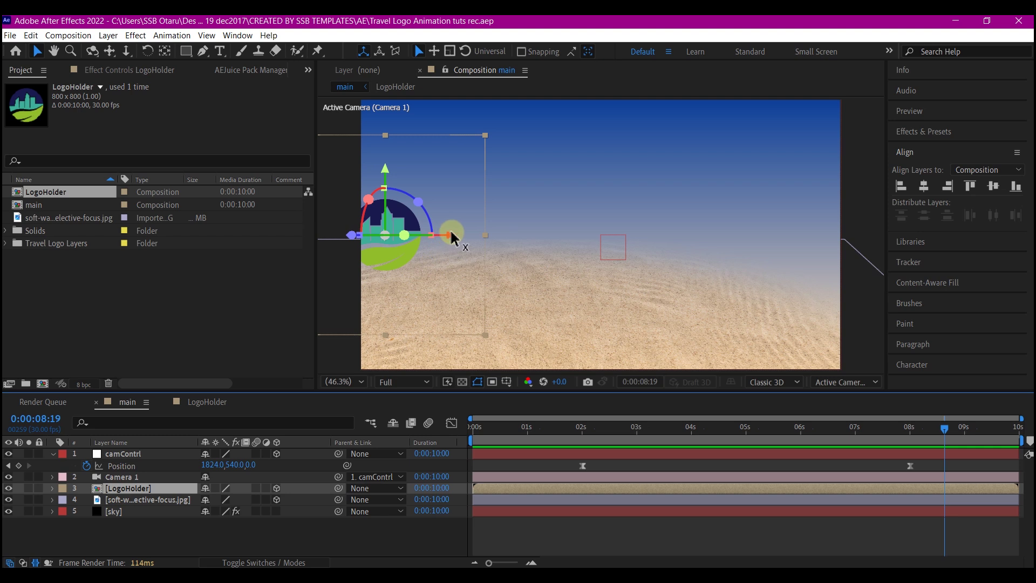
drag(448, 237, 695, 285)
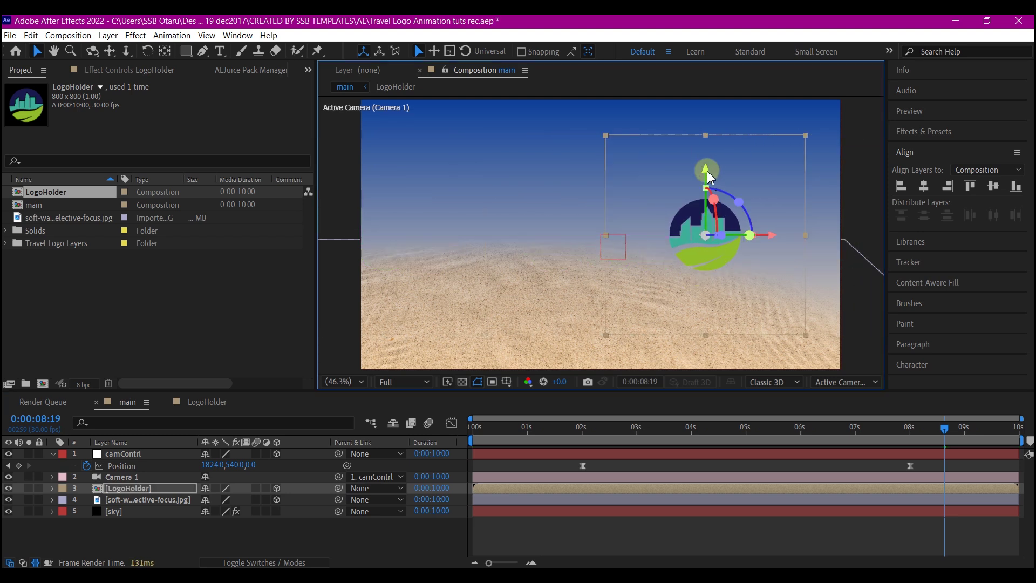
drag(706, 199, 706, 213)
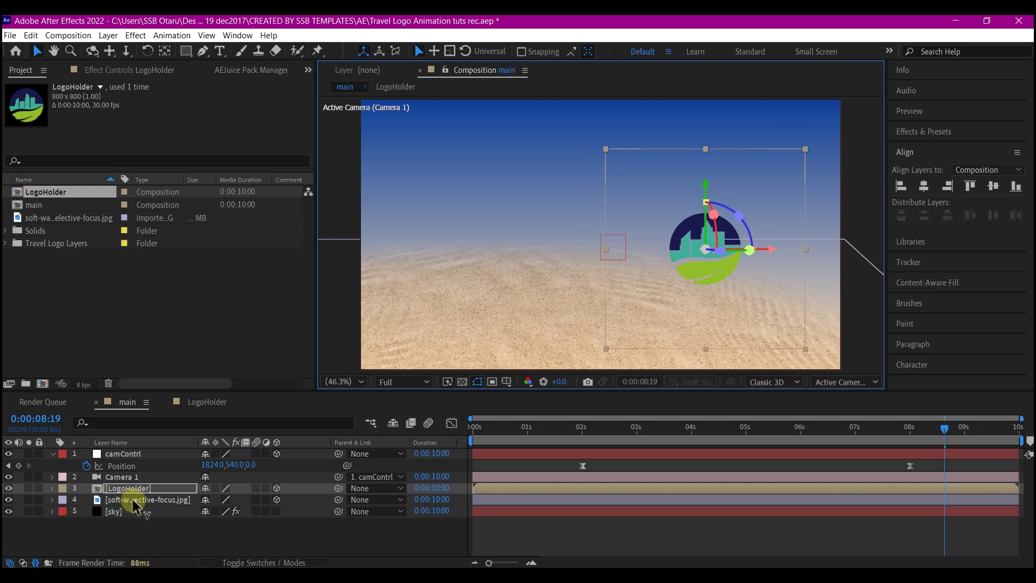
Step: Adjust the sky layer's Gradient Ramp, moving the end point to 960, 527 and the start point slightly above the frame
click(120, 515)
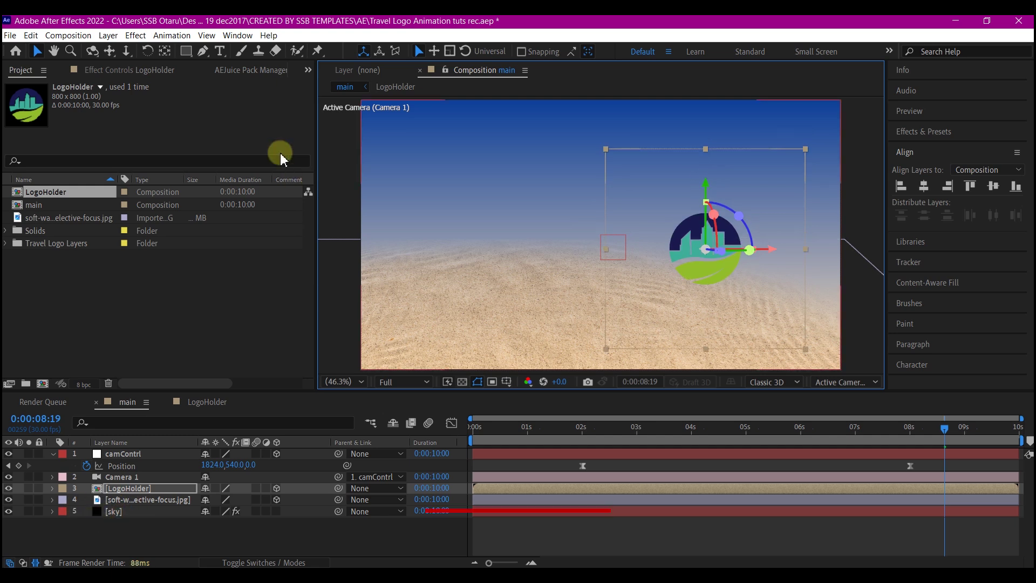
click(308, 71)
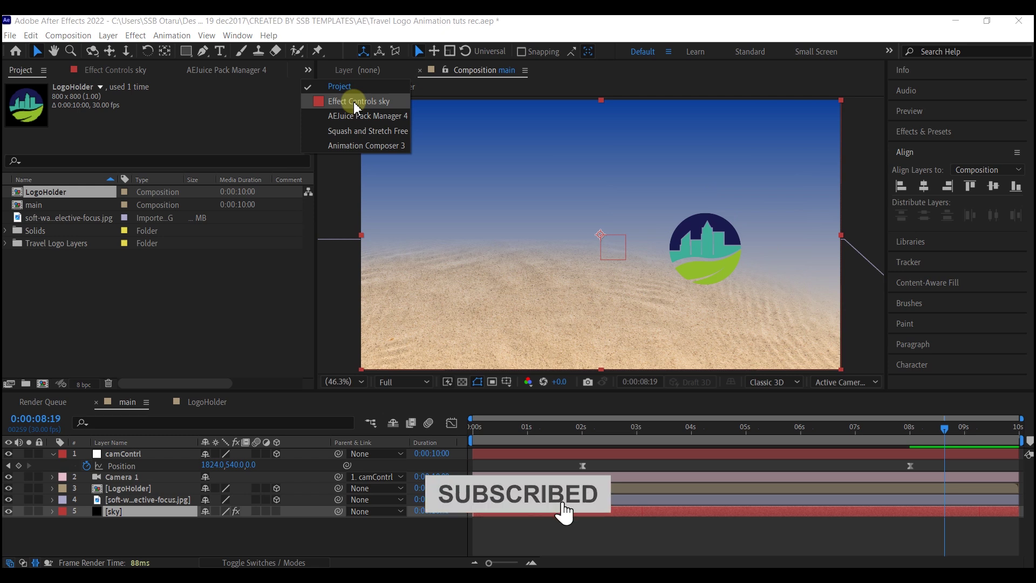
click(356, 102)
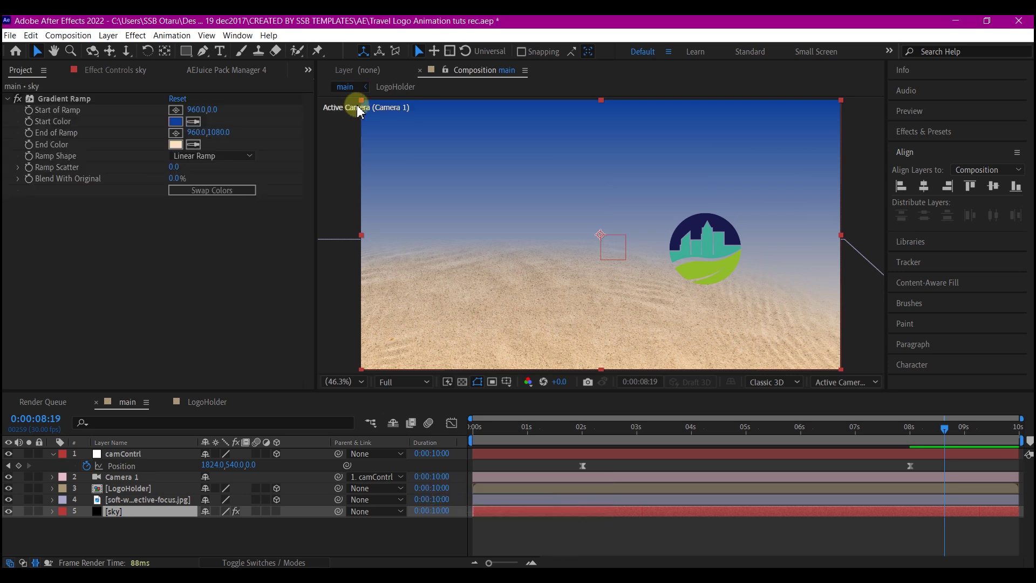
click(43, 99)
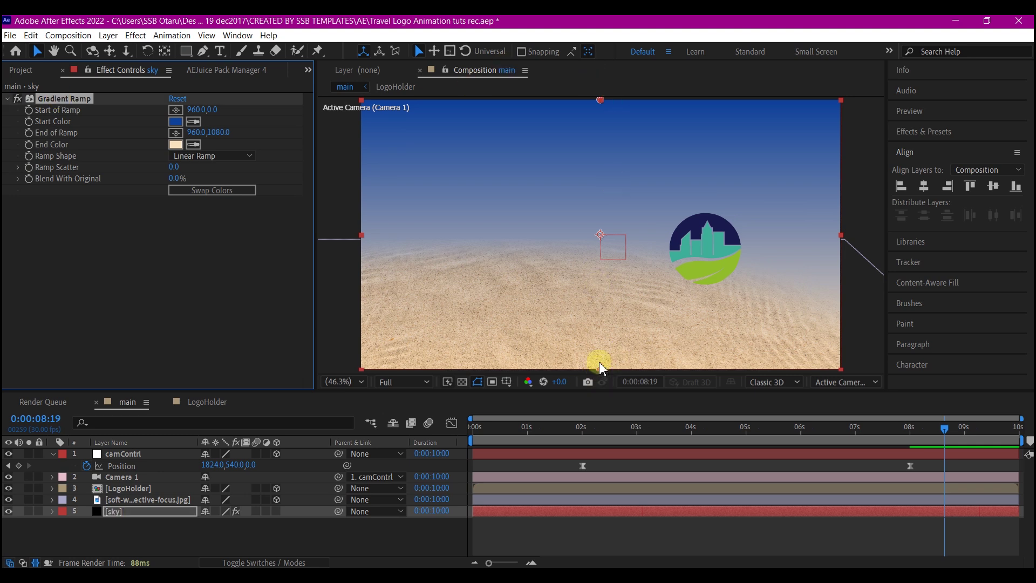
drag(598, 305, 603, 273)
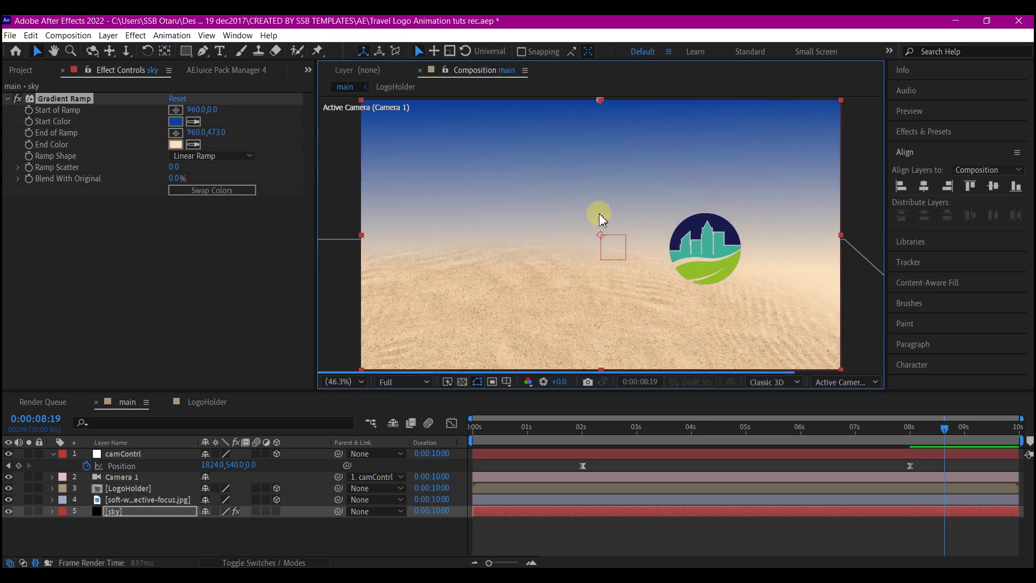
drag(599, 214, 598, 229)
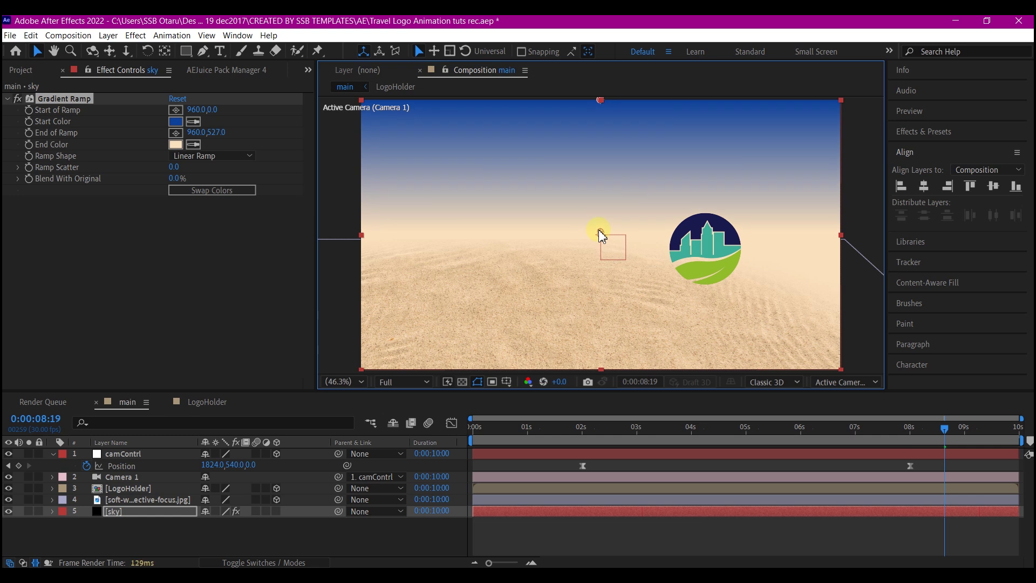
scroll(606, 225, down, 2)
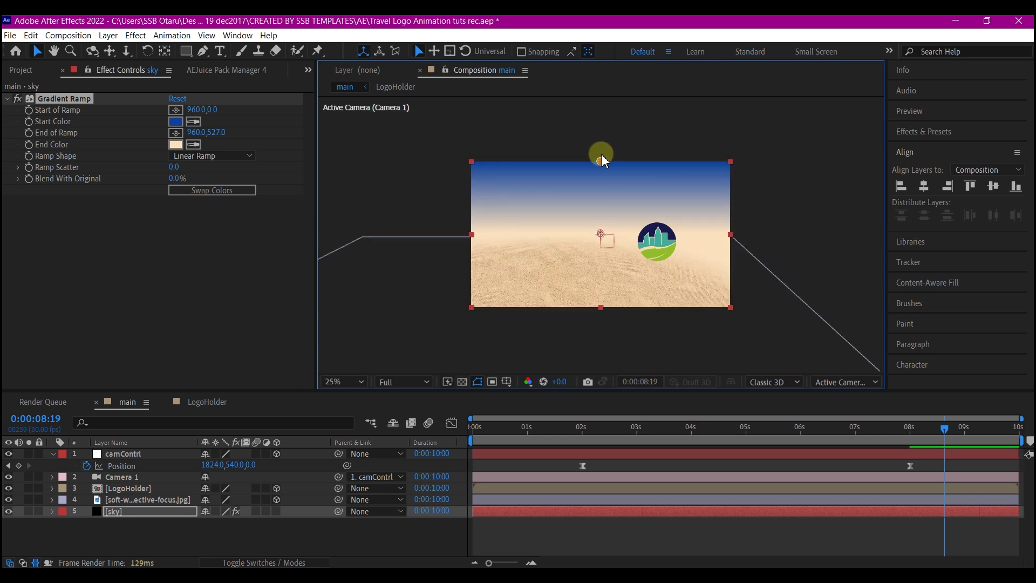
drag(601, 160, 601, 157)
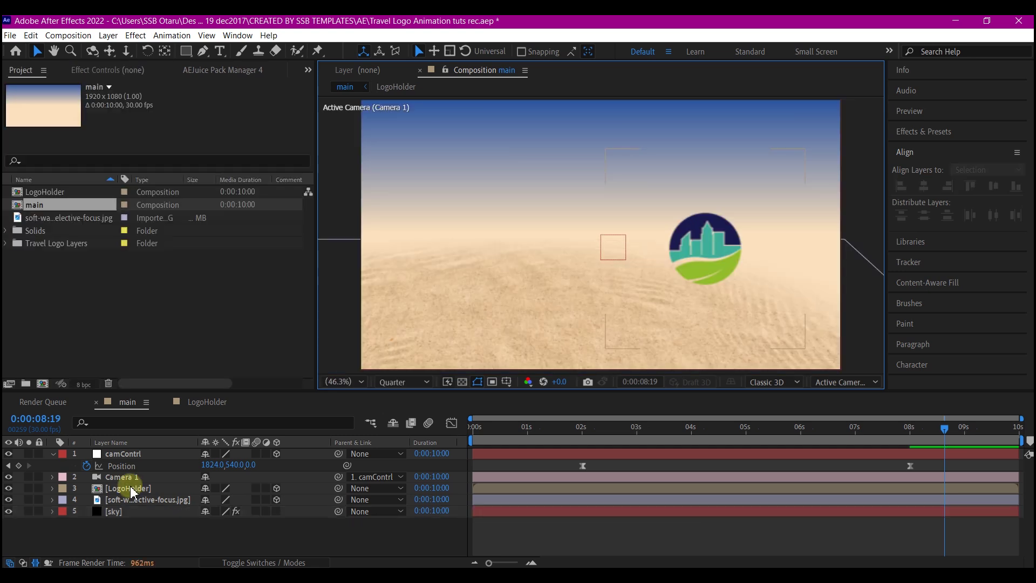
Step: Shift the LogoHolder layer in time so that it starts at about 0:00:07:05, and check the frame there
click(128, 489)
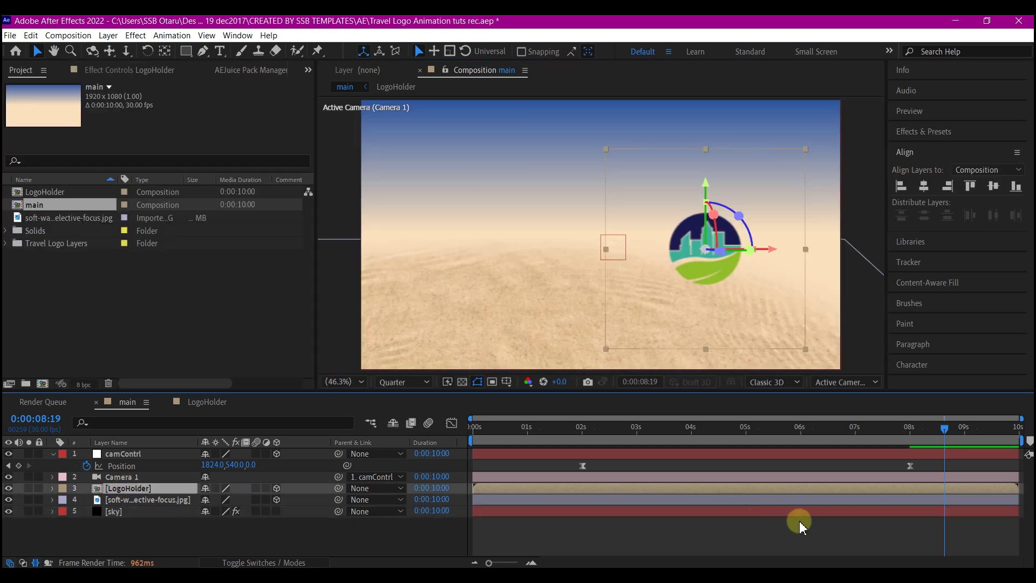
drag(562, 491, 948, 511)
click(866, 432)
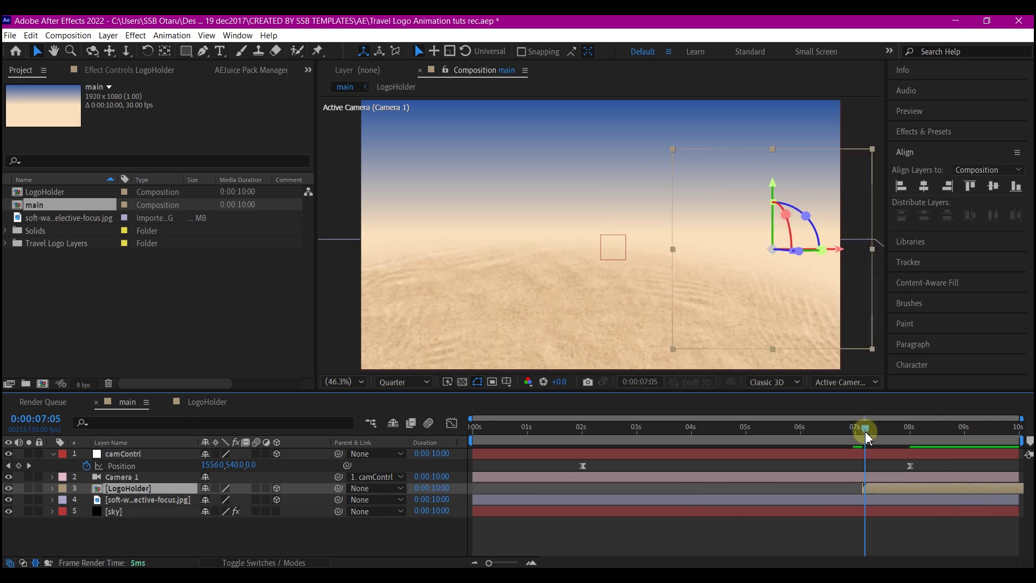
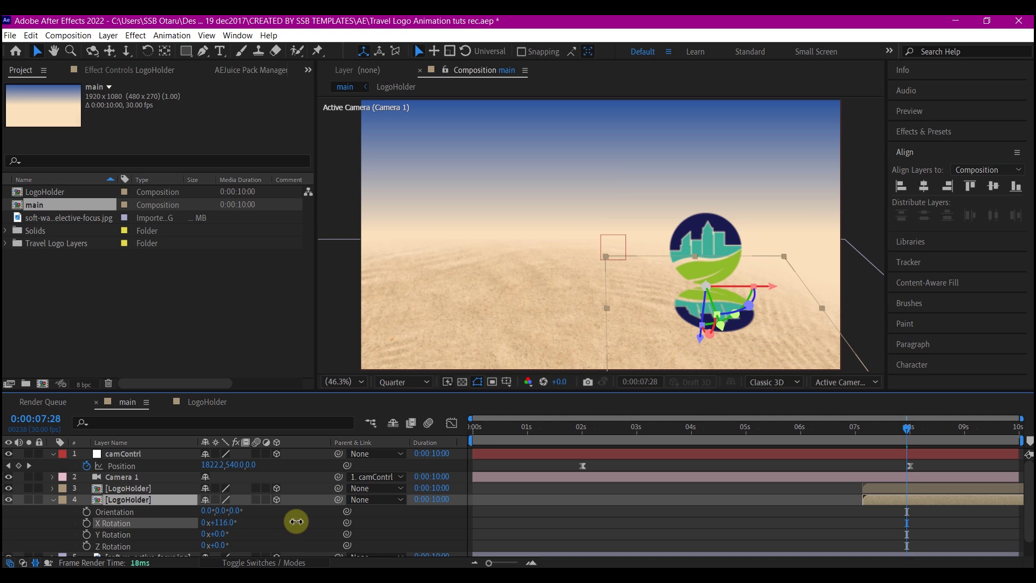
Step: Set the lower LogoHolder copy's X Rotation to 118° and apply a Fill effect with a brown sampled from the sand
drag(297, 521, 299, 519)
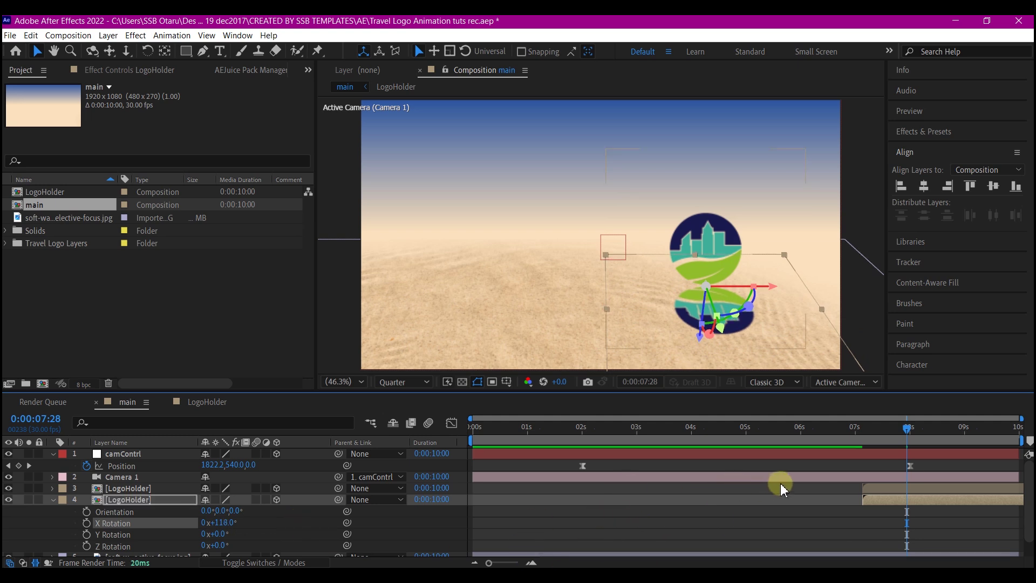
key(ctrl+space)
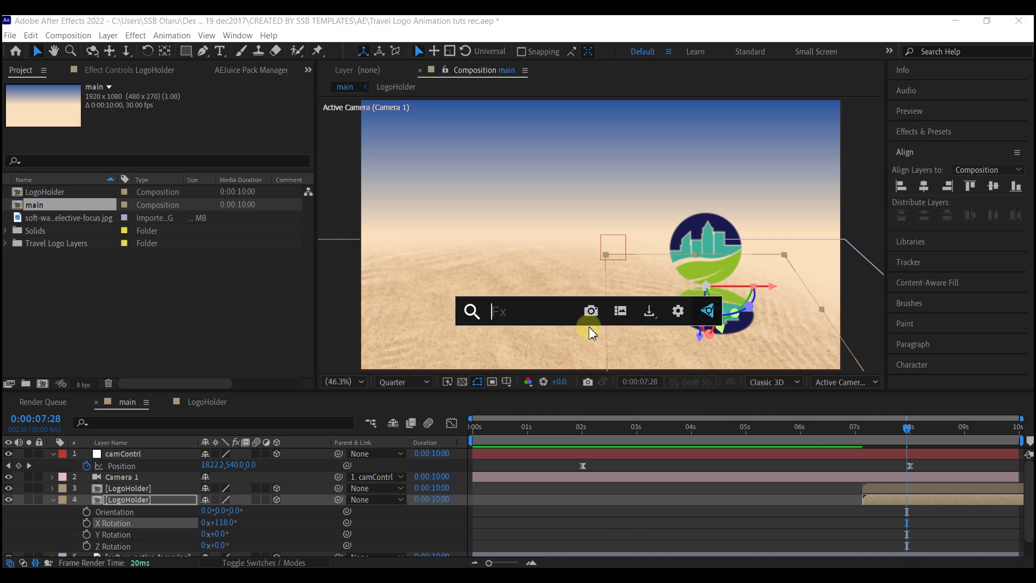
text(fill)
click(491, 348)
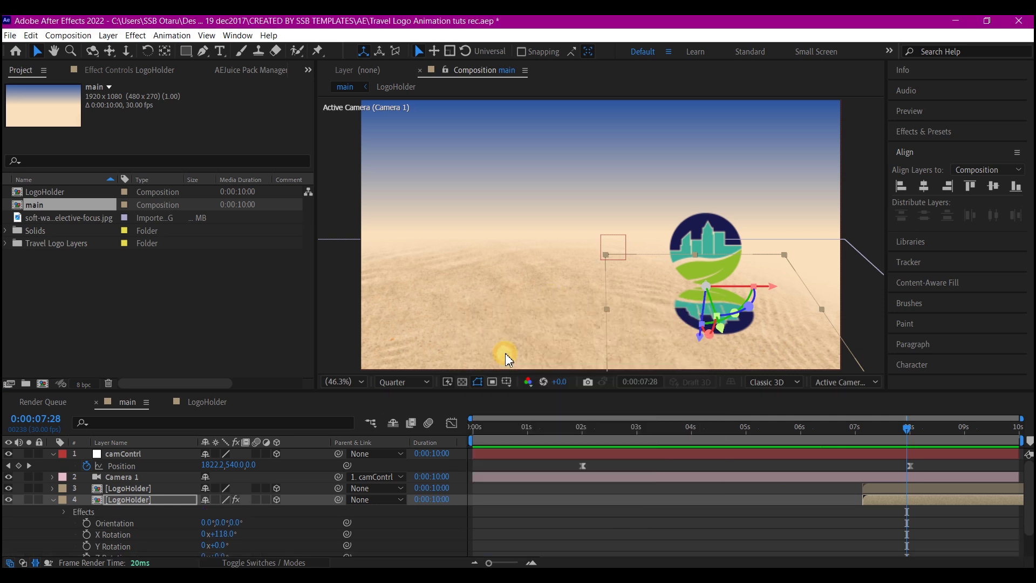
click(194, 70)
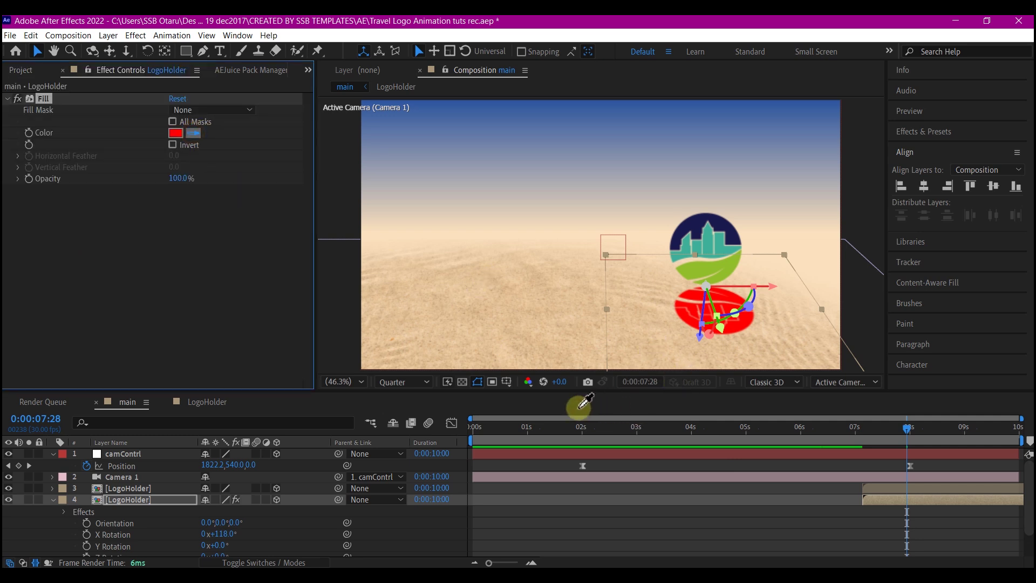
click(657, 300)
Step: Set the shadow LogoHolder layer's blending mode to Multiply and its opacity to 60%
click(241, 558)
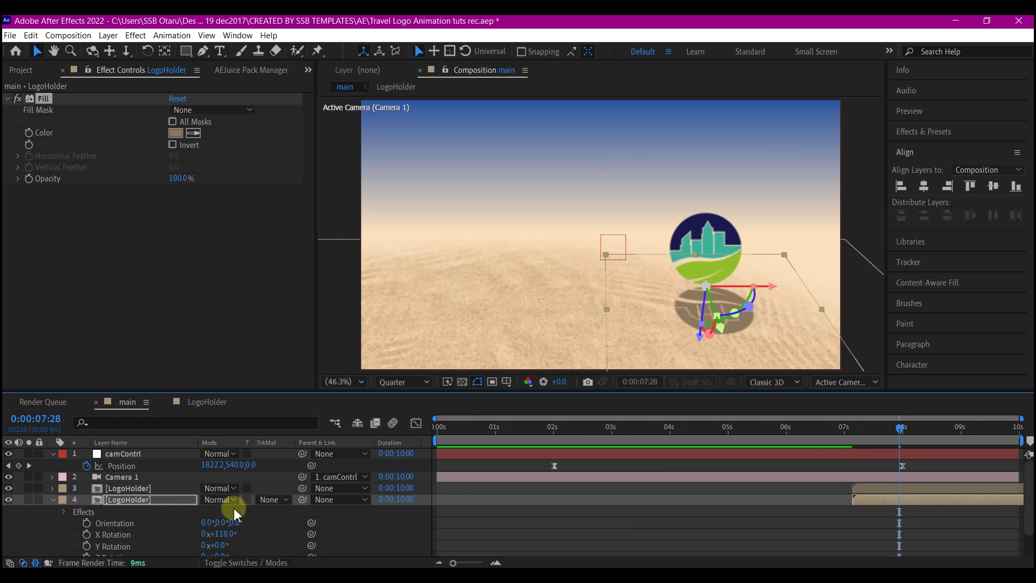
click(218, 504)
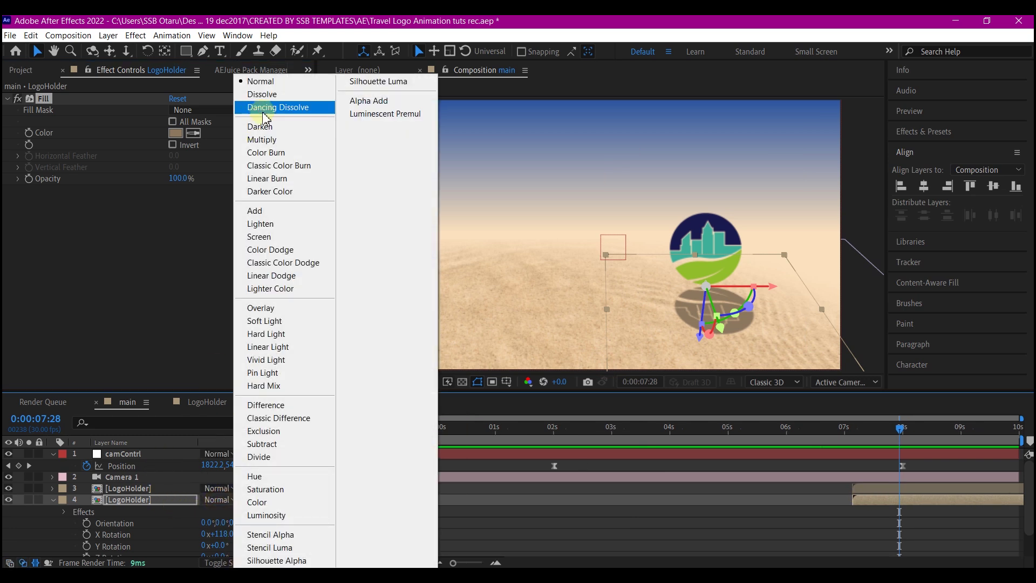
click(278, 143)
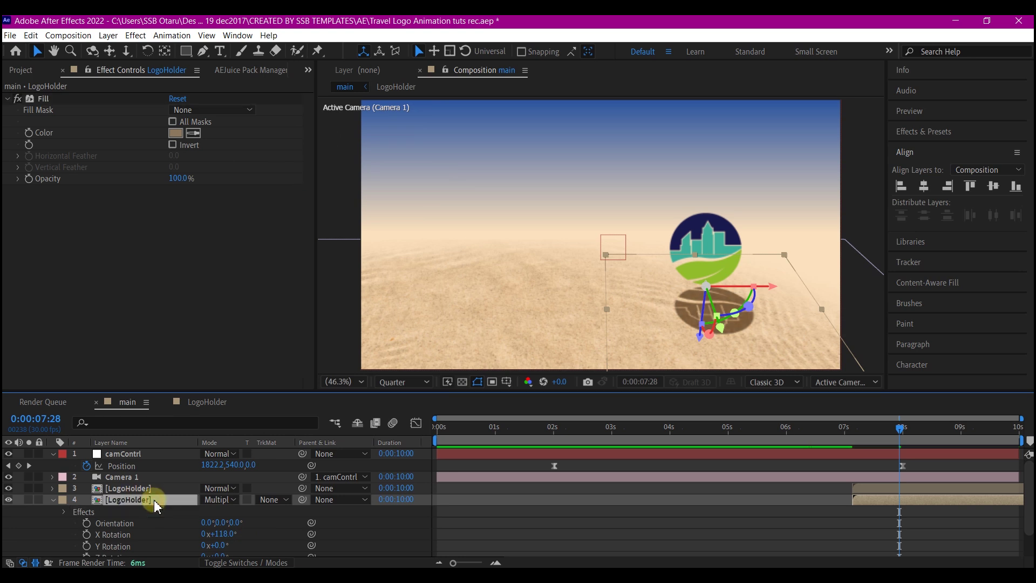
key(t)
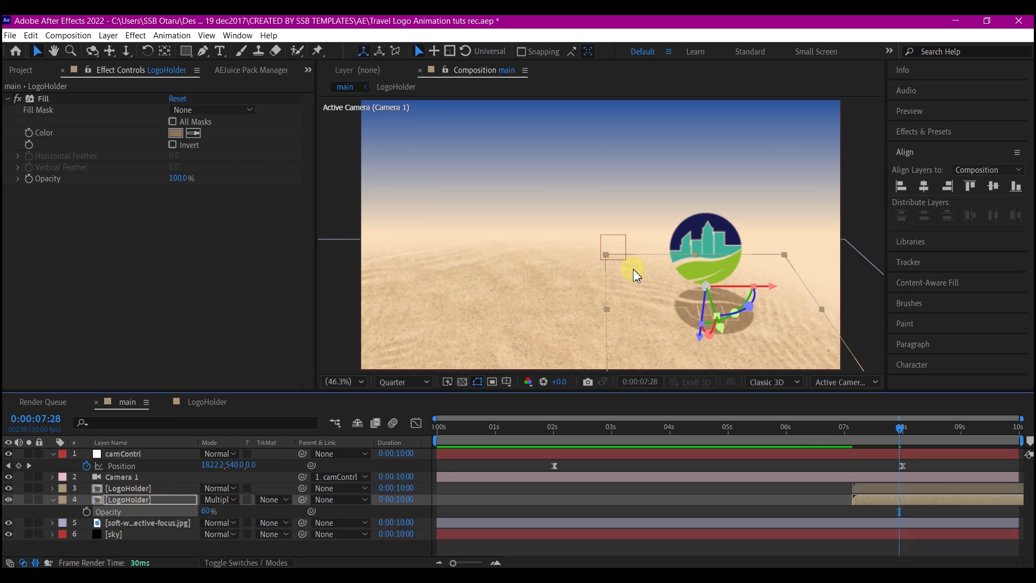
Step: Apply Gaussian Blur to the shadow LogoHolder layer and increase its Blurriness to soften the shadow
key(ctrl+space)
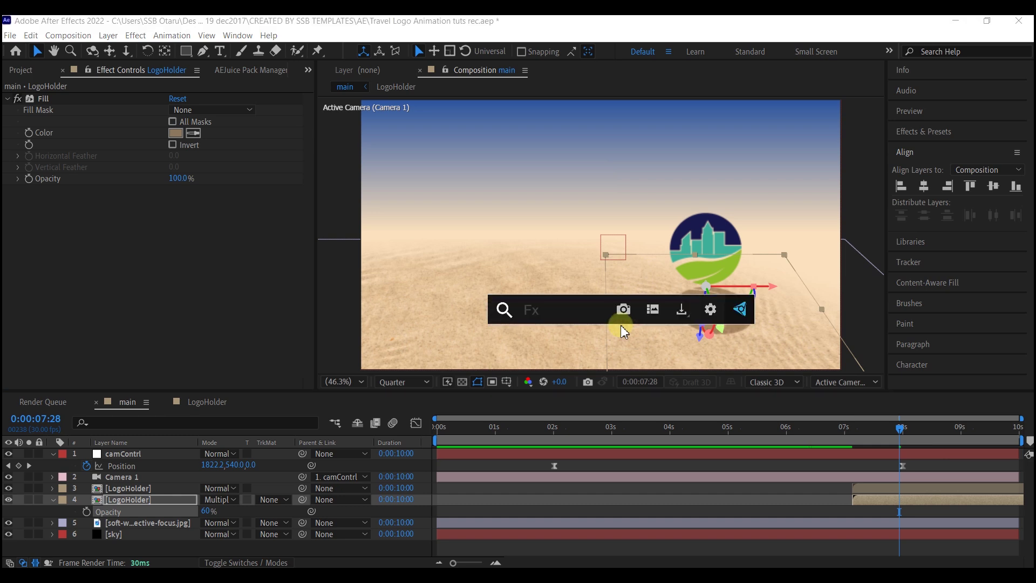
text(gaus)
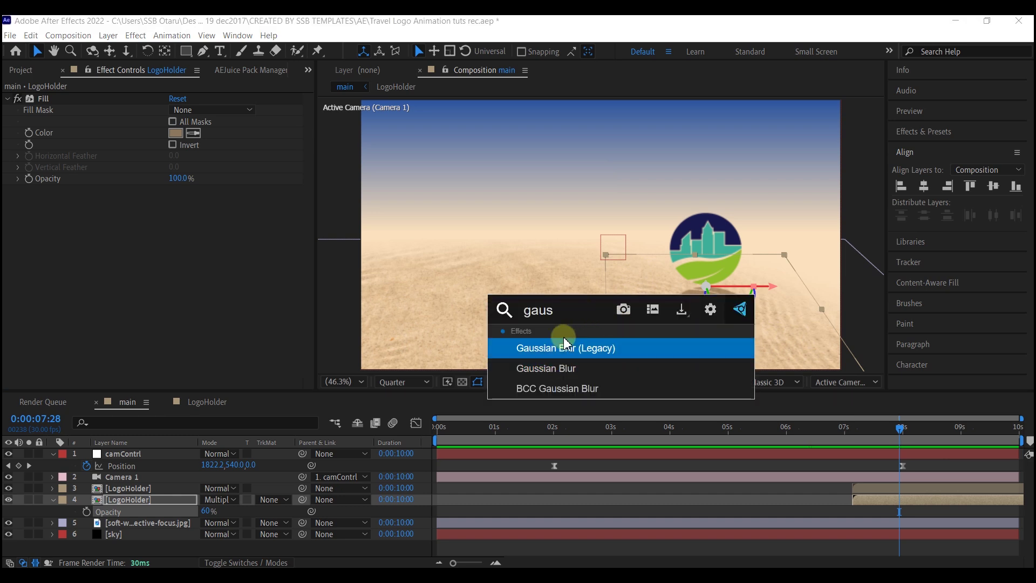
click(556, 376)
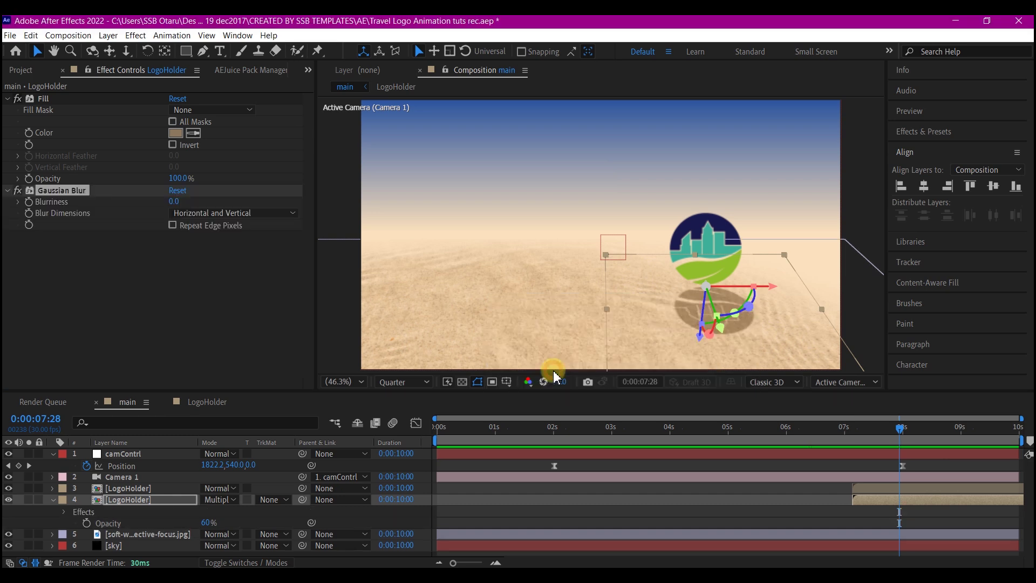
click(175, 201)
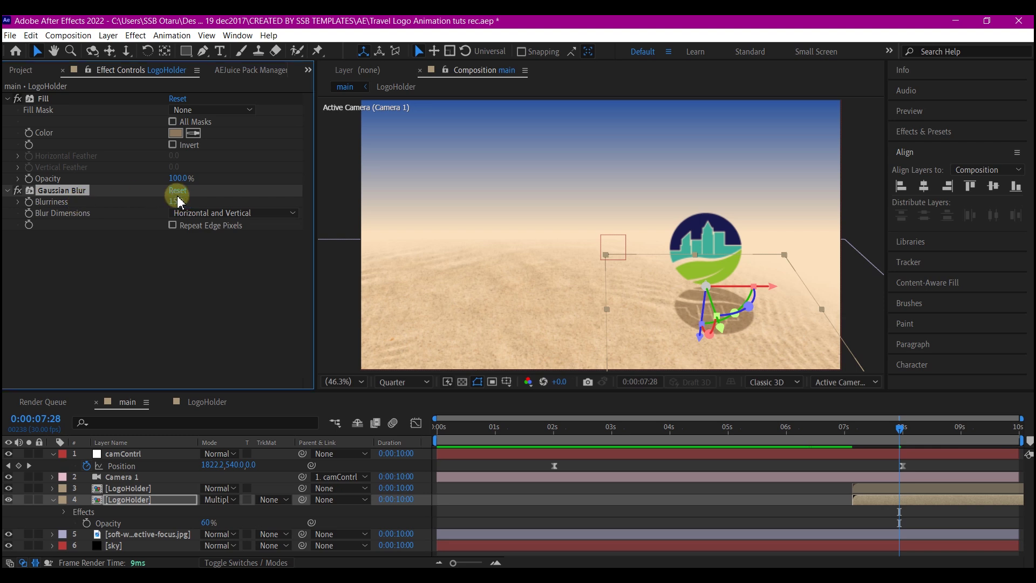
Step: Duplicate the upright LogoHolder layer
click(881, 488)
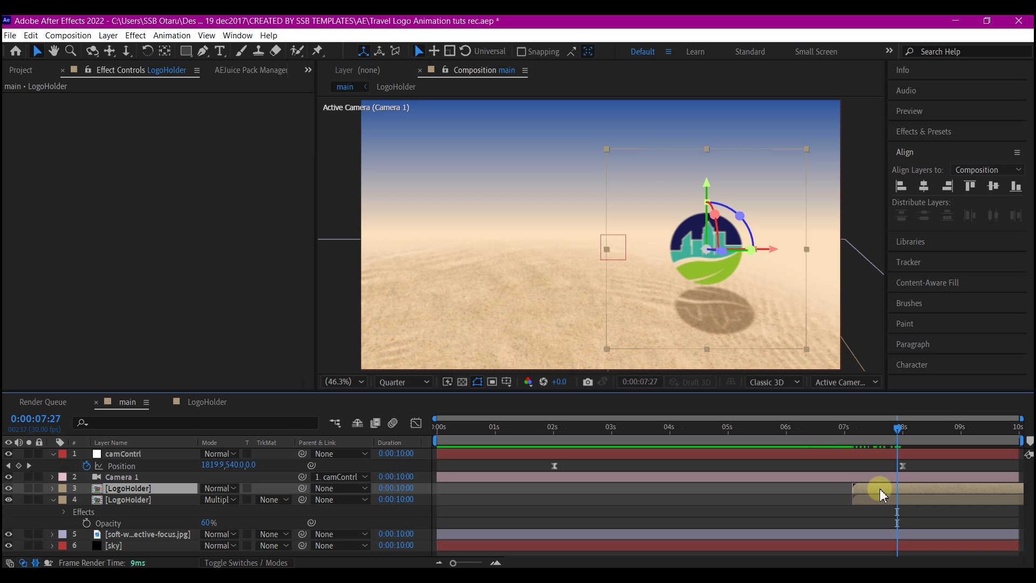
key(ctrl+d)
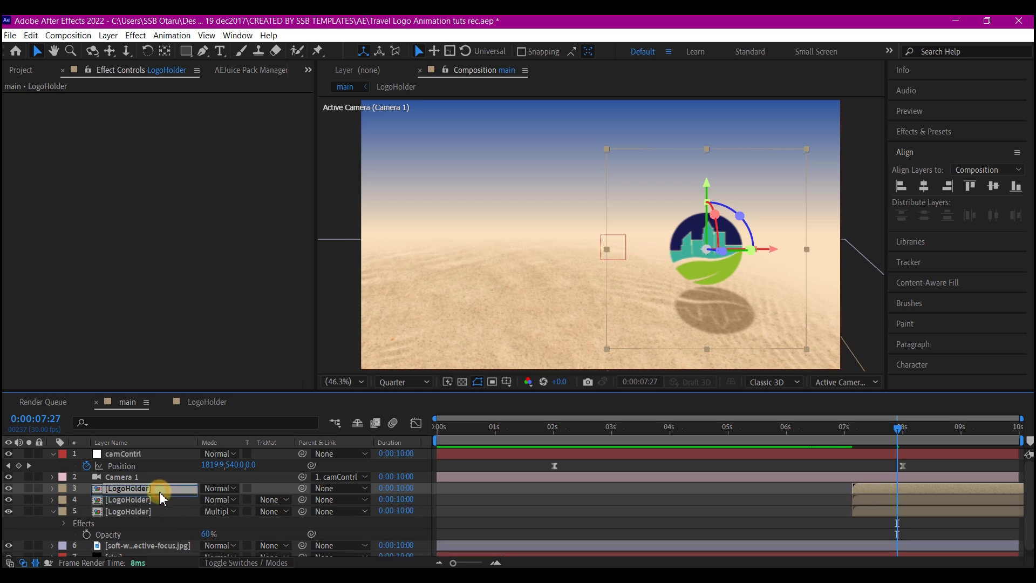
Step: Move the duplicated LogoHolder below the shadow layer, shift its start slightly earlier, and set its opacity to 10%
drag(162, 497, 179, 540)
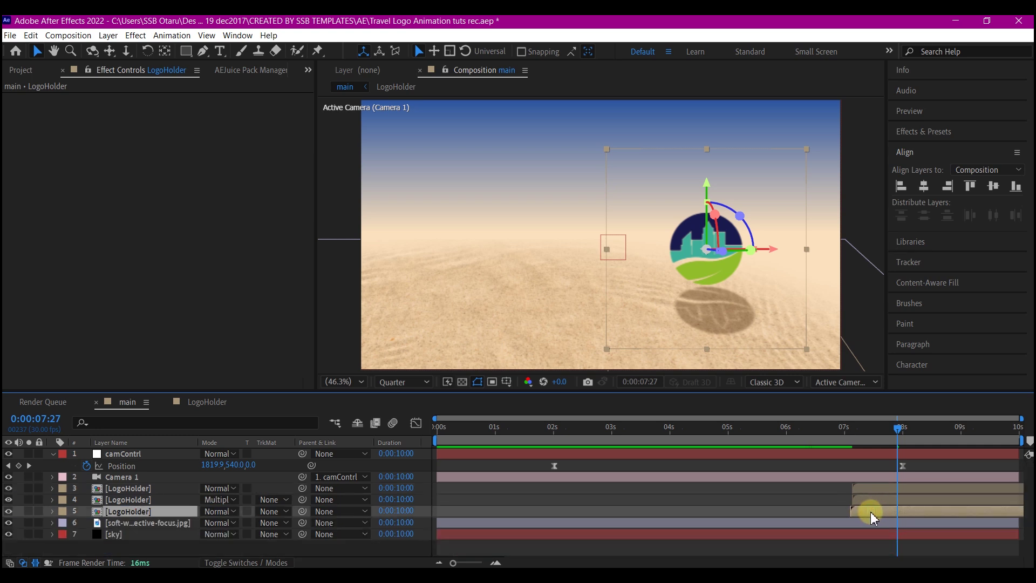
drag(870, 512, 869, 512)
key(t)
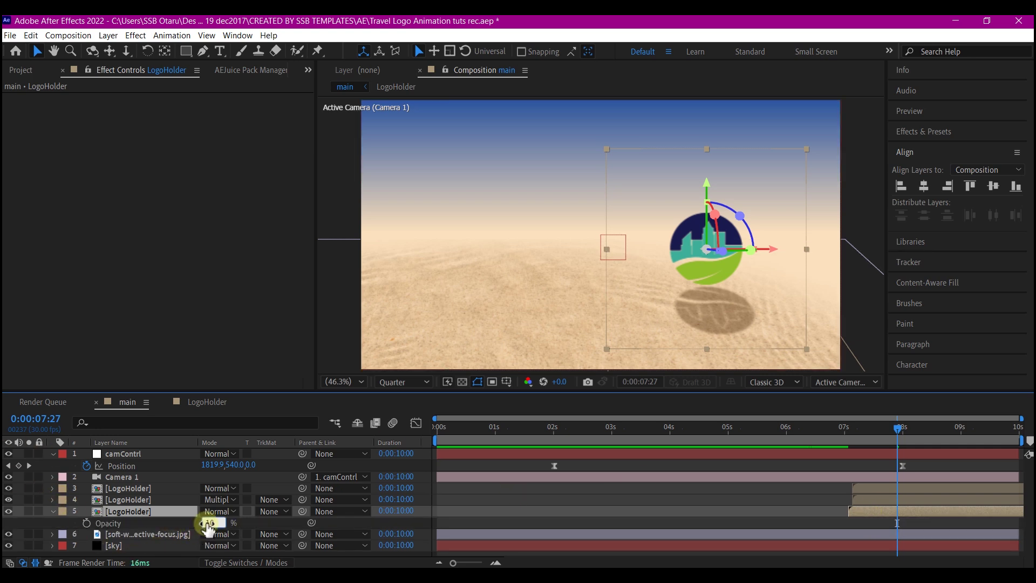
key(Return)
Step: Enable motion blur on all three LogoHolder layers
shift+click(881, 491)
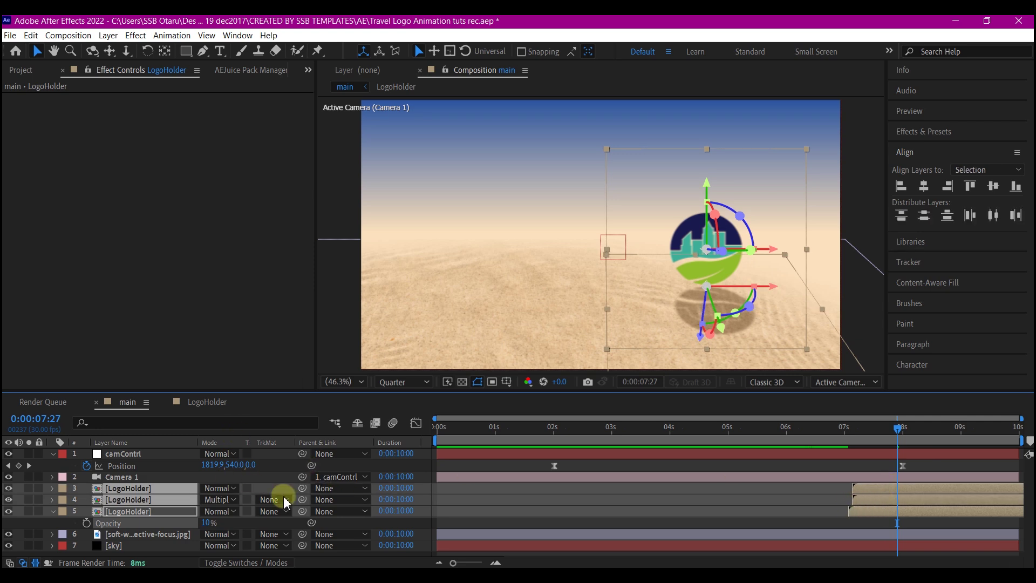
click(242, 563)
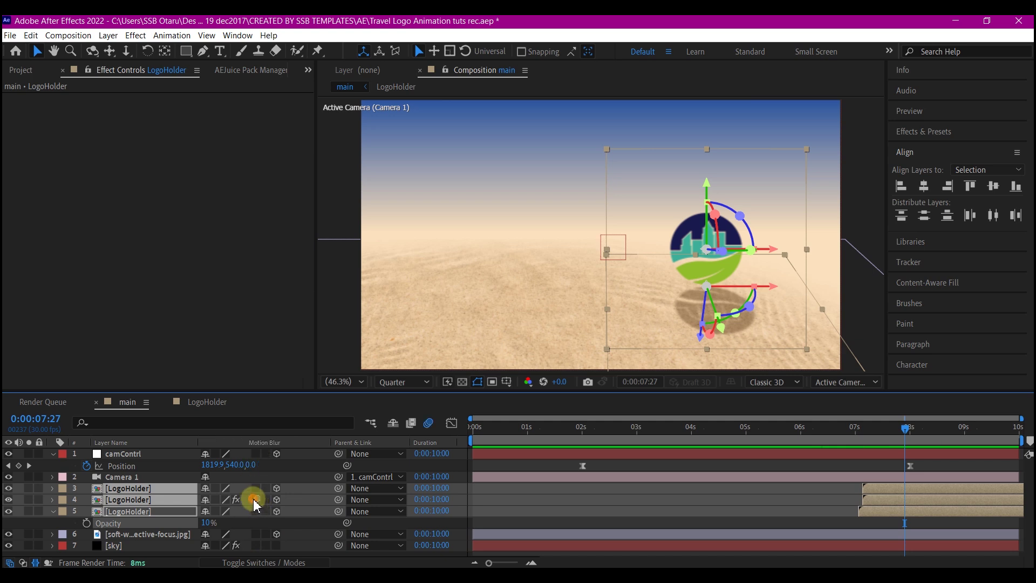
drag(257, 511, 258, 489)
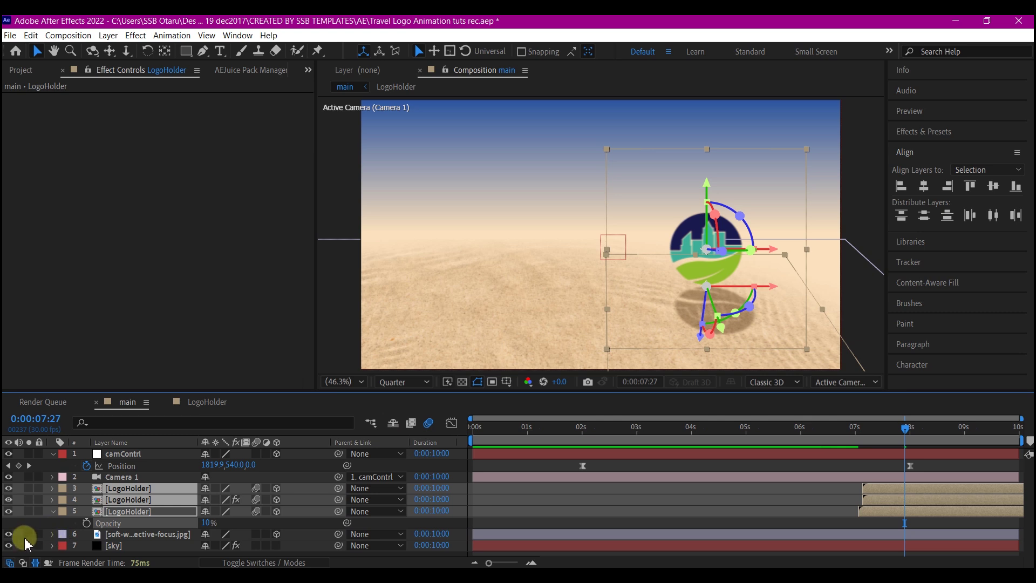
Step: Duplicate the 10% opacity LogoHolder three times, offset the copies progressively earlier as an echo trail, and preview the logo's rise
click(883, 512)
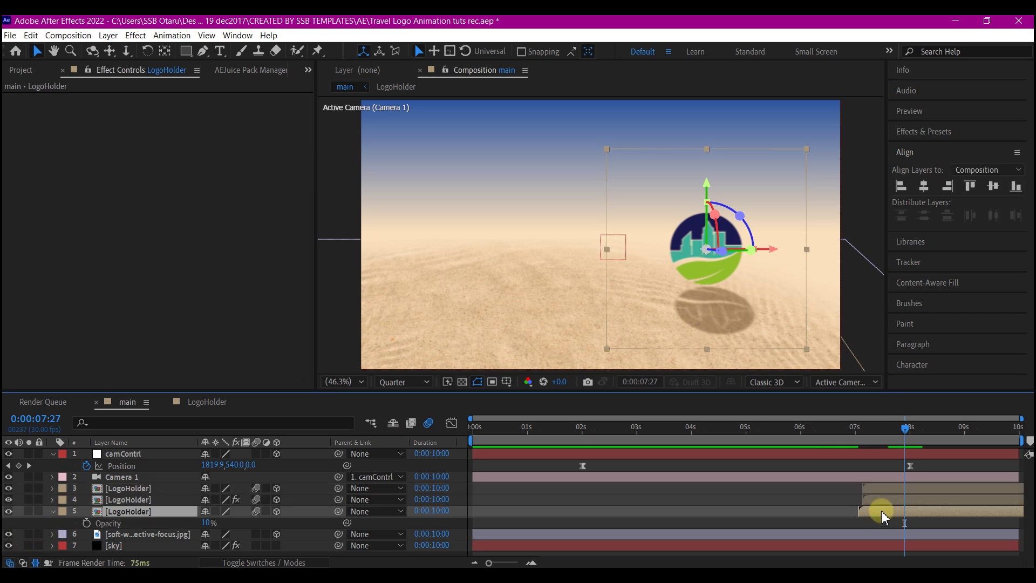
key(ctrl+d)
key(ctrl+d)
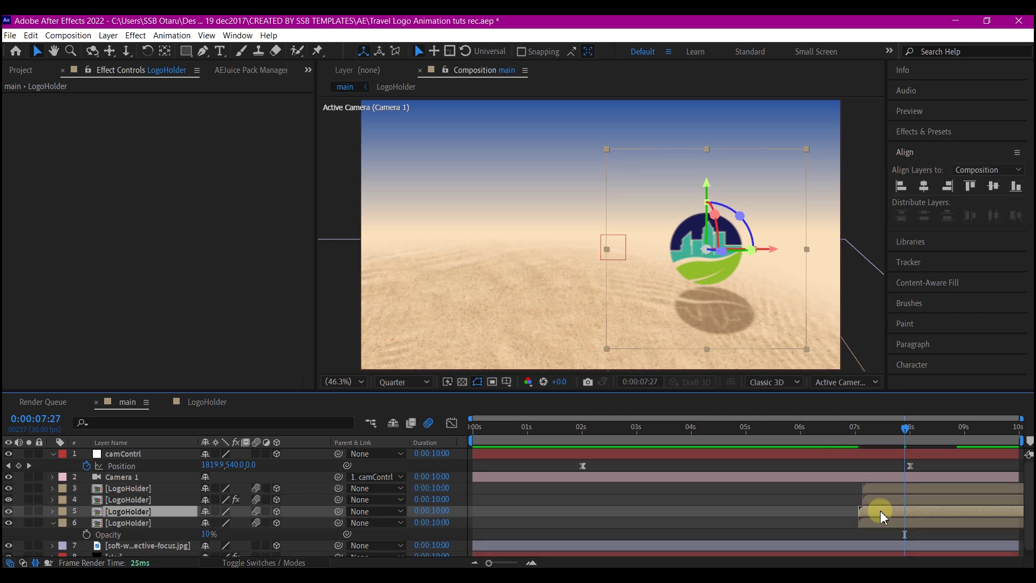
drag(875, 525, 859, 538)
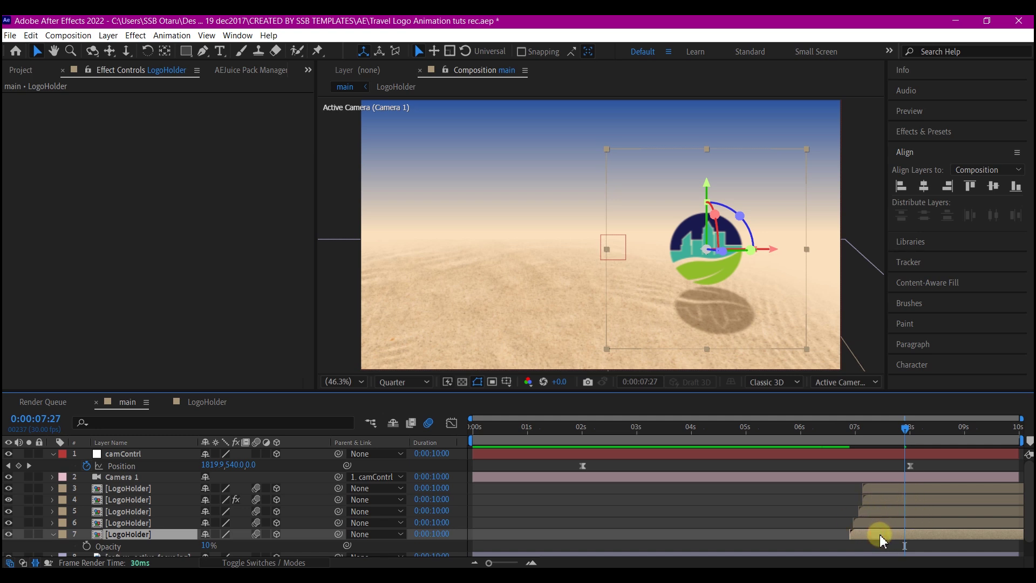
key(ctrl+d)
drag(876, 549, 874, 550)
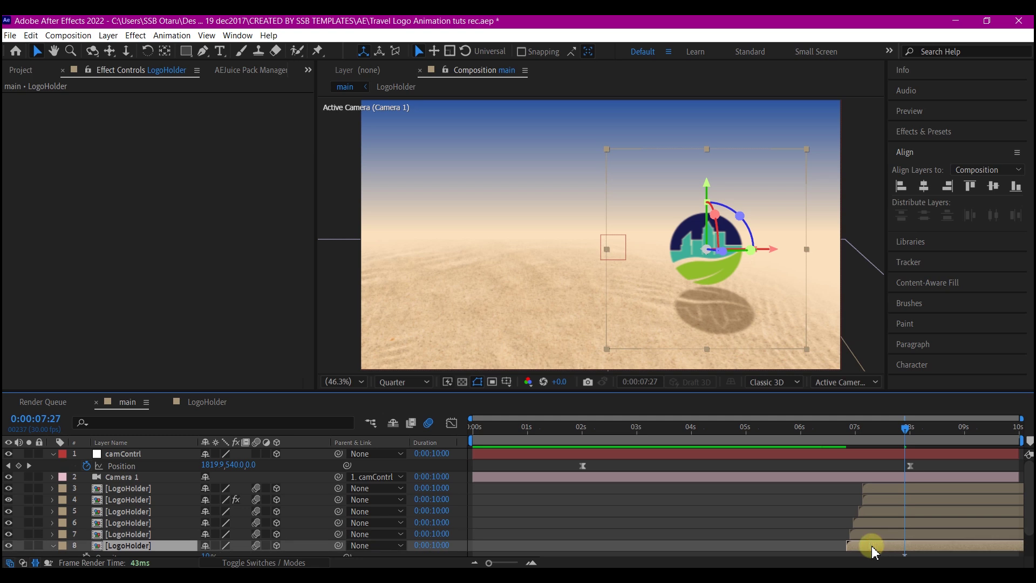
click(834, 430)
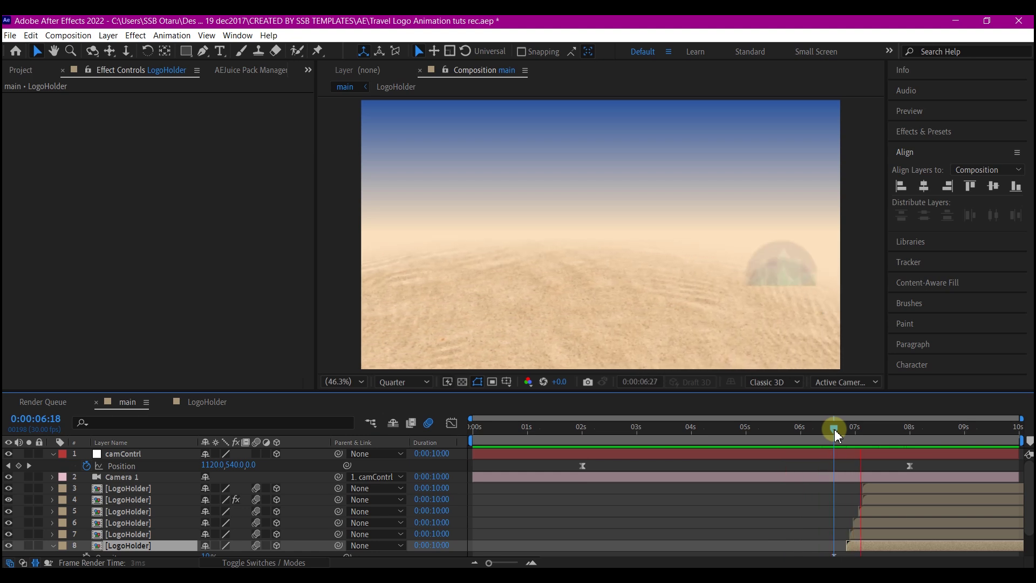
click(834, 429)
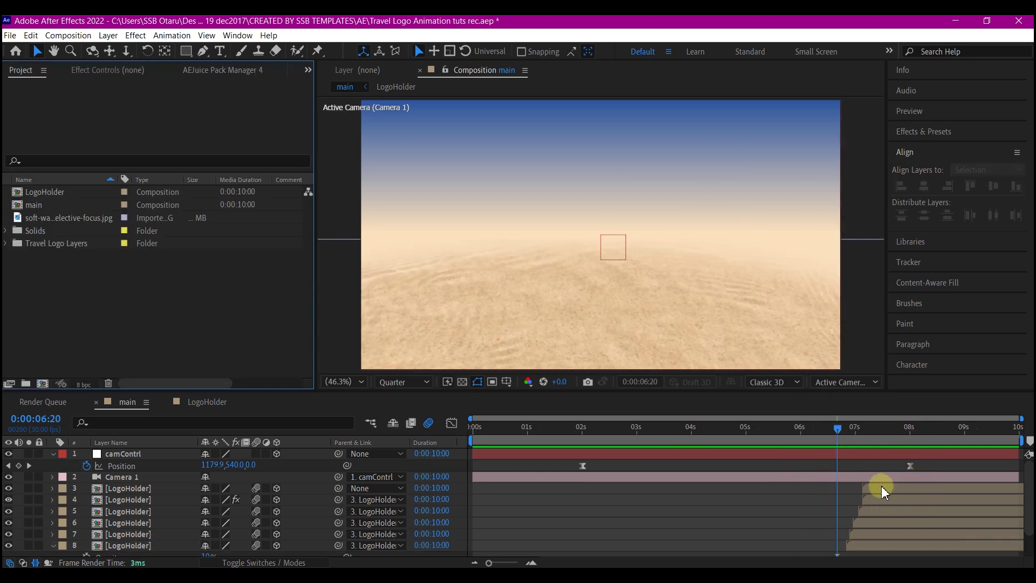
Step: Parent the shadow layer and all faint LogoHolder copies to the topmost LogoHolder layer
scroll(881, 485, down, 3)
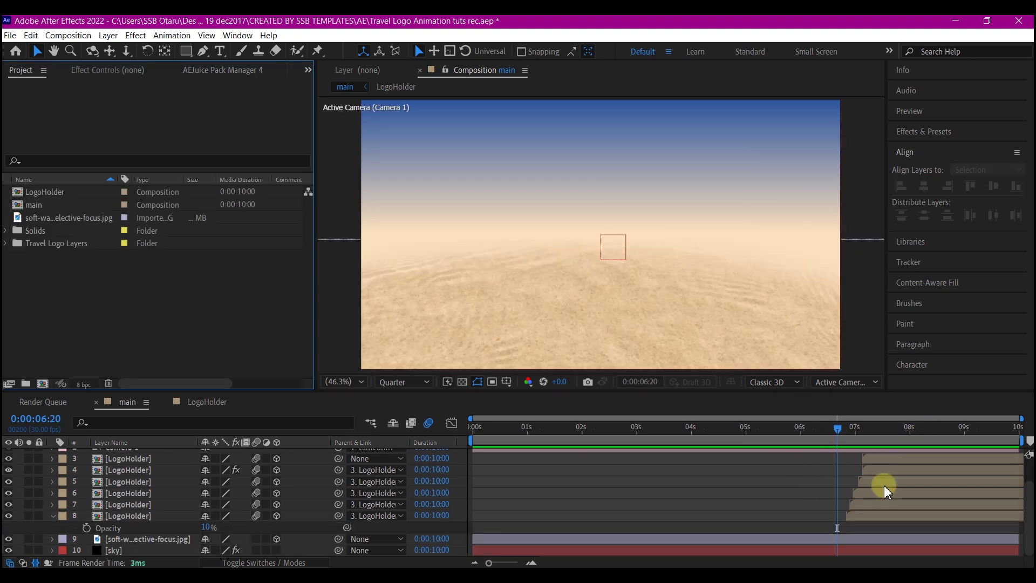
click(872, 516)
scroll(890, 502, up, 3)
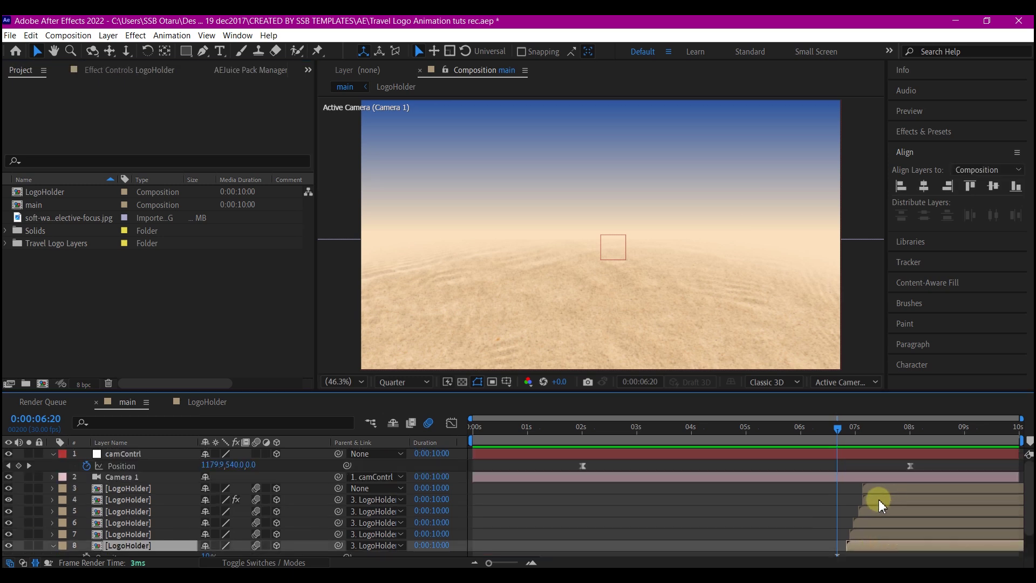
shift+click(879, 499)
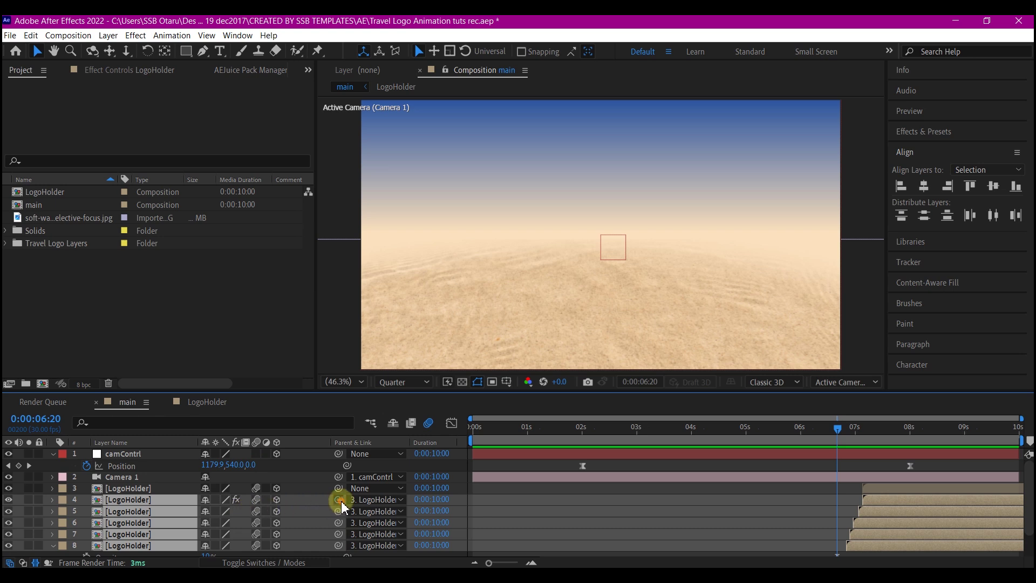
drag(338, 500, 129, 495)
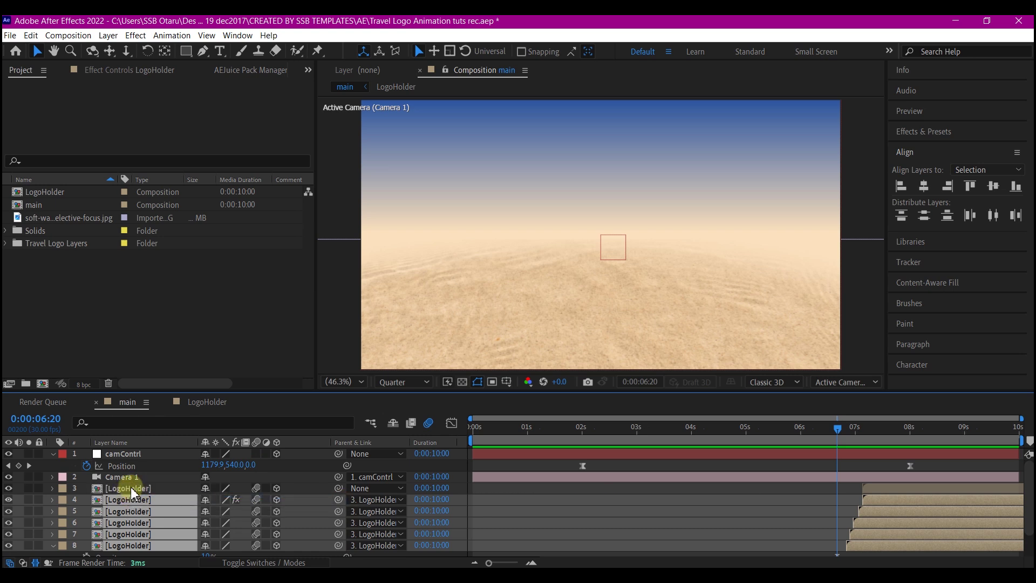
click(132, 493)
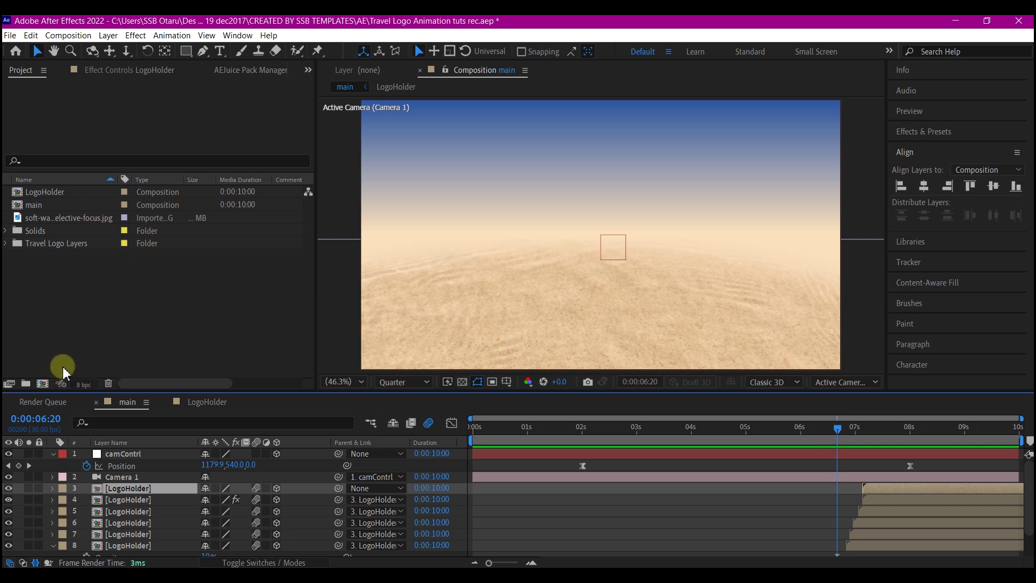
Step: Create two new project folders and name the second one "Building Images"
click(25, 384)
click(25, 384)
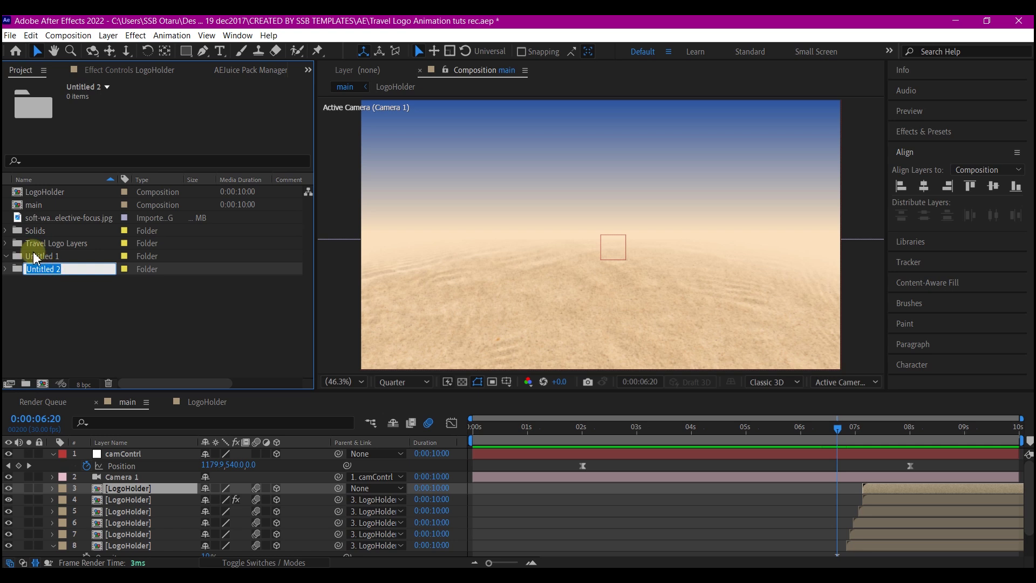
text(Building Images)
key(Return)
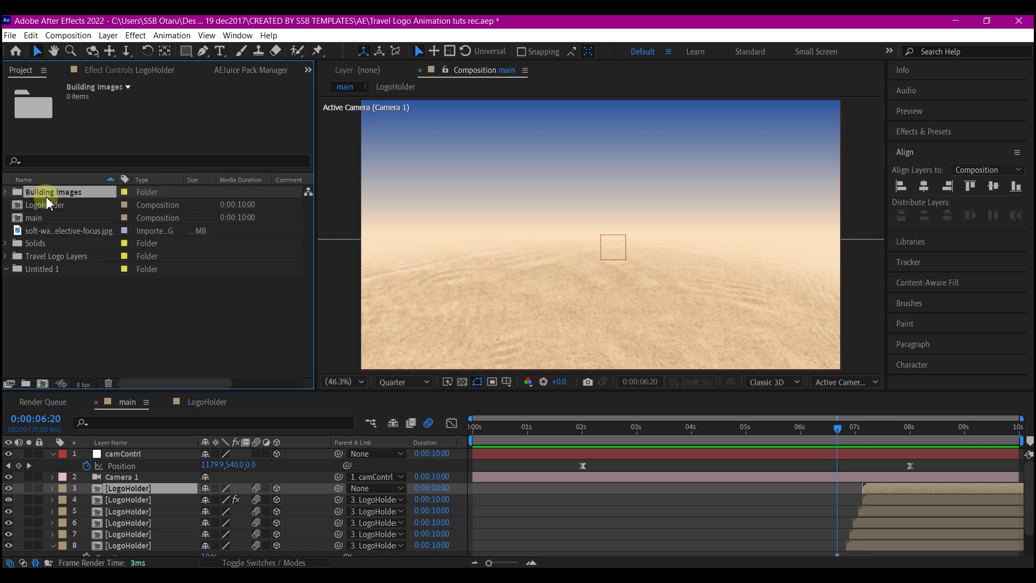
Step: Rename the Untitled 1 folder as "buiding comps"
click(43, 272)
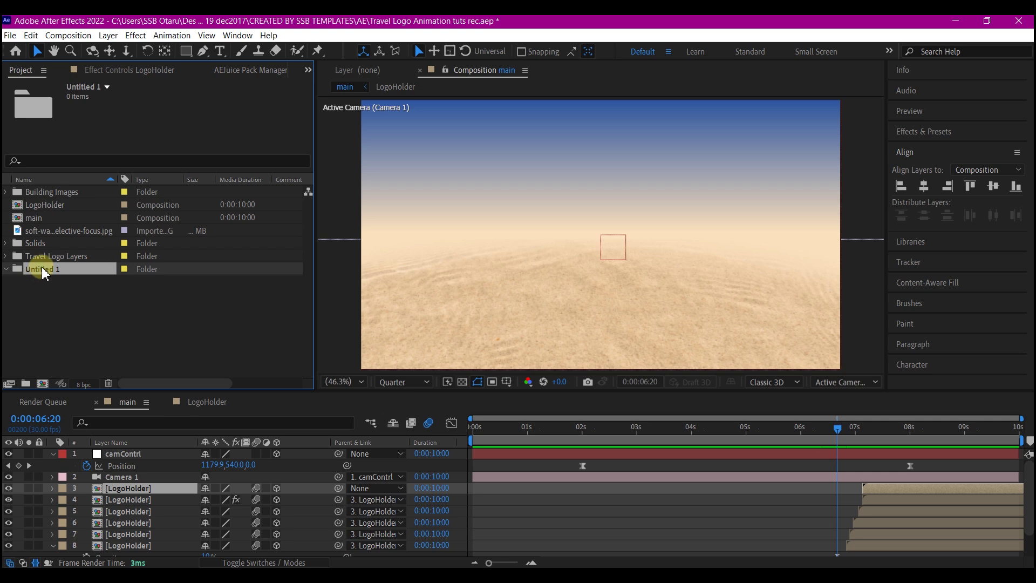
key(space)
key(Return)
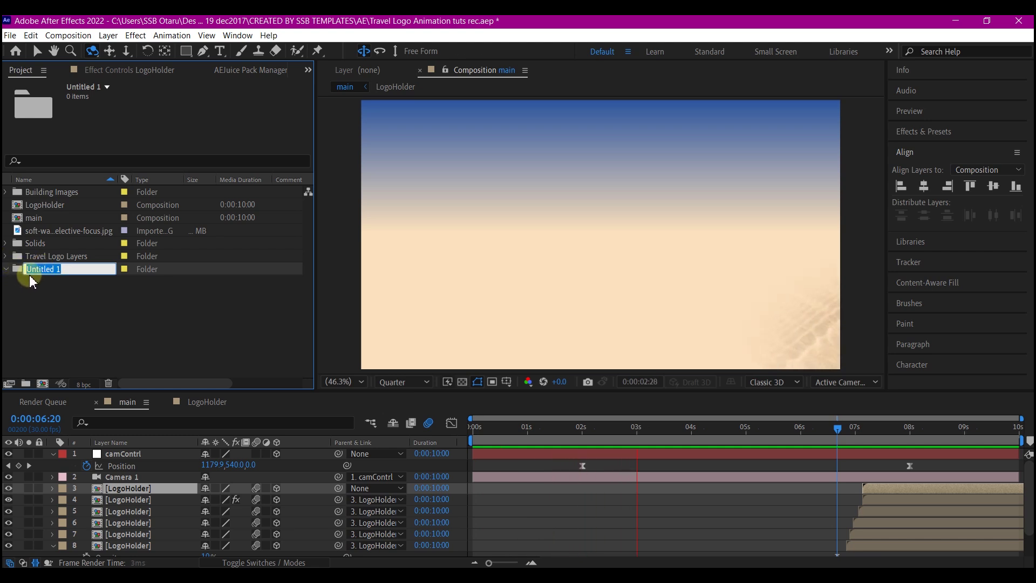
text(buiding comps)
key(Return)
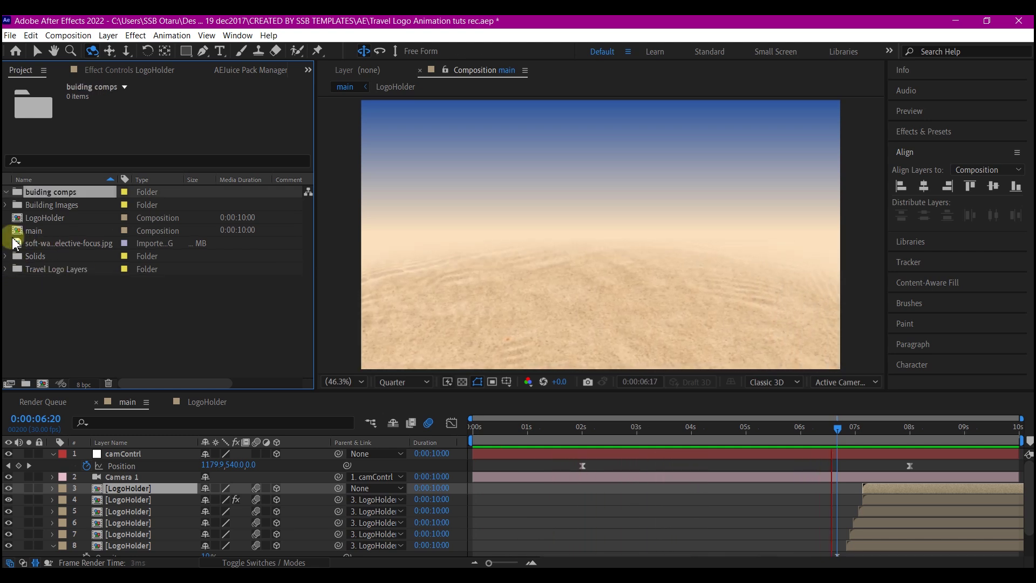
Step: Duplicate the LogoHolder composition, move the copy into the buiding comps folder, and rename it "build_1"
click(47, 219)
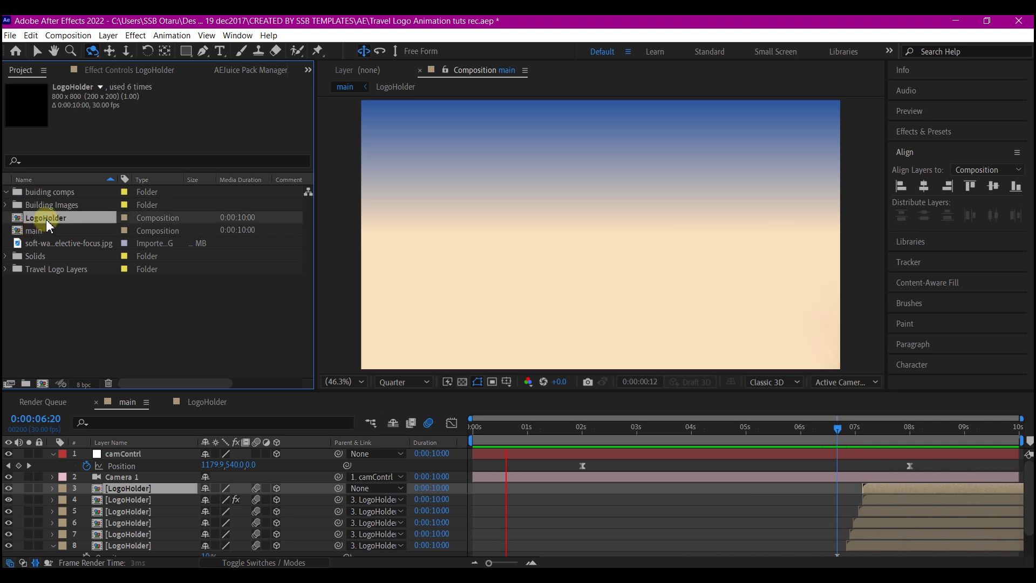
key(ctrl+d)
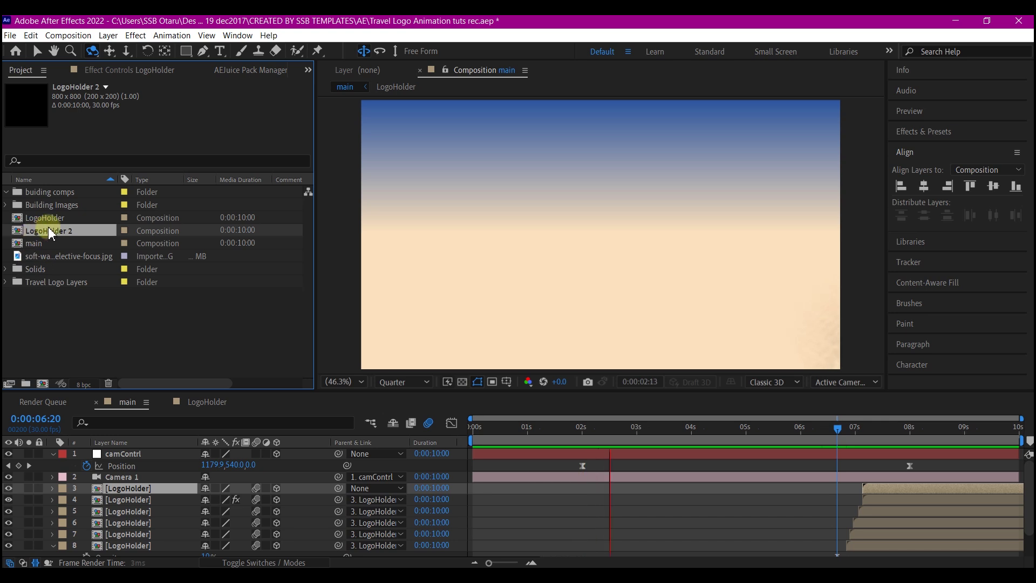
drag(51, 232, 54, 194)
key(Return)
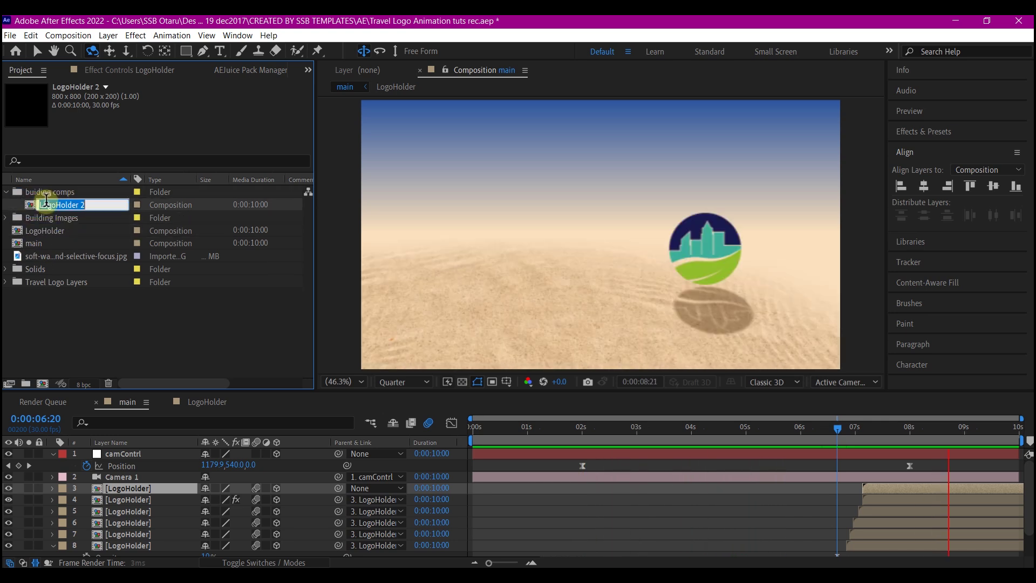
text(b)
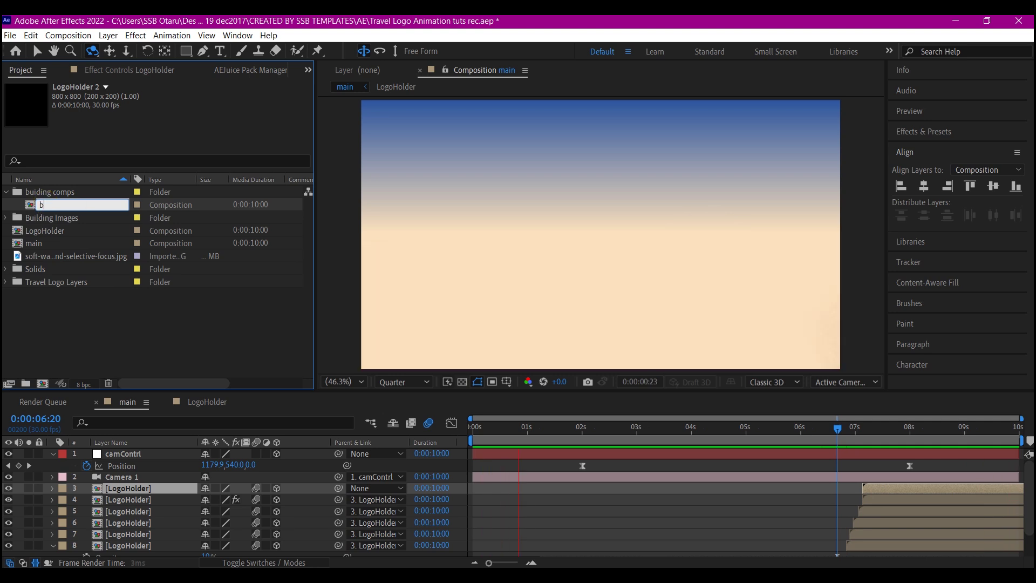
text(uild_1)
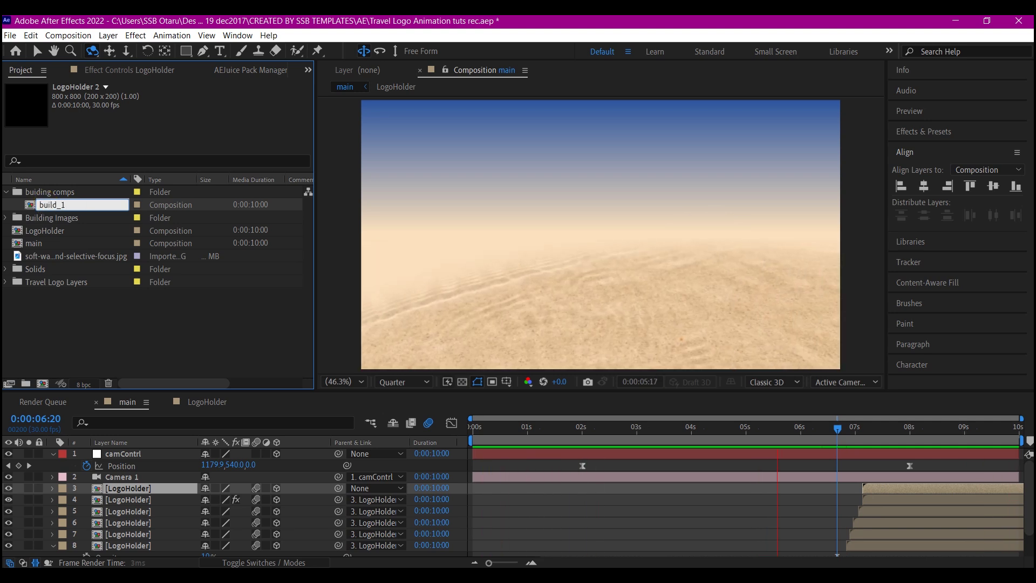
click(47, 206)
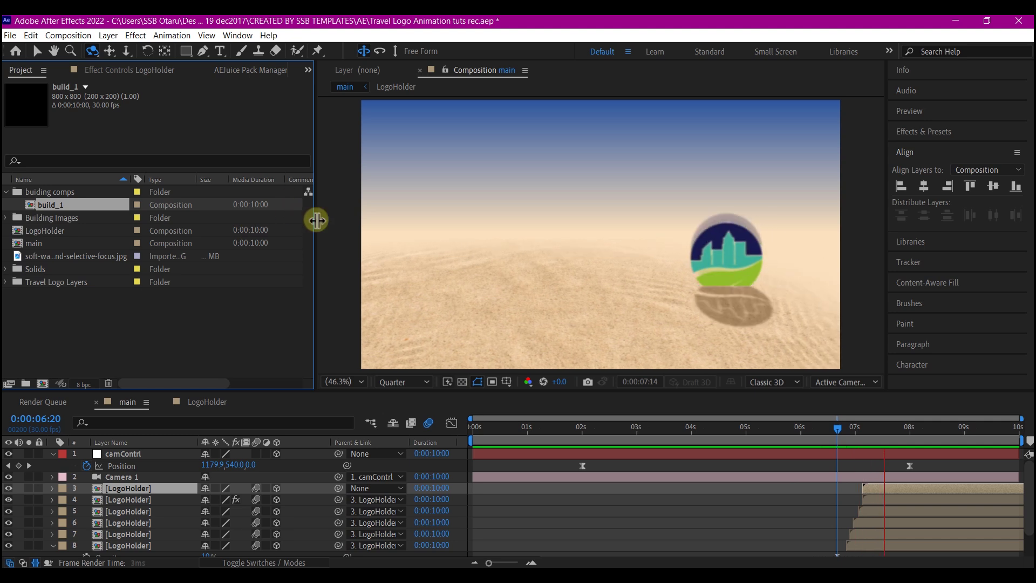
key(space)
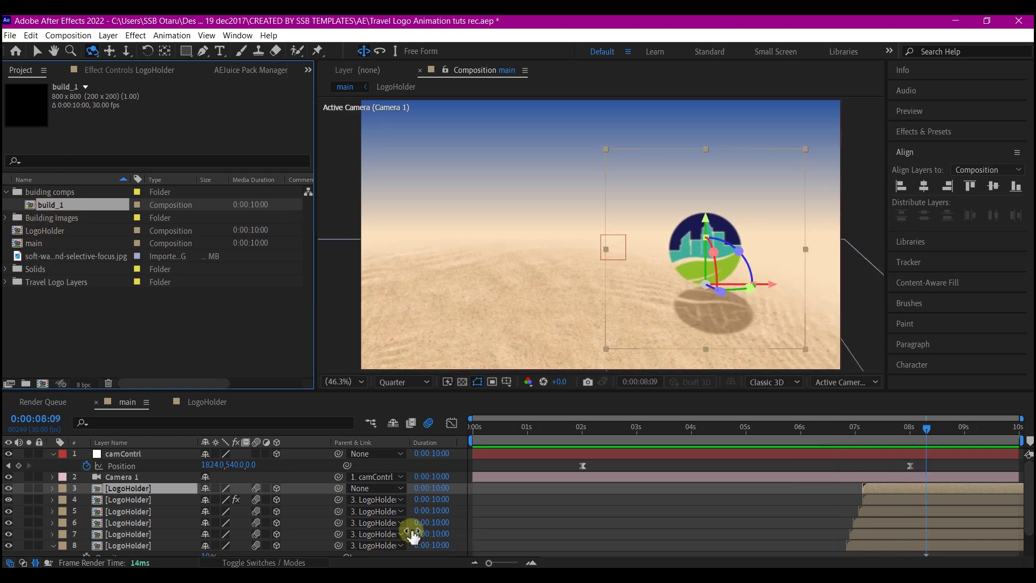
Step: Import all PNG images from the Buildings assets folder into the Building Images folder, leaving out buildings_1 (2).psd
mouse_move(296, 562)
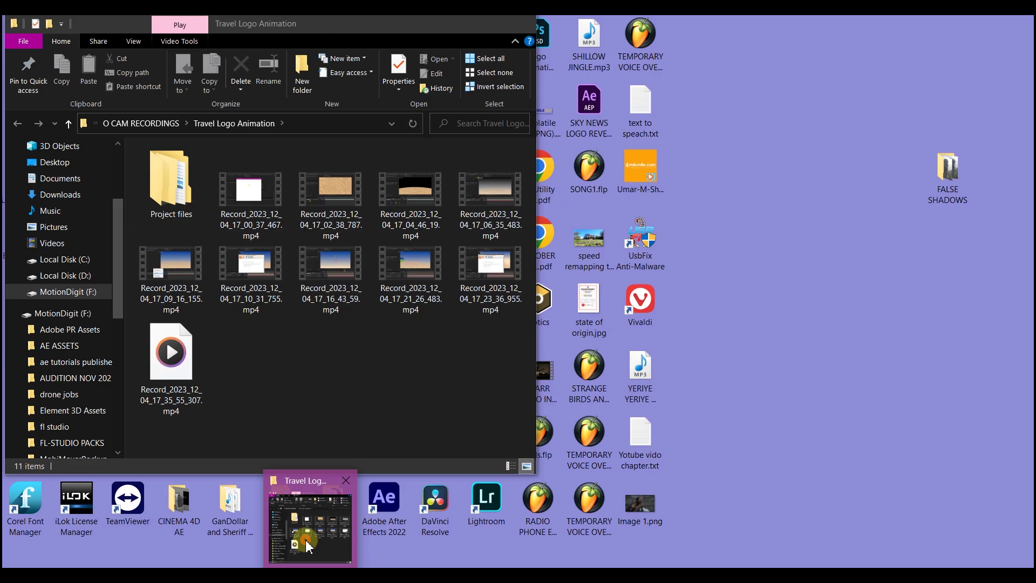
click(296, 534)
click(671, 252)
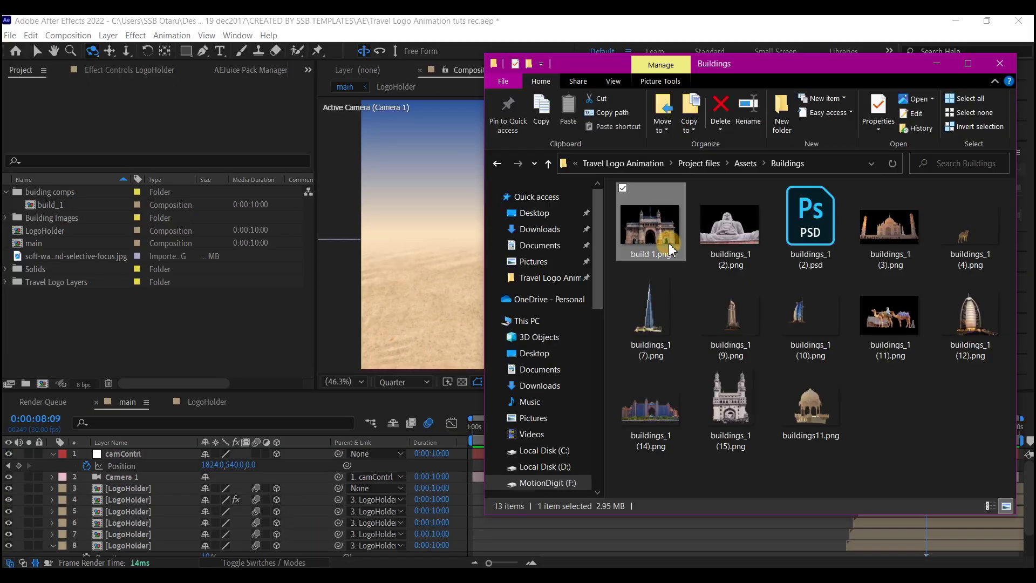
shift+click(817, 420)
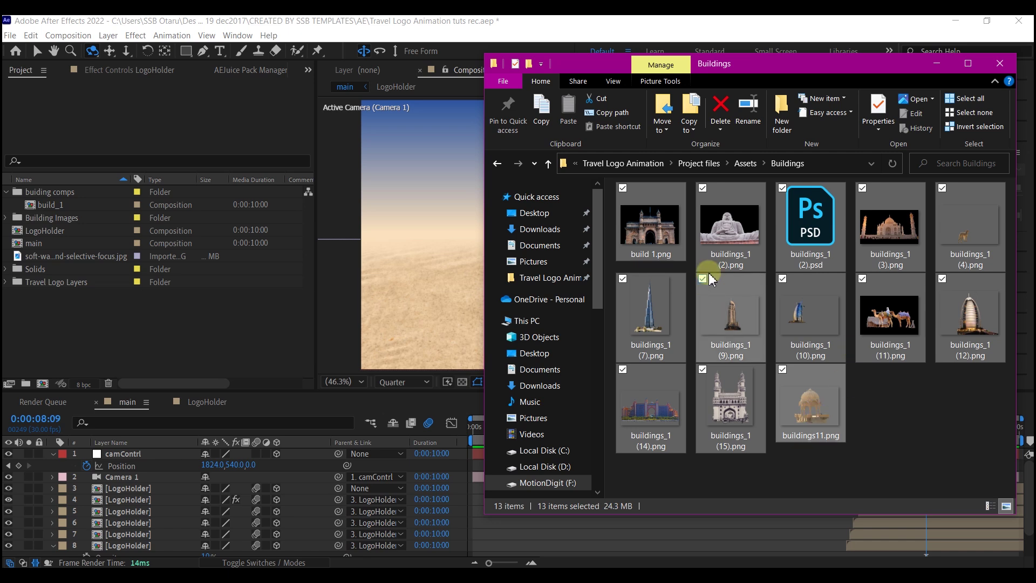
ctrl+click(809, 227)
drag(744, 223, 70, 221)
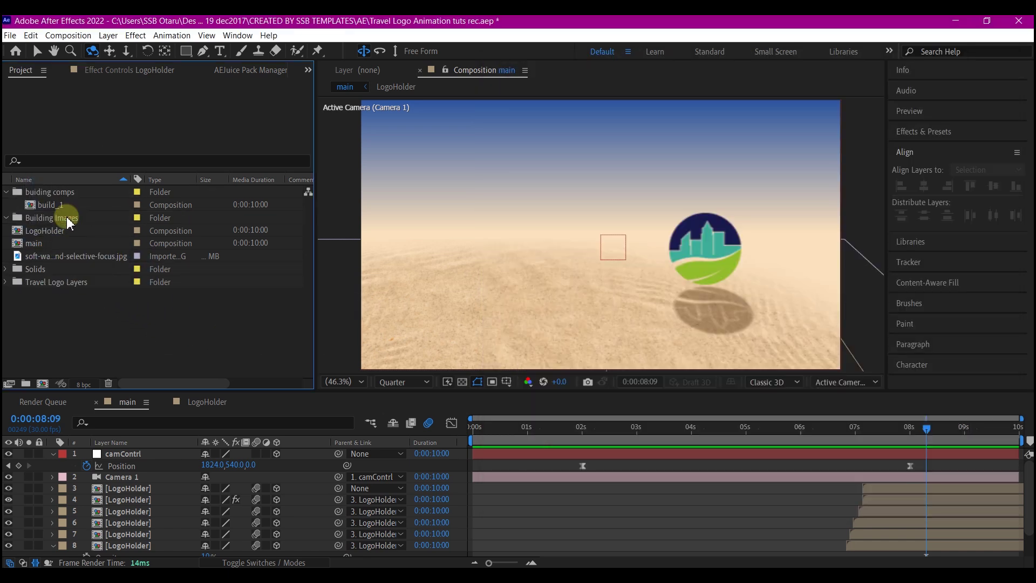
click(15, 280)
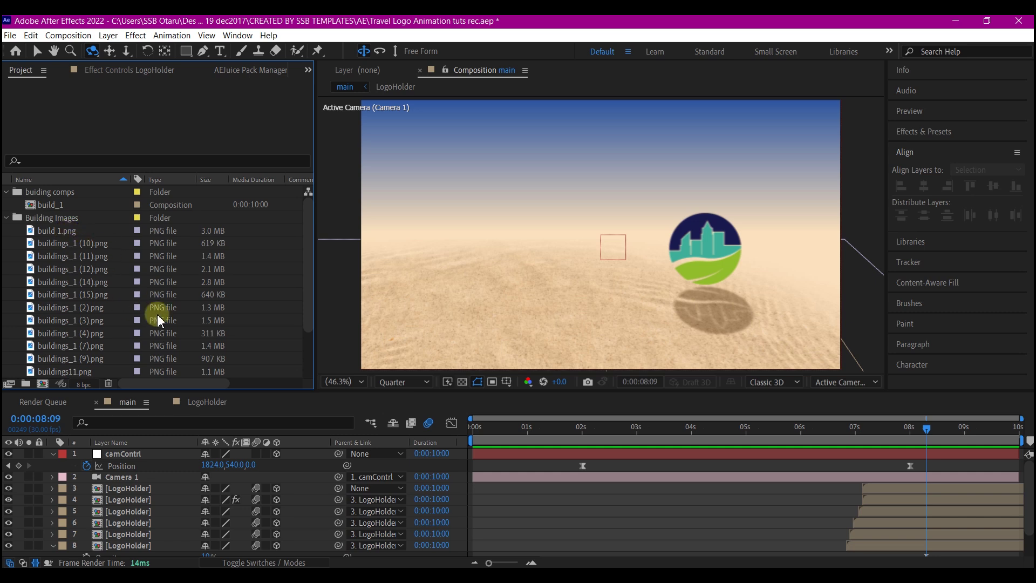
Step: Open the build_1 composition and move the current time to 0:00:03:06
double_click(46, 207)
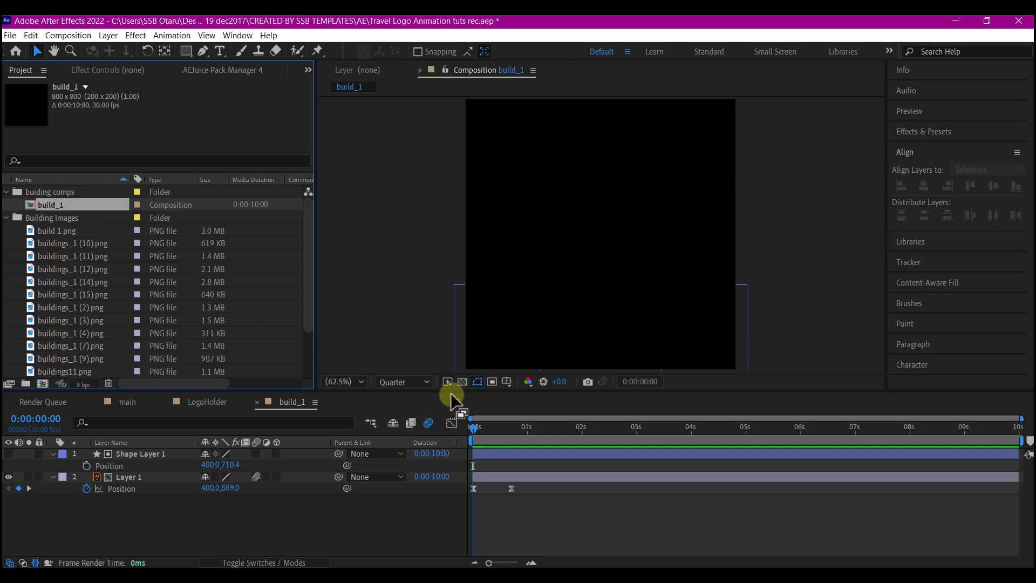
click(606, 429)
drag(608, 433, 648, 429)
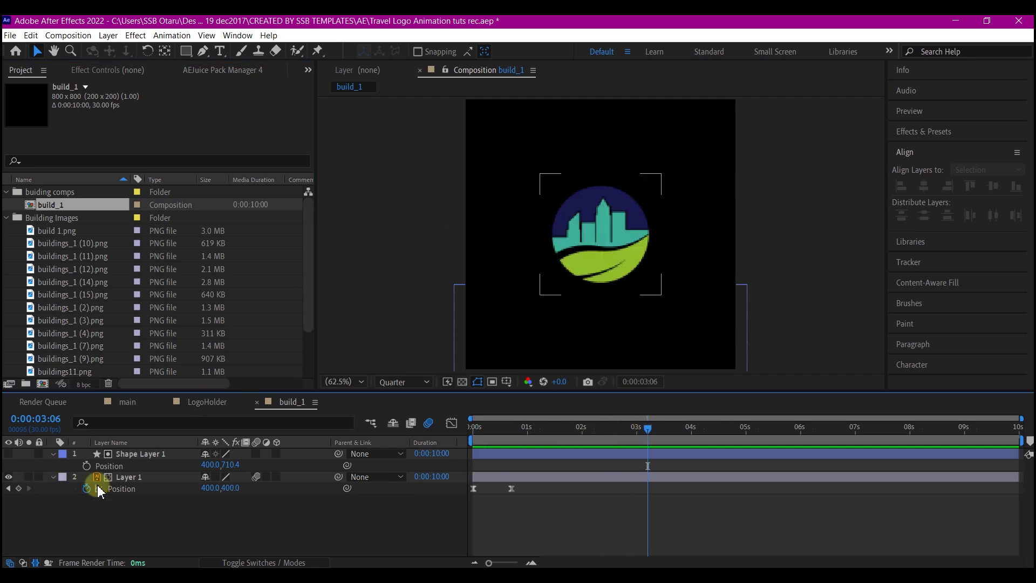
Step: Replace Layer 1 in the build_1 composition with build 1.png and set its scale to 23%
click(142, 477)
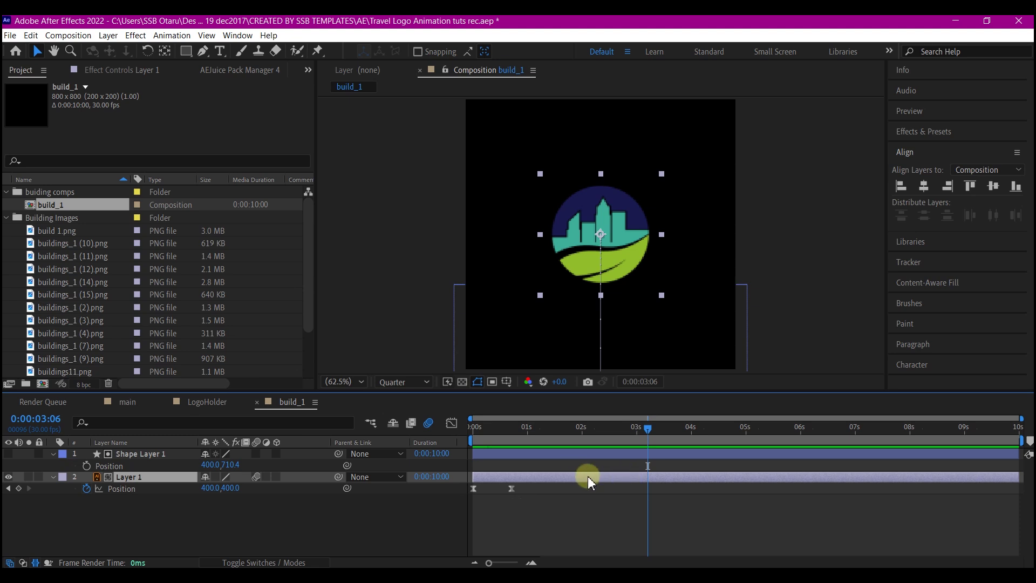
click(57, 232)
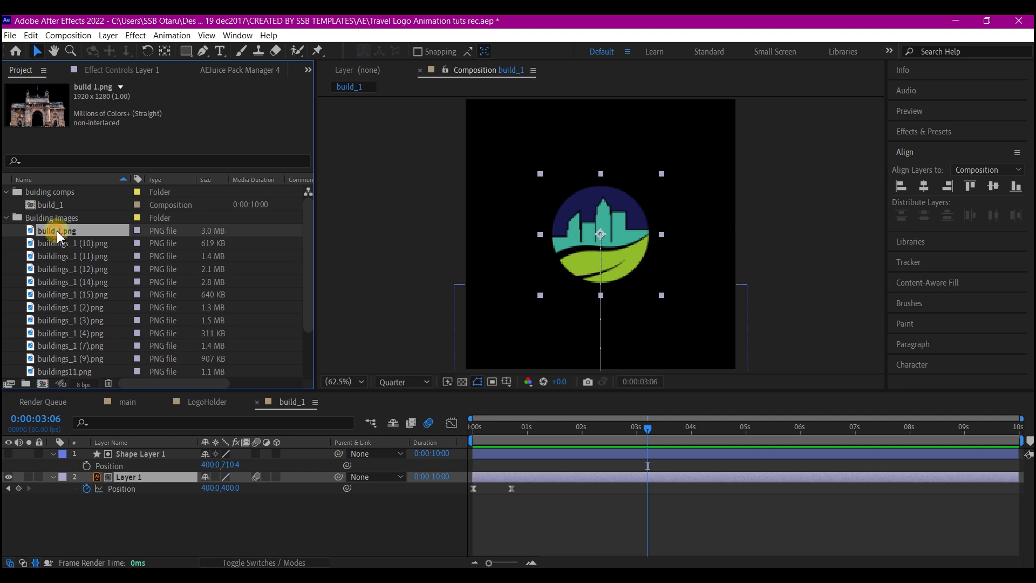
drag(57, 234, 155, 480)
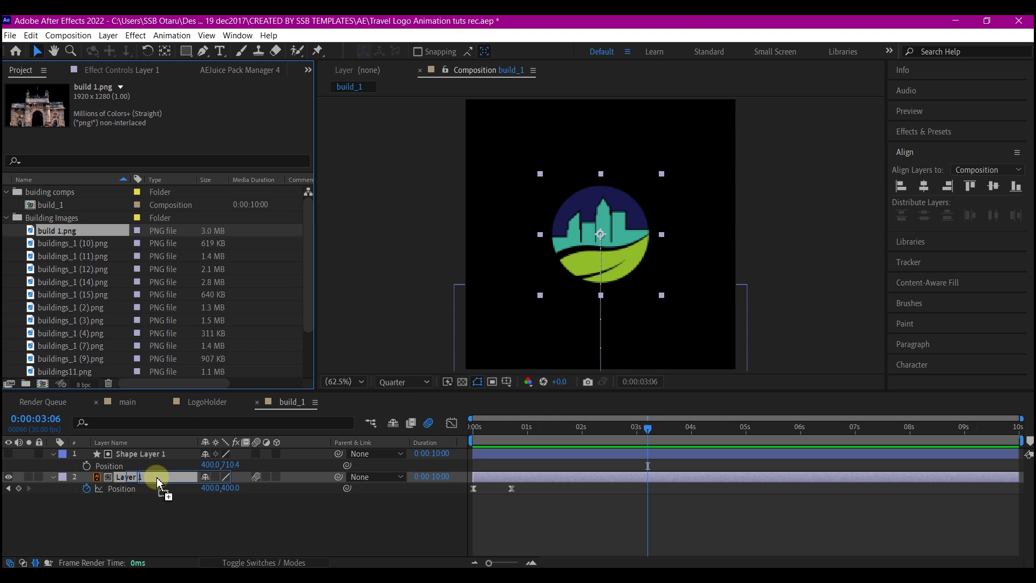
drag(159, 482, 160, 483)
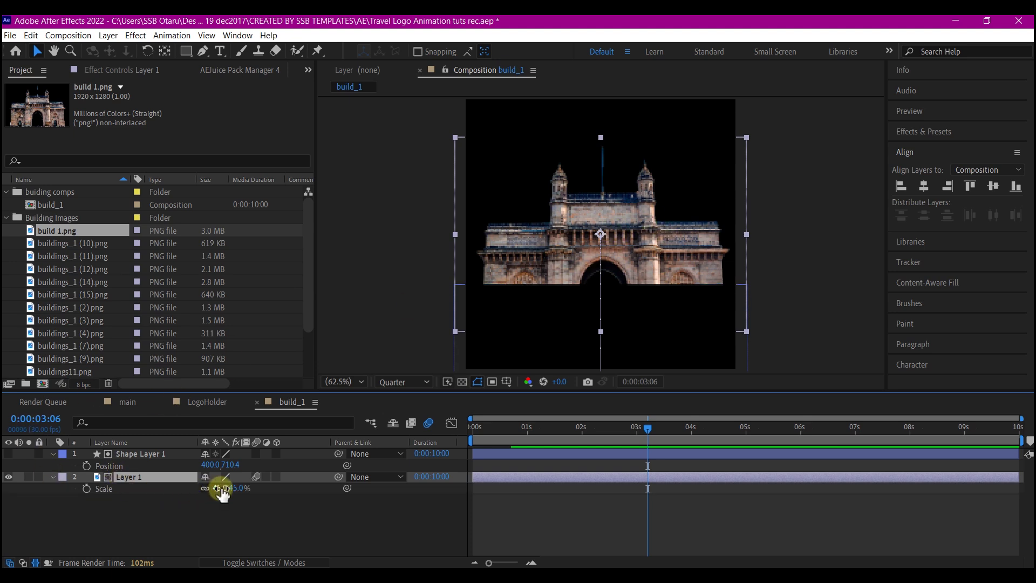
drag(221, 488, 210, 488)
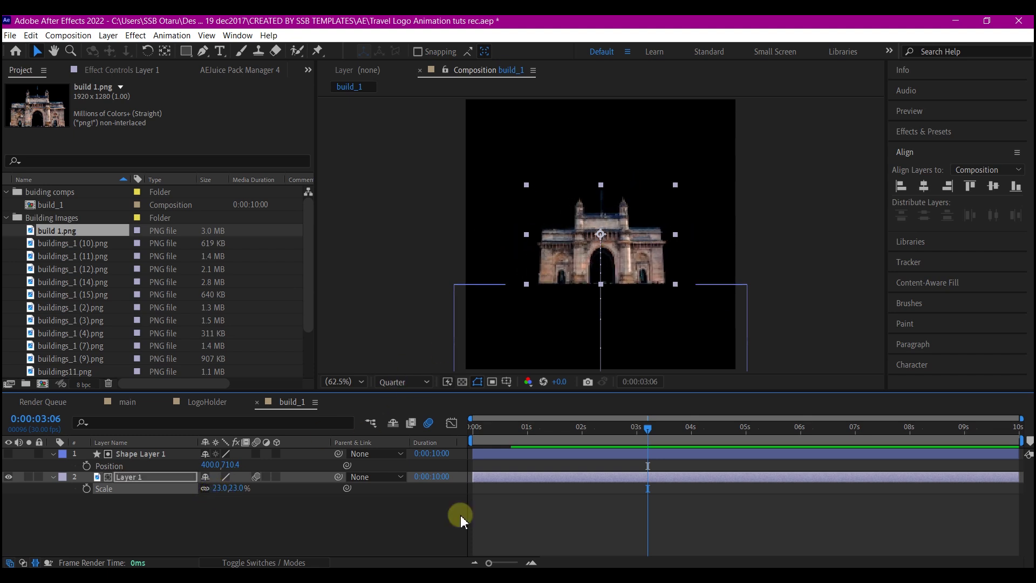
drag(486, 425, 522, 448)
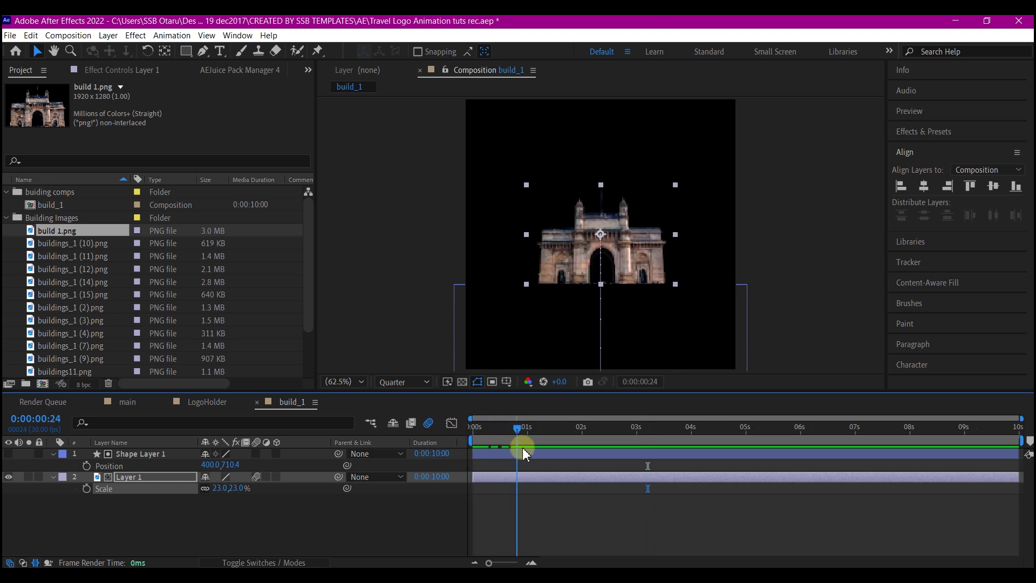
Step: Duplicate the six LogoHolder layers in the main composition, keeping the copies grouped together beneath the originals
click(122, 409)
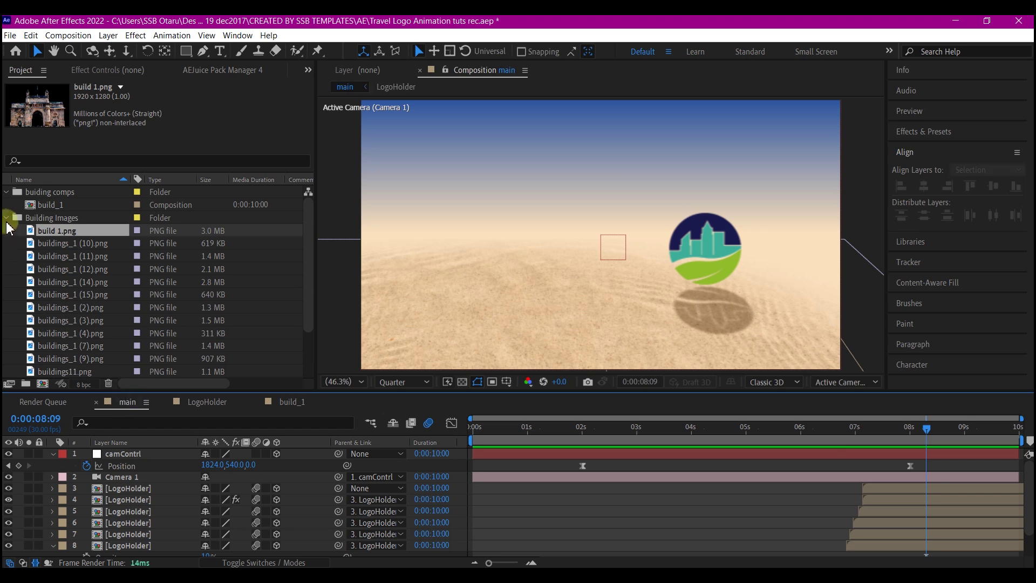
click(886, 491)
scroll(882, 524, down, 1)
key(ctrl+s)
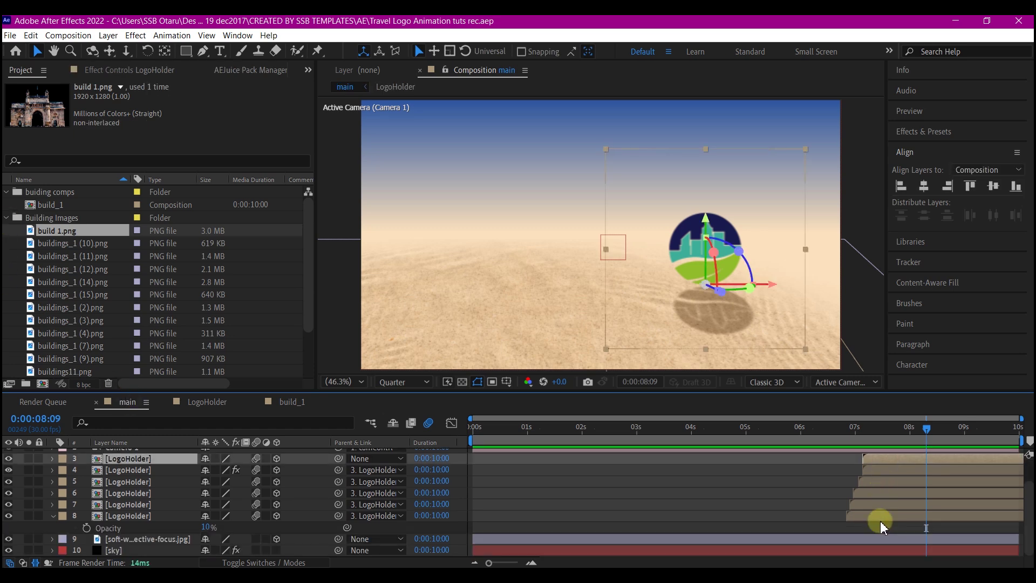
shift+click(891, 518)
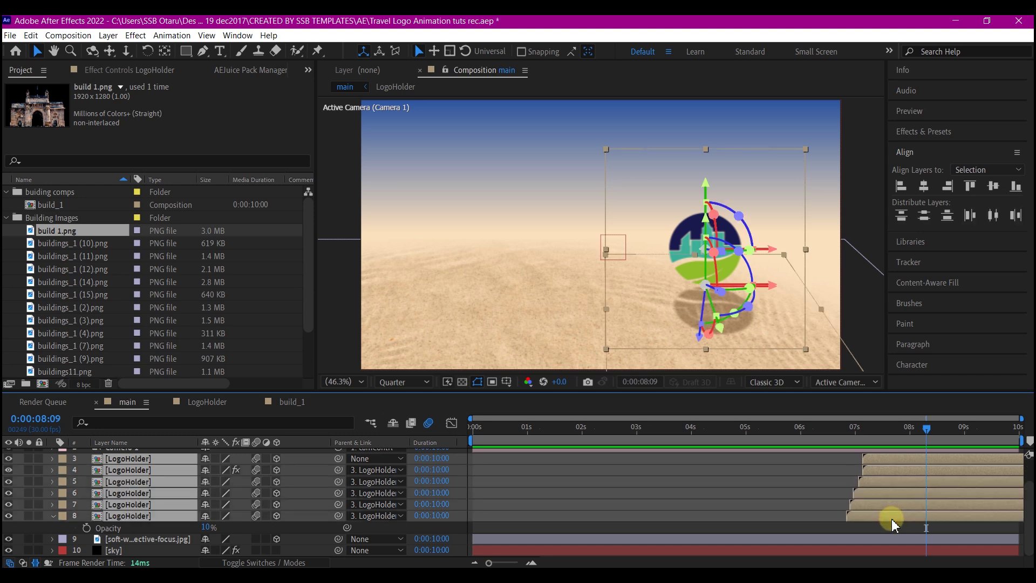
key(ctrl+d)
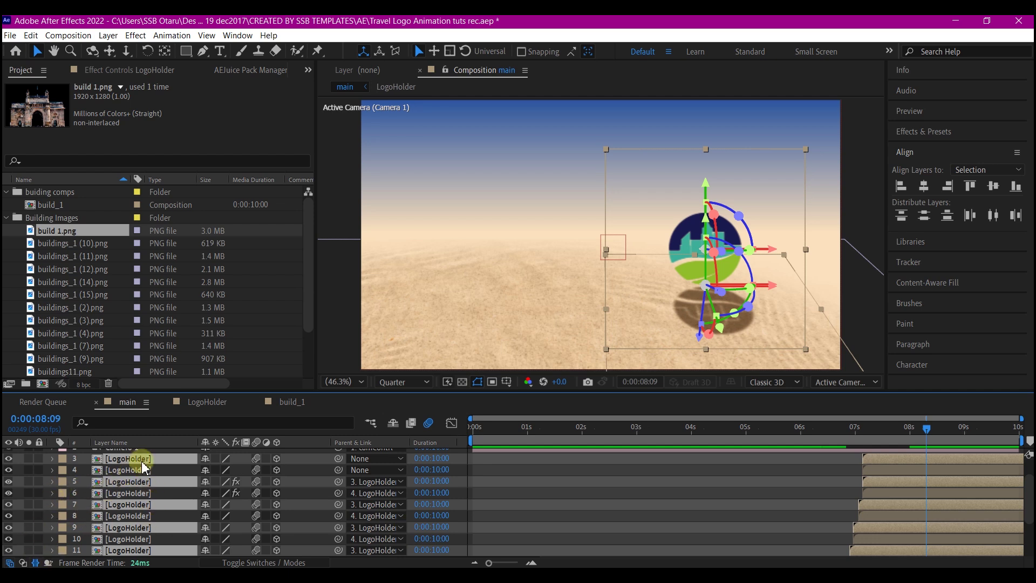
drag(143, 467, 156, 531)
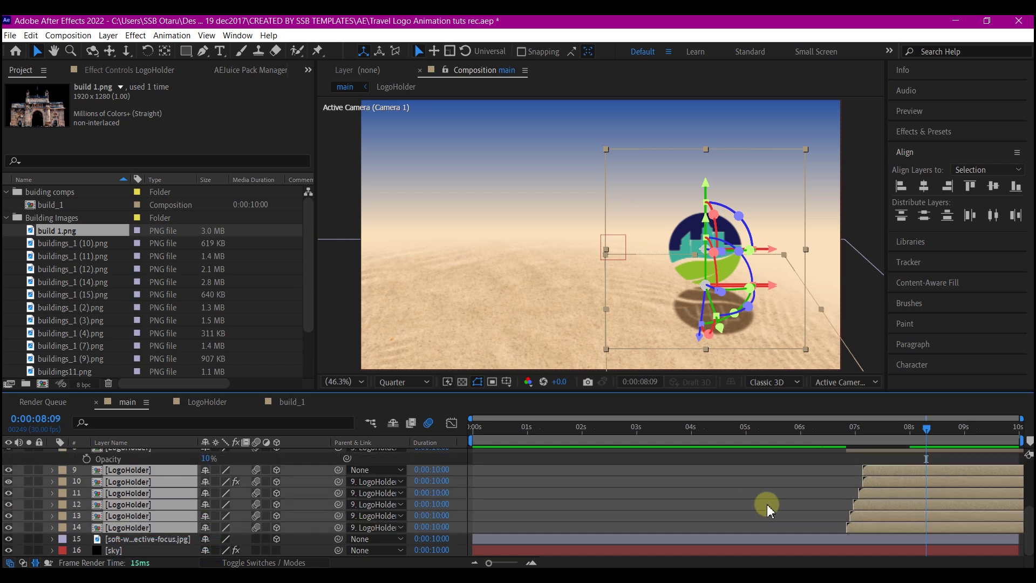
Step: Label the copied LogoHolder layers Fuchsia and shift them earlier so their parent layer starts at about 6 seconds
click(61, 486)
click(81, 441)
scroll(851, 504, up, 1)
drag(916, 504, 851, 513)
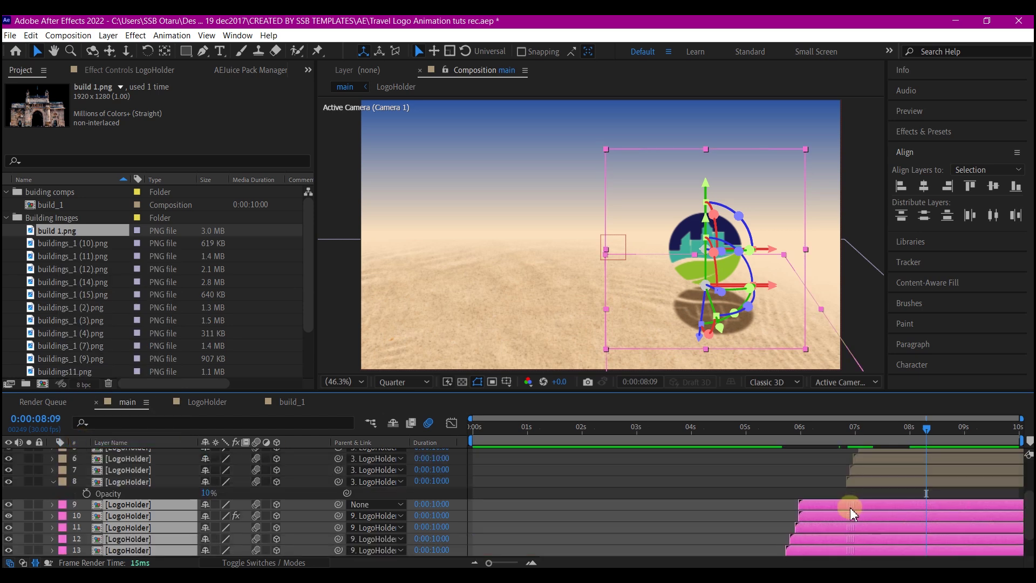
Step: At 0:00:07:07, move the fuchsia group's parent LogoHolder layer along the X axis to the left of the original logo
click(799, 427)
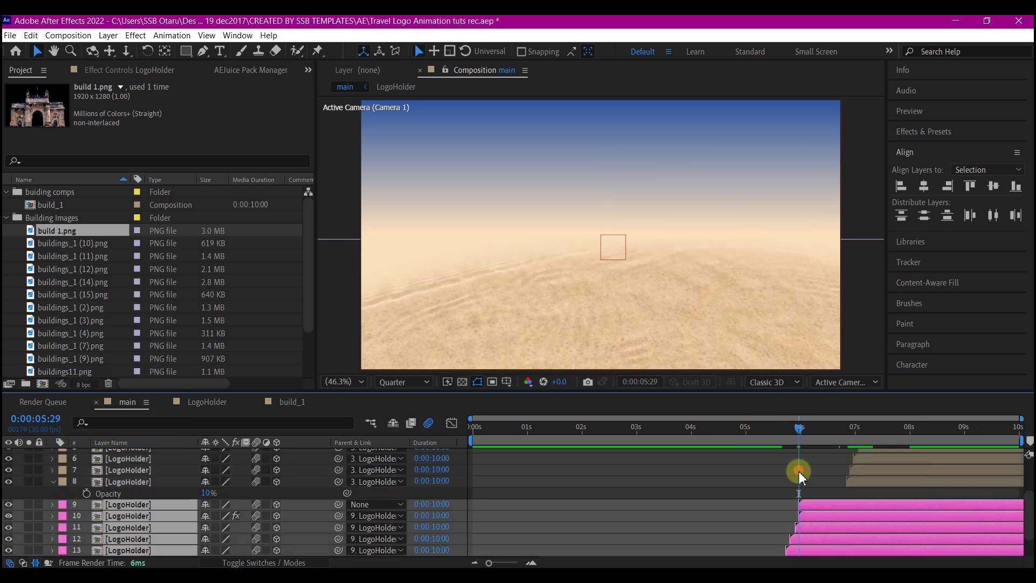
click(820, 498)
click(828, 502)
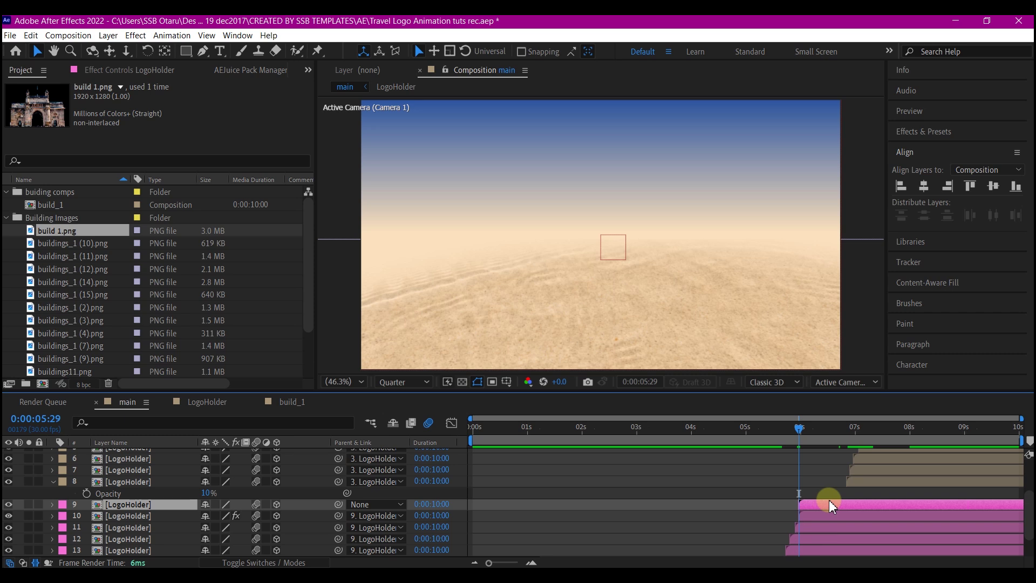
click(812, 432)
drag(821, 436, 849, 435)
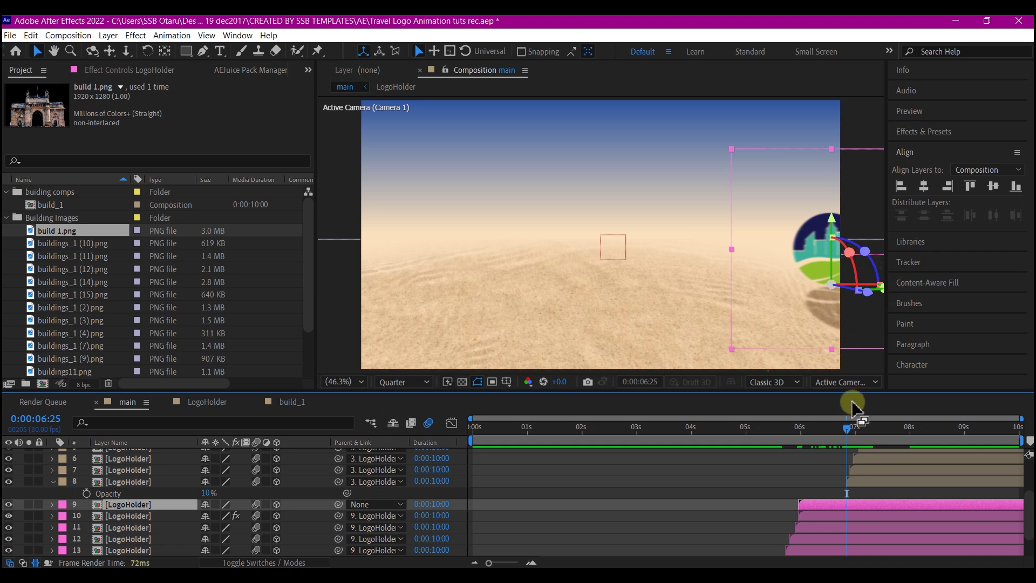
drag(849, 436, 870, 438)
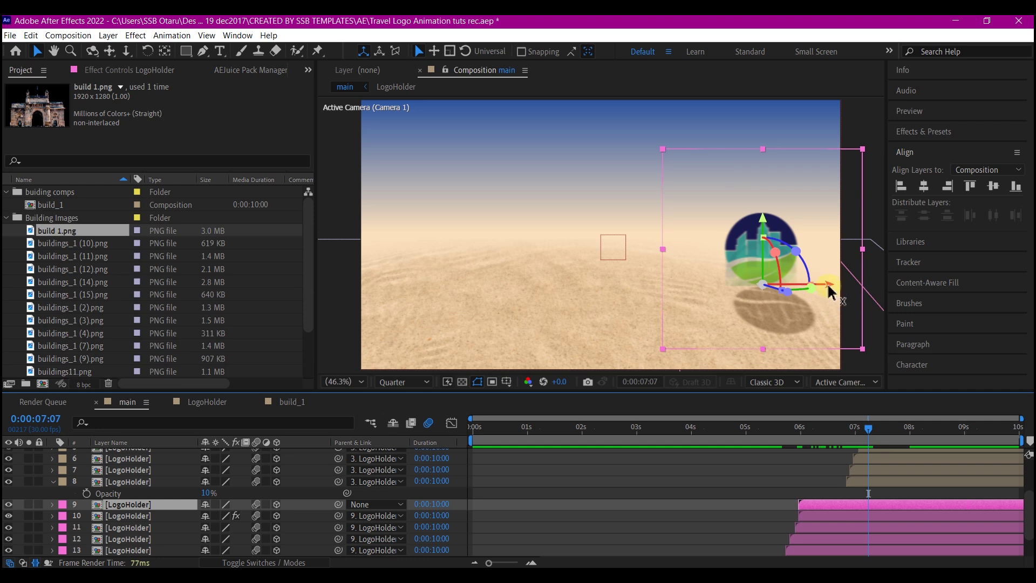
drag(829, 291, 698, 305)
Step: Duplicate the six fuchsia LogoHolder layers and group the copies together above them
scroll(824, 524, down, 3)
shift+click(818, 530)
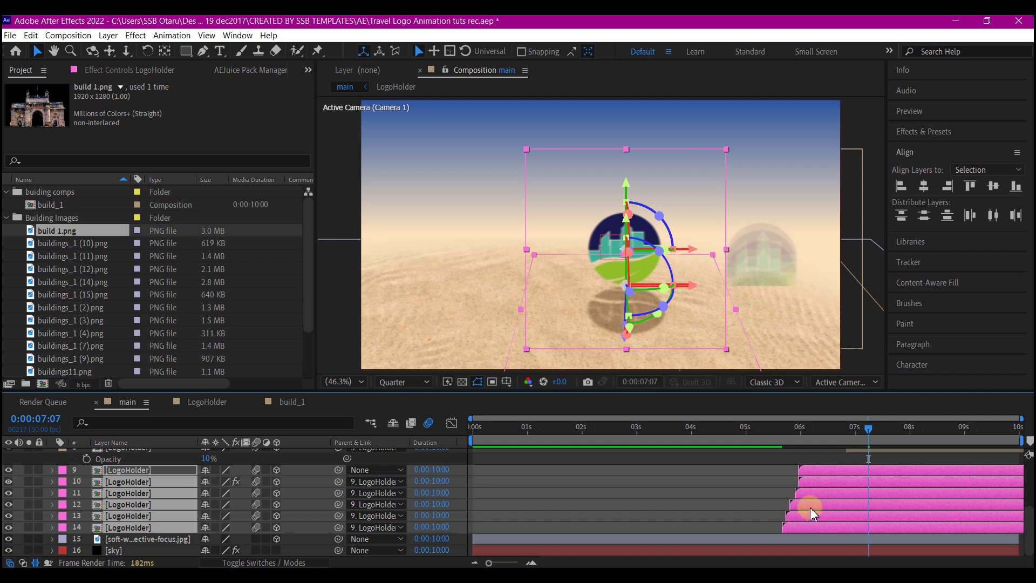
key(ctrl+d)
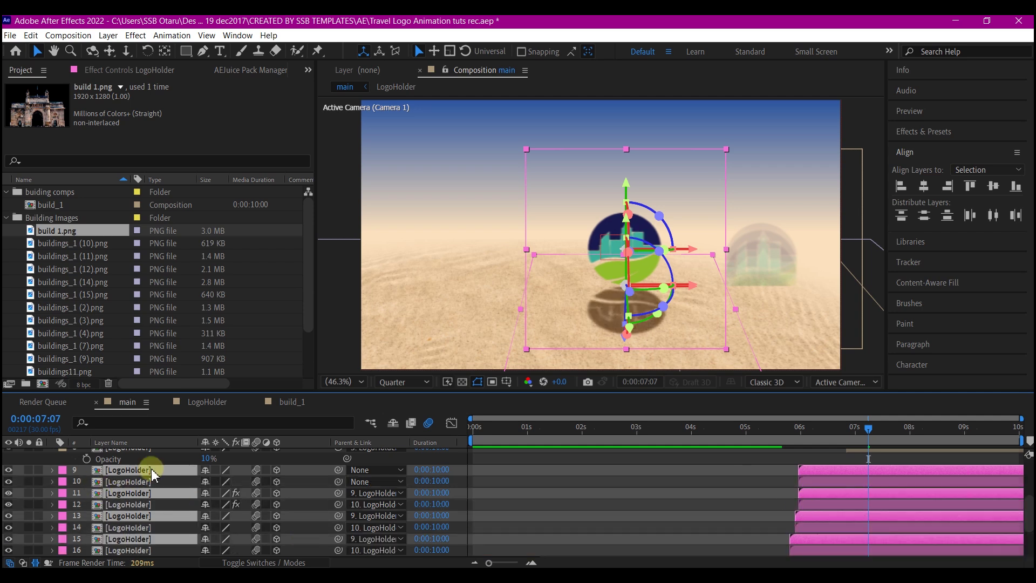
drag(153, 475, 144, 468)
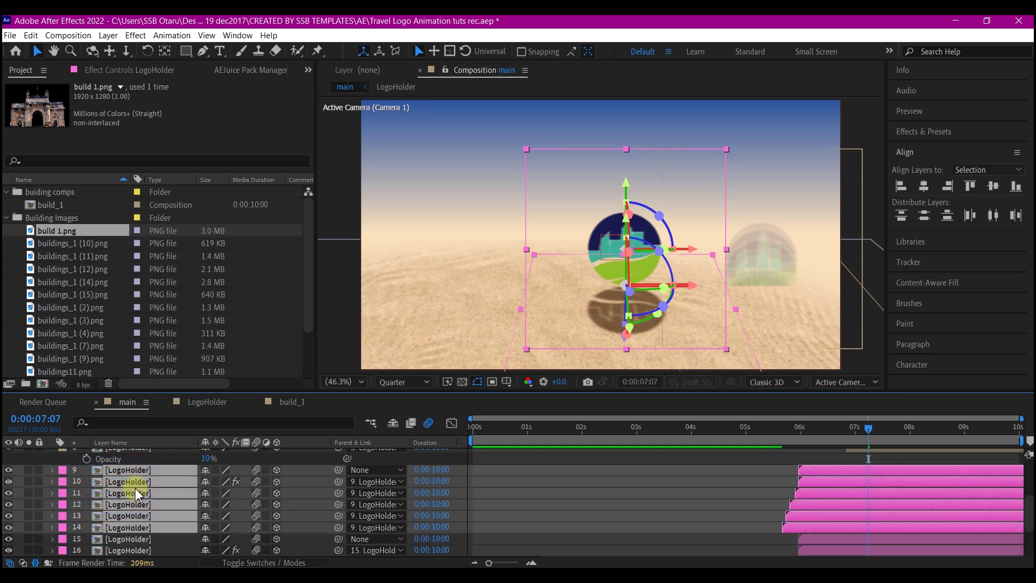
Step: Label the new LogoHolder copies Brown and shift them earlier so their parent starts at about 5.4 seconds
click(54, 474)
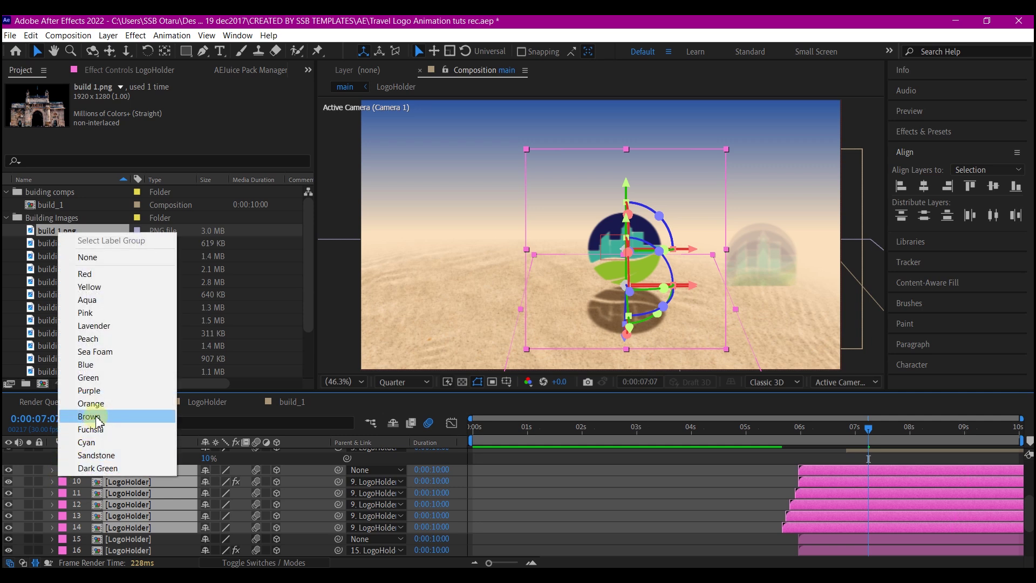
click(89, 416)
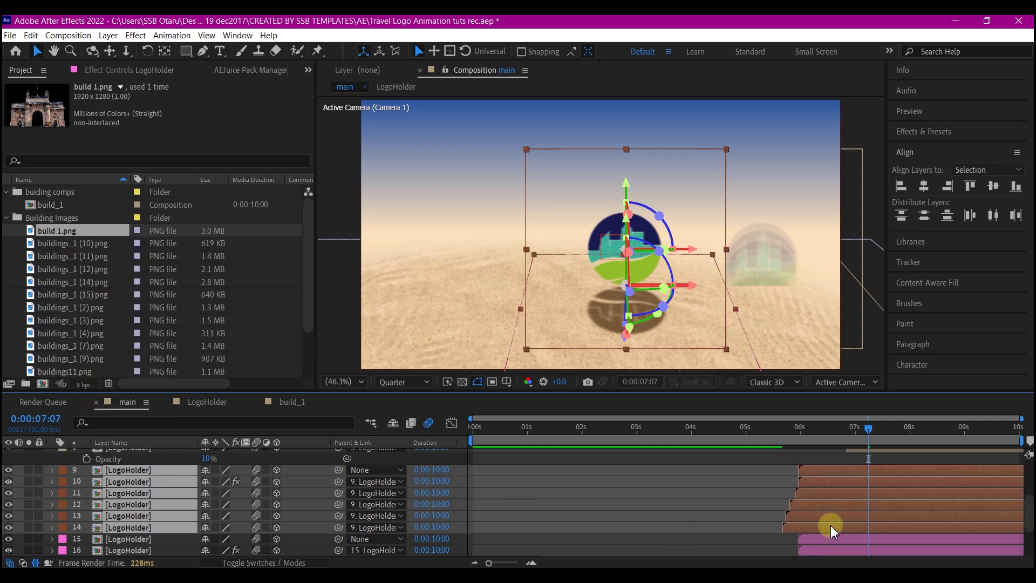
drag(833, 531, 801, 534)
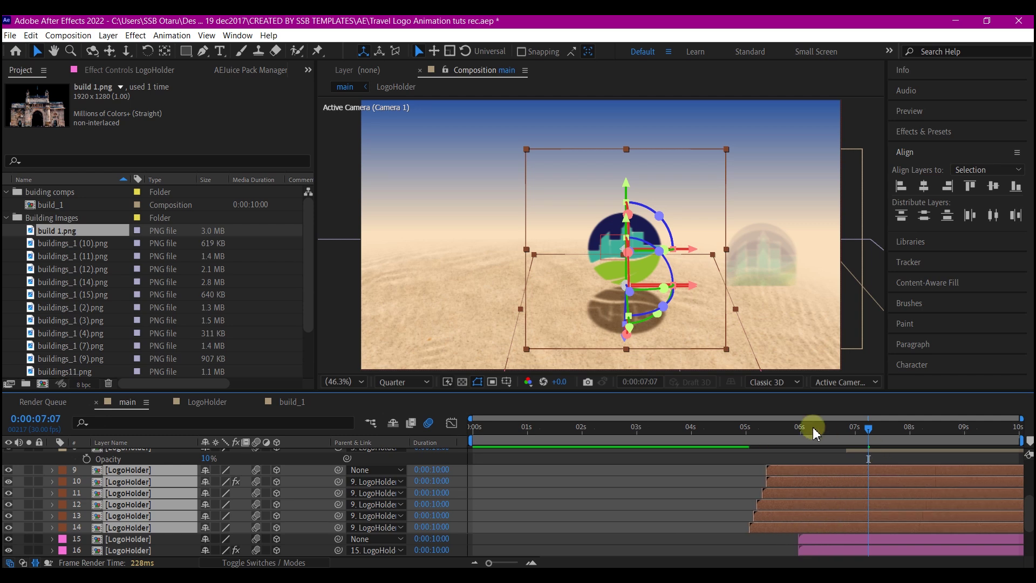
Step: Reposition the brown and fuchsia logos along X into an evenly spaced row at 0:00:09:12, with the brown parent at X 1710
click(693, 533)
click(792, 467)
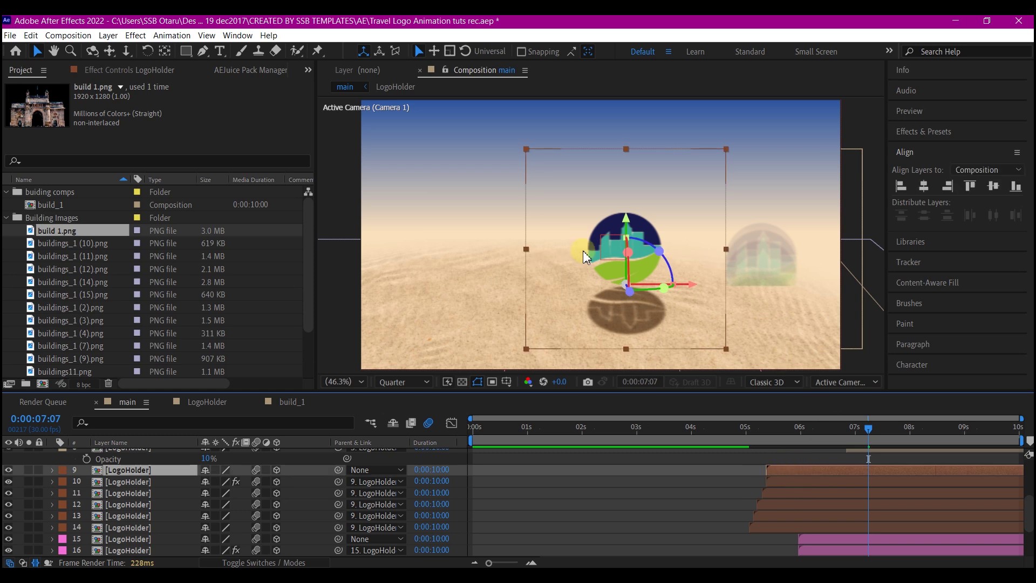
drag(694, 288, 592, 295)
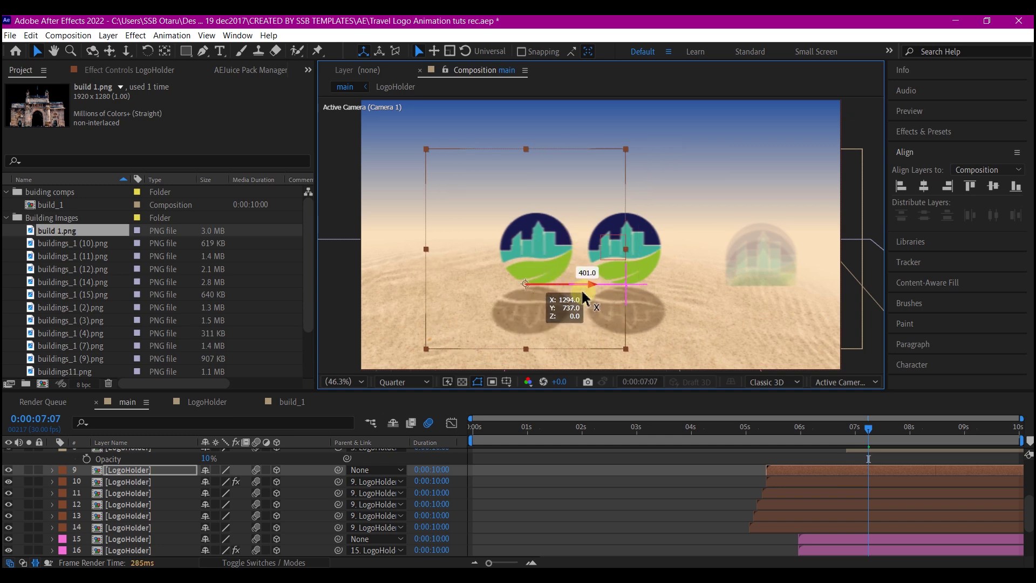
drag(728, 428, 987, 435)
click(603, 292)
drag(602, 290, 465, 300)
click(629, 272)
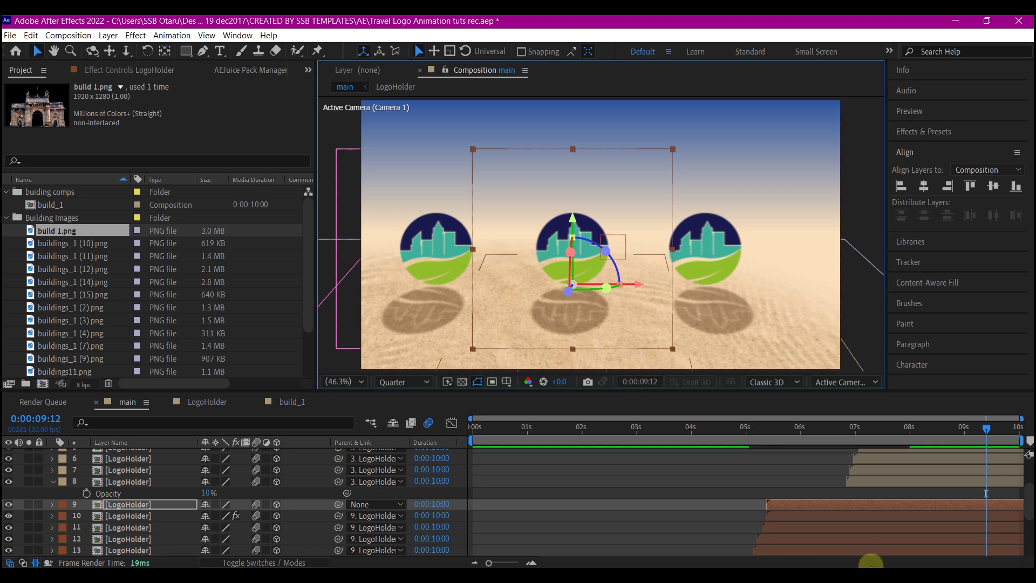
Step: Stretch the original logo's shadow layer lengthwise toward the camera and narrow its width slightly
scroll(838, 511, up, 3)
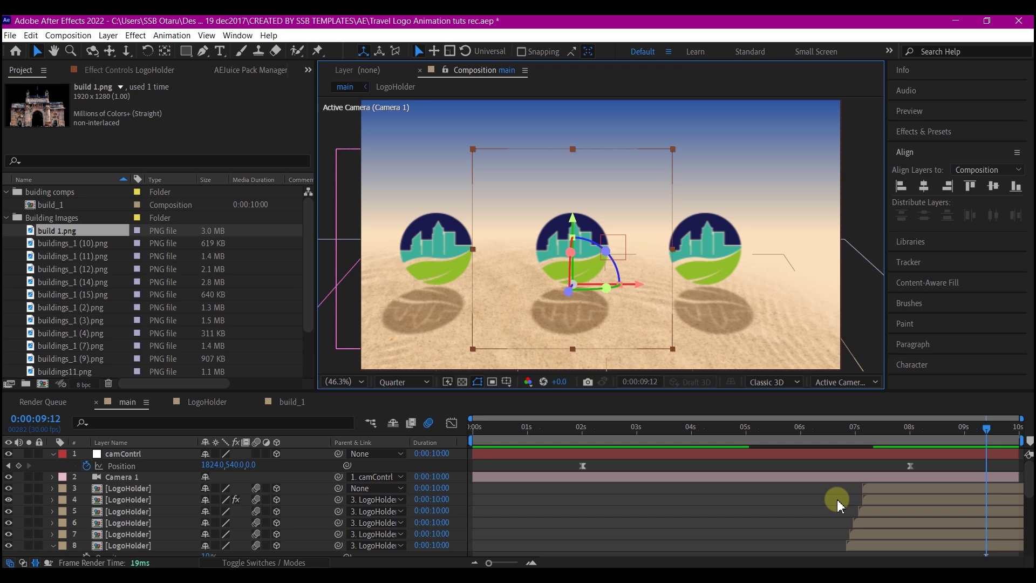
scroll(875, 491, down, 2)
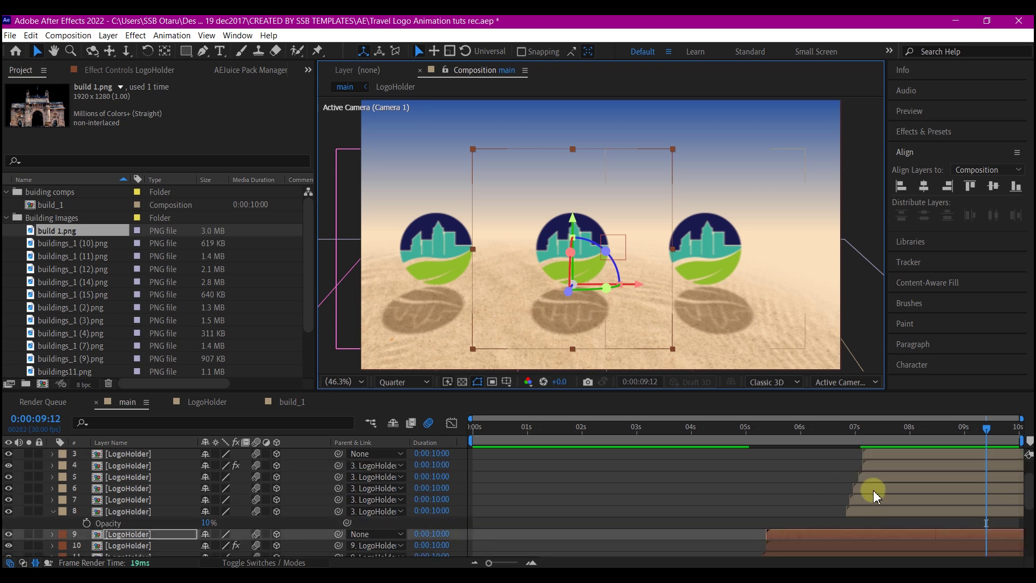
scroll(889, 478, up, 2)
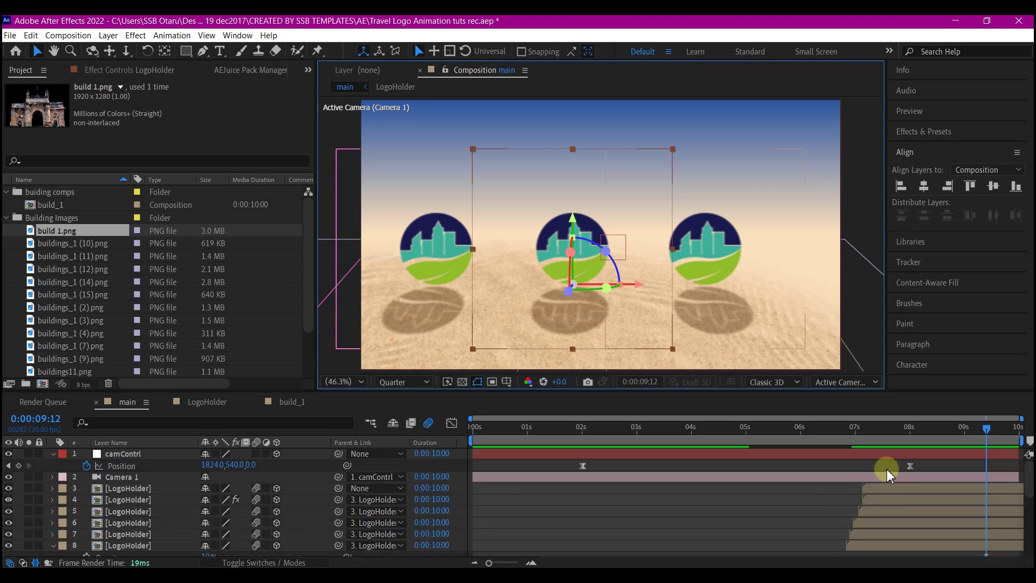
click(896, 501)
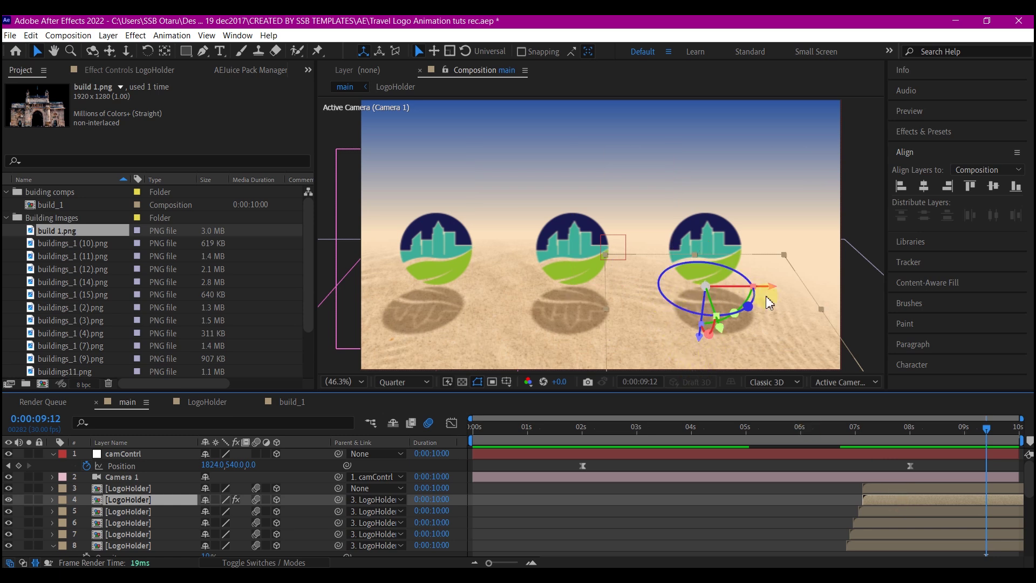
key(comma)
key(comma)
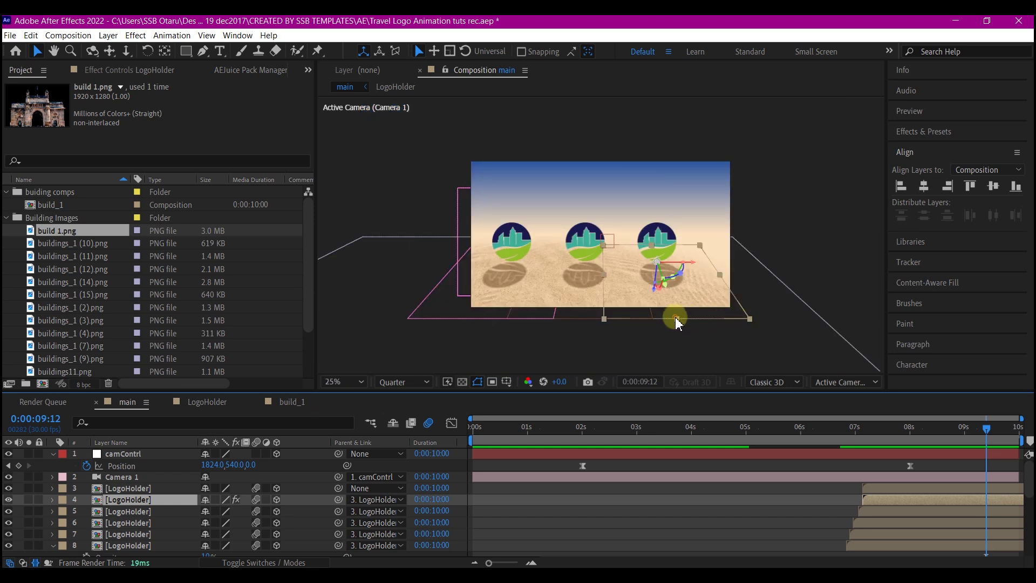
drag(675, 320, 686, 348)
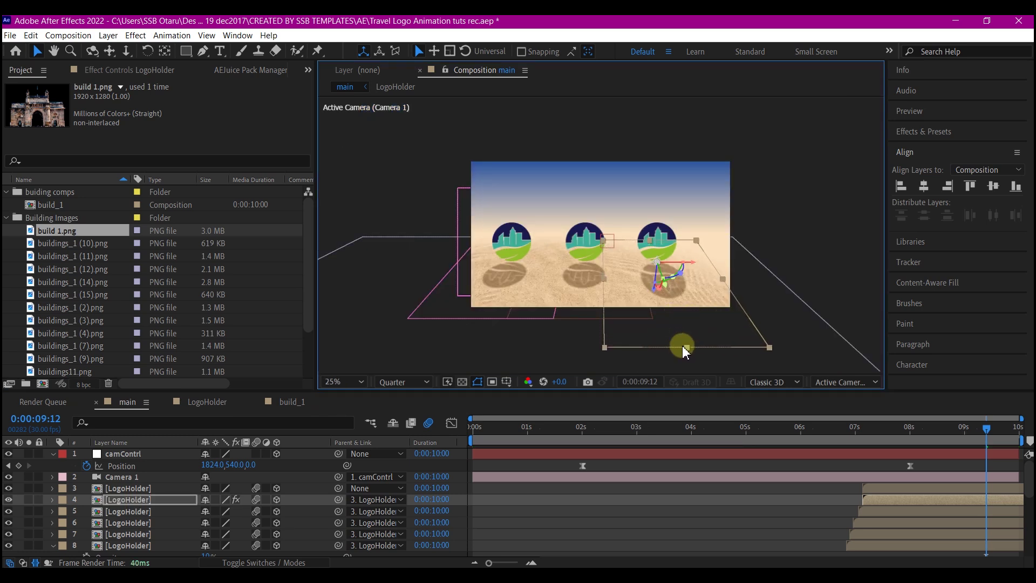
drag(725, 281, 719, 284)
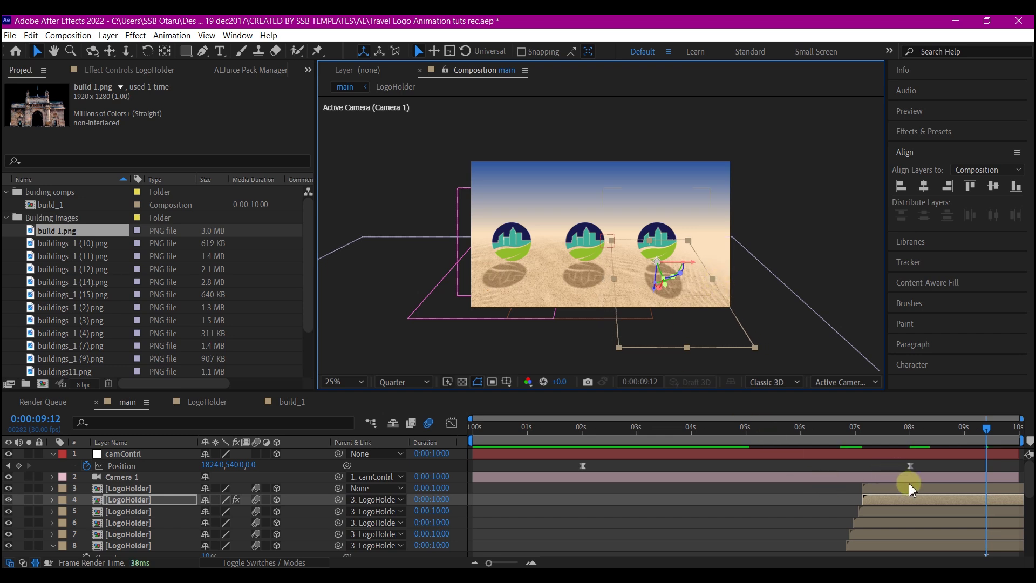
Step: Stretch the shadow layers of the brown and fuchsia logos lengthwise in the same way
scroll(890, 485, down, 3)
click(844, 501)
click(749, 485)
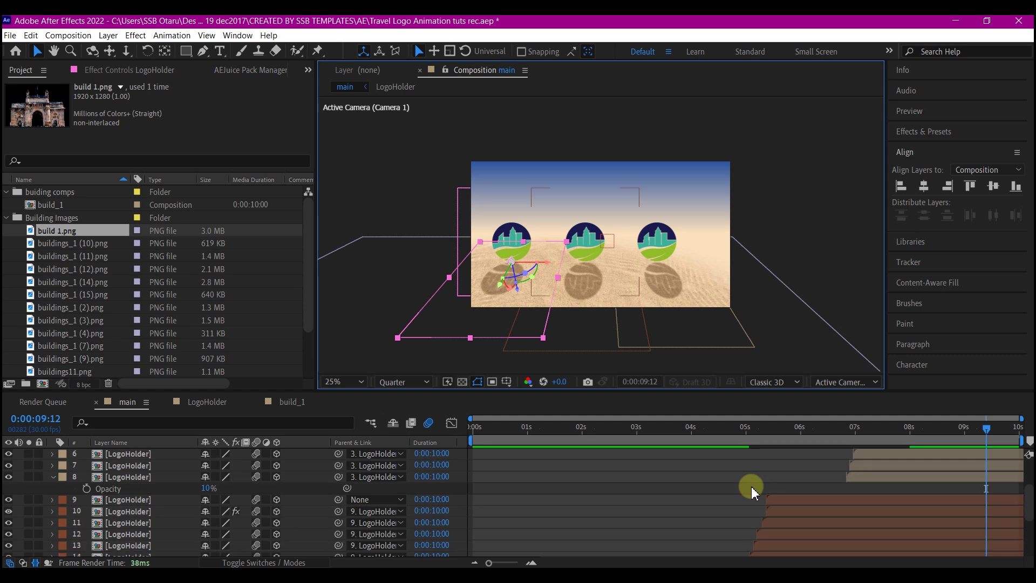
Step: Set the Z position of the brown LogoHolder parent to 300
click(848, 512)
click(855, 501)
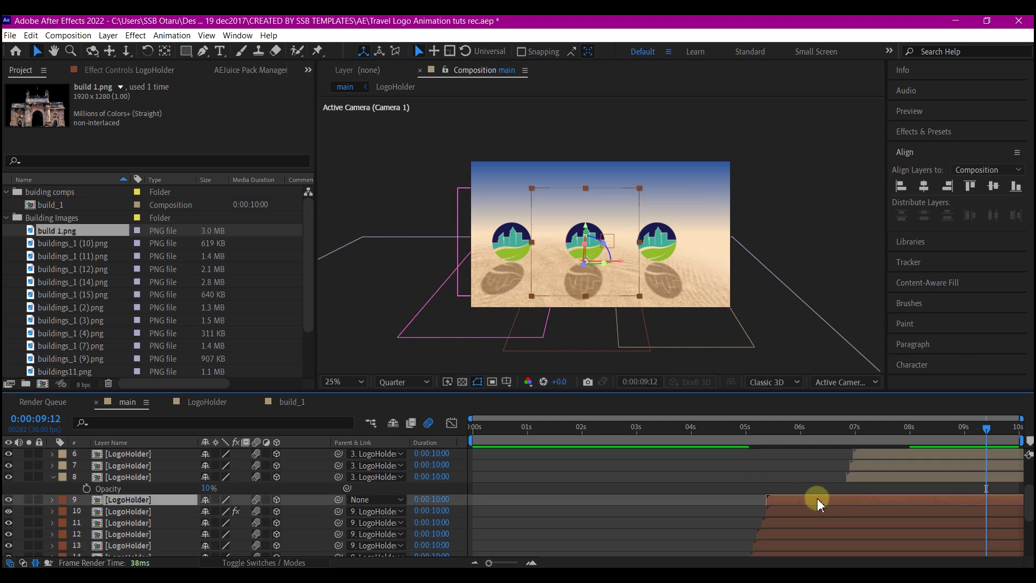
key(p)
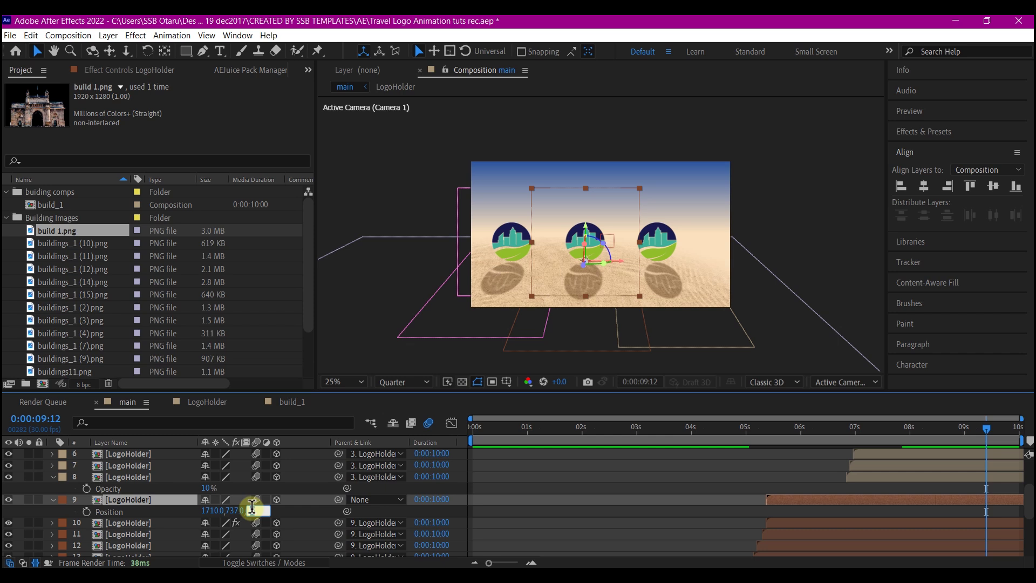
text(300)
key(Return)
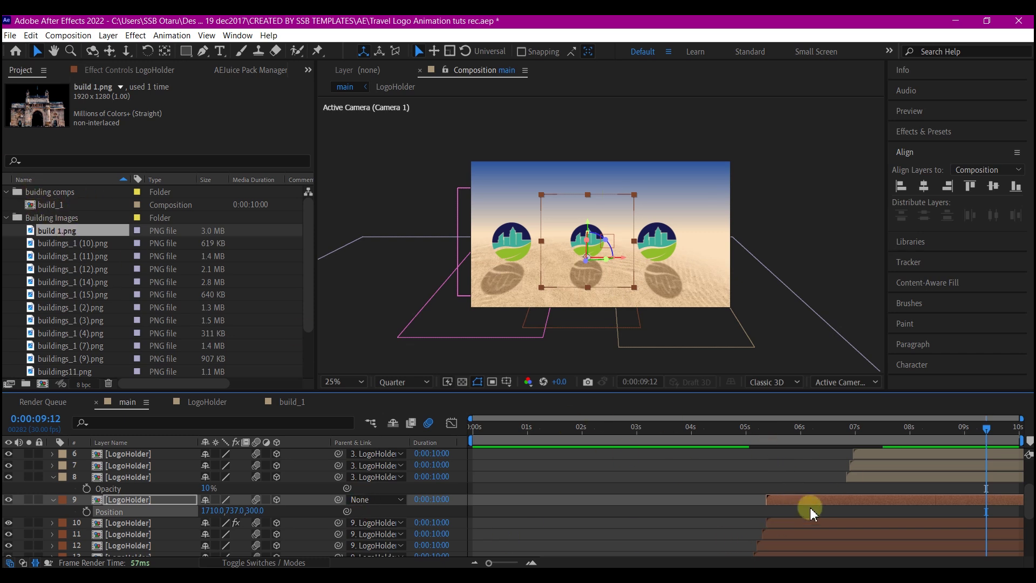
Step: Fit the composition view and replace the brown parent LogoHolder layer with the build_1 comp
scroll(851, 497, down, 3)
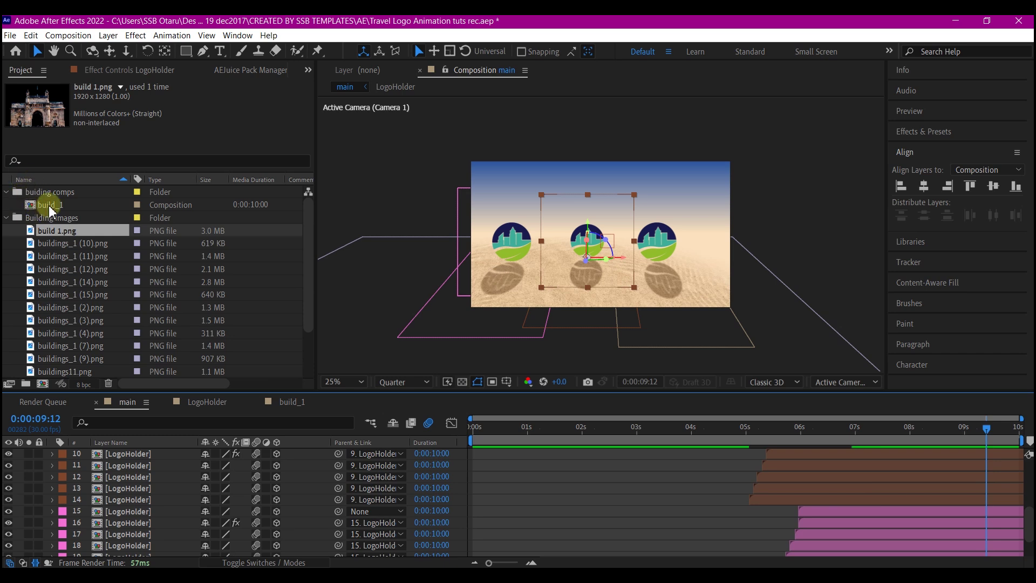
click(332, 383)
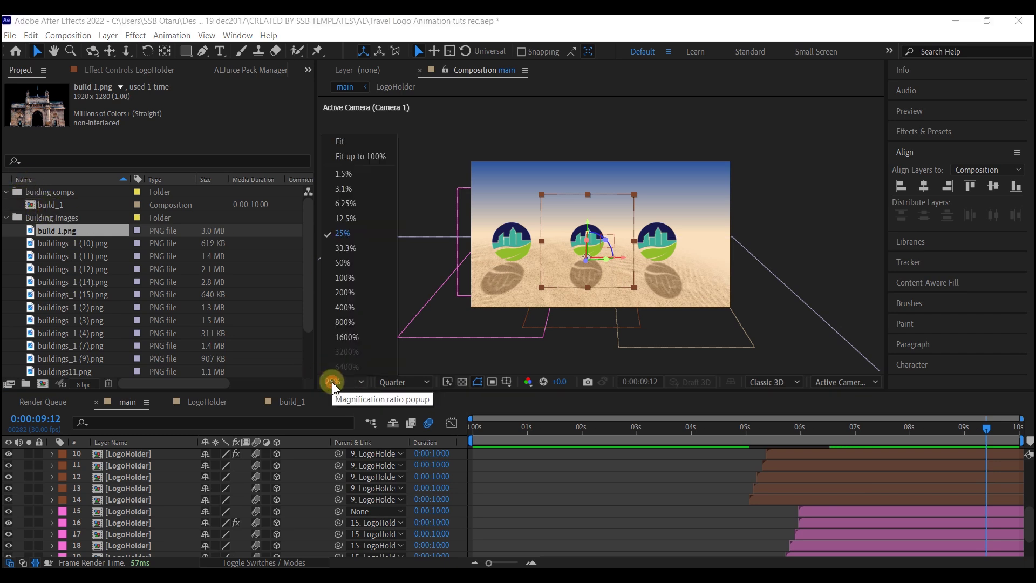
click(340, 141)
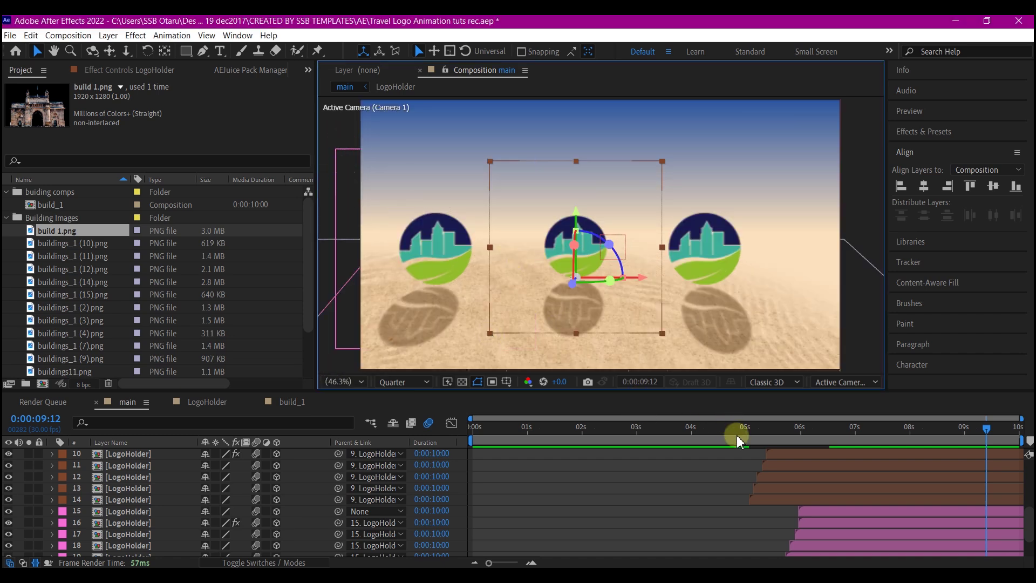
scroll(855, 519, up, 2)
scroll(853, 515, up, 2)
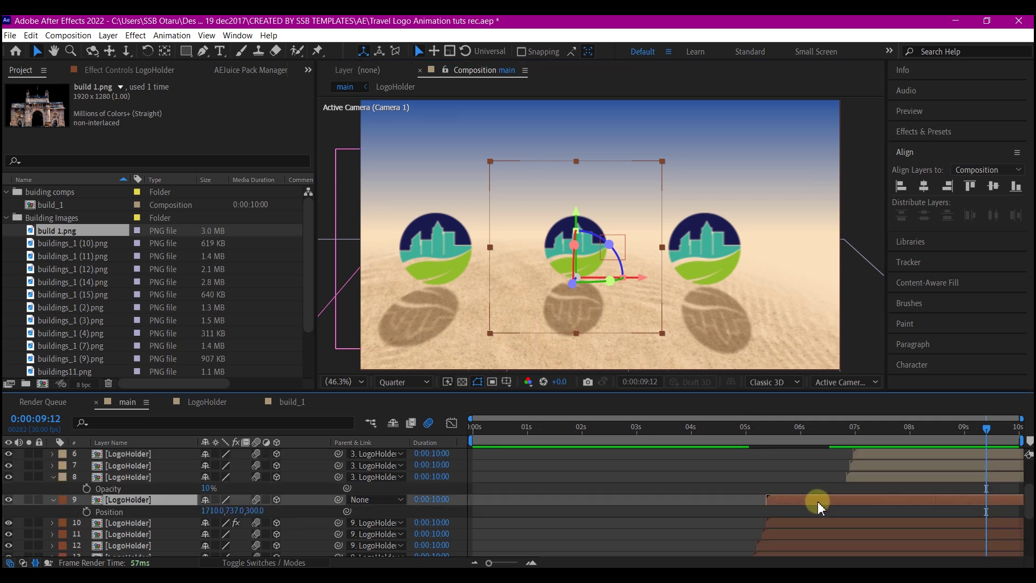
click(52, 205)
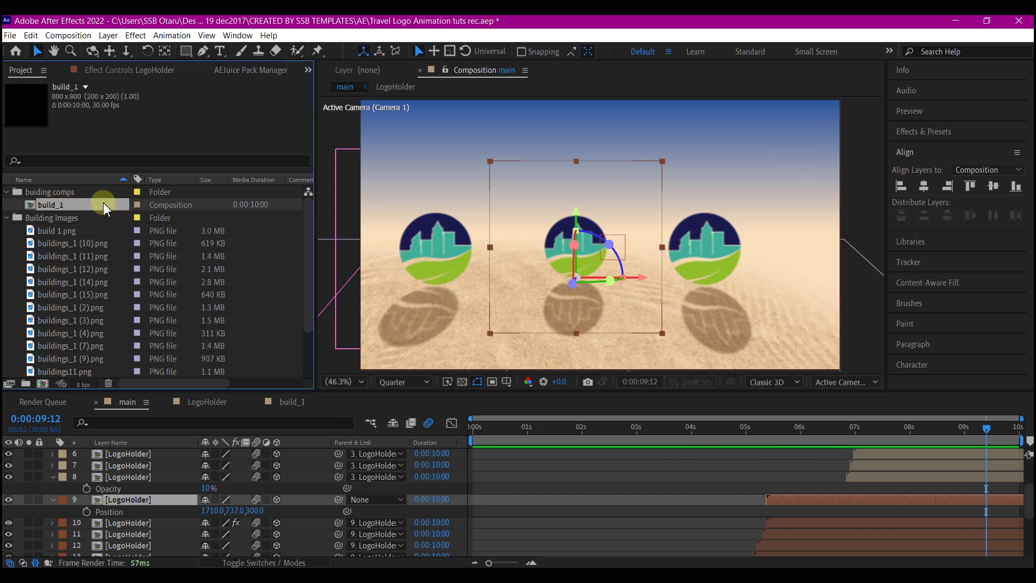
mouse_move(98, 208)
mouse_down()
mouse_move(597, 434)
mouse_move(783, 505)
mouse_move(799, 499)
mouse_up()
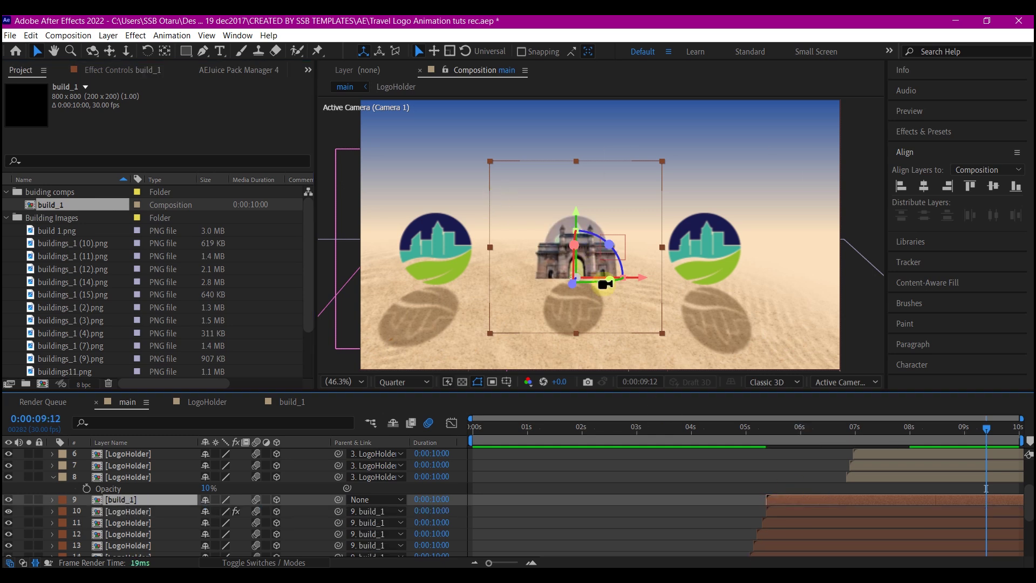
scroll(866, 512, down, 1)
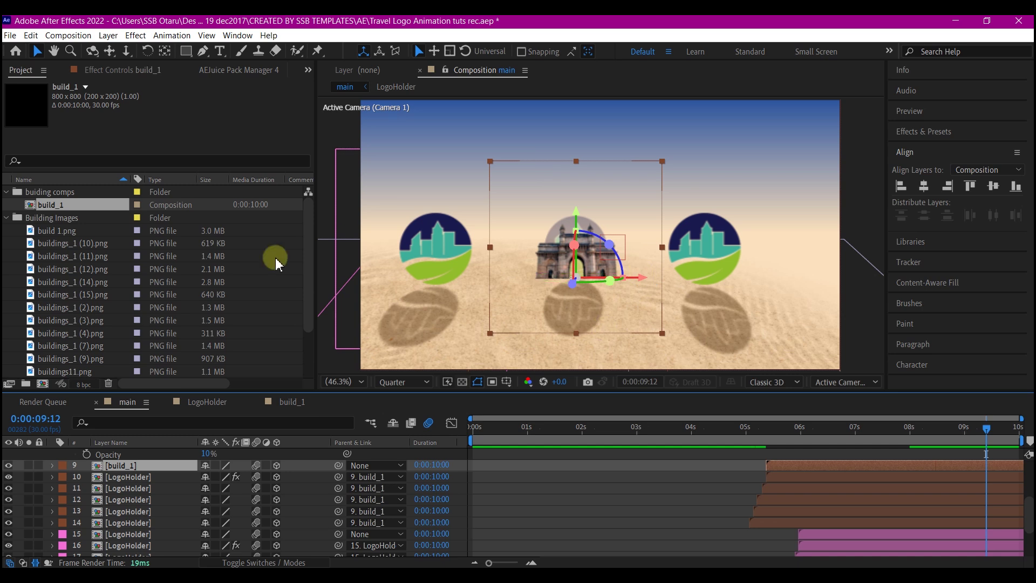
Step: Replace the brown group's shadow layer and echo layers 12, 13 and 14 with the build_1 comp
click(60, 205)
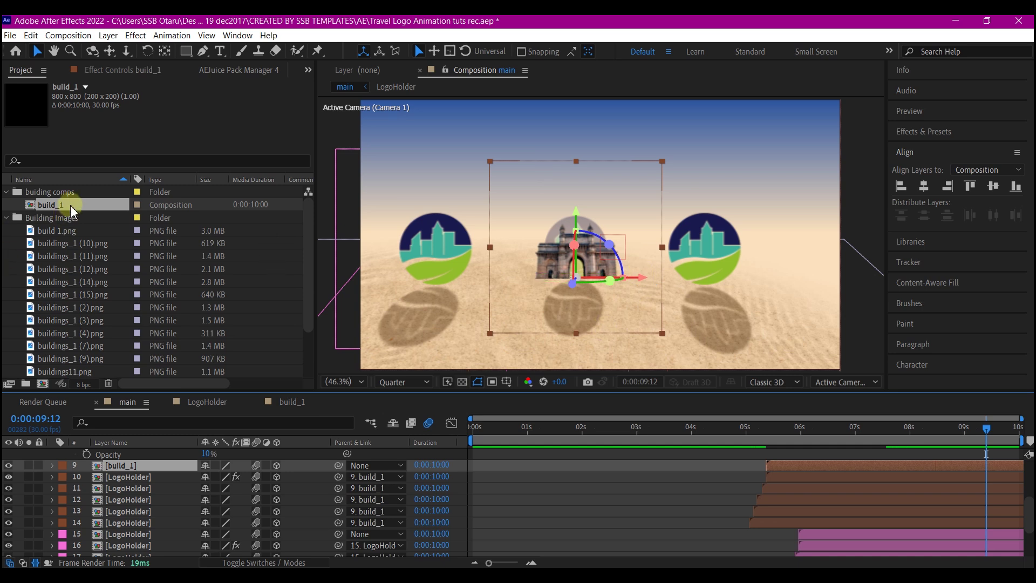
click(791, 477)
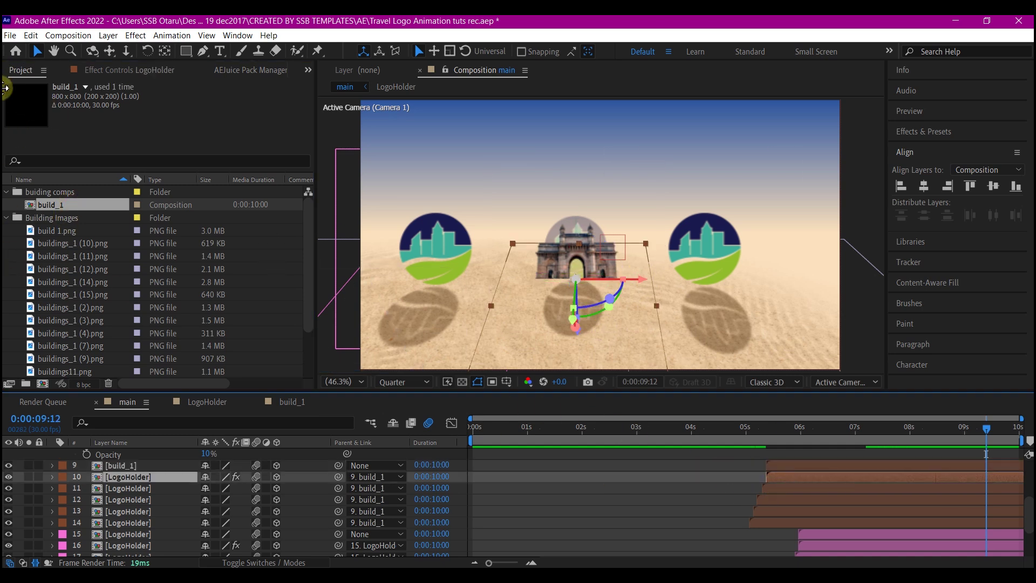
drag(70, 205, 807, 488)
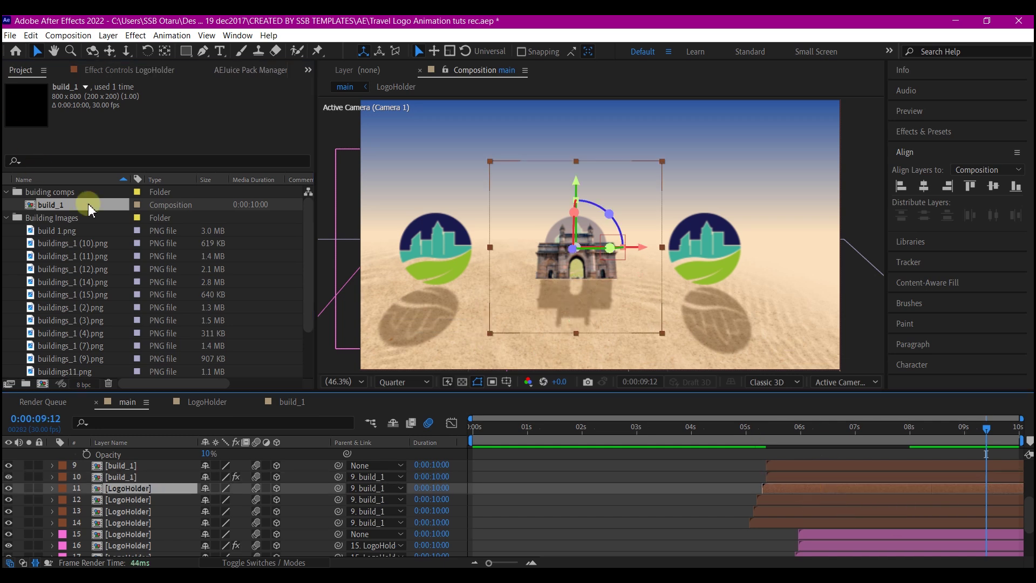
click(780, 499)
drag(89, 205, 777, 520)
drag(54, 204, 788, 515)
click(815, 523)
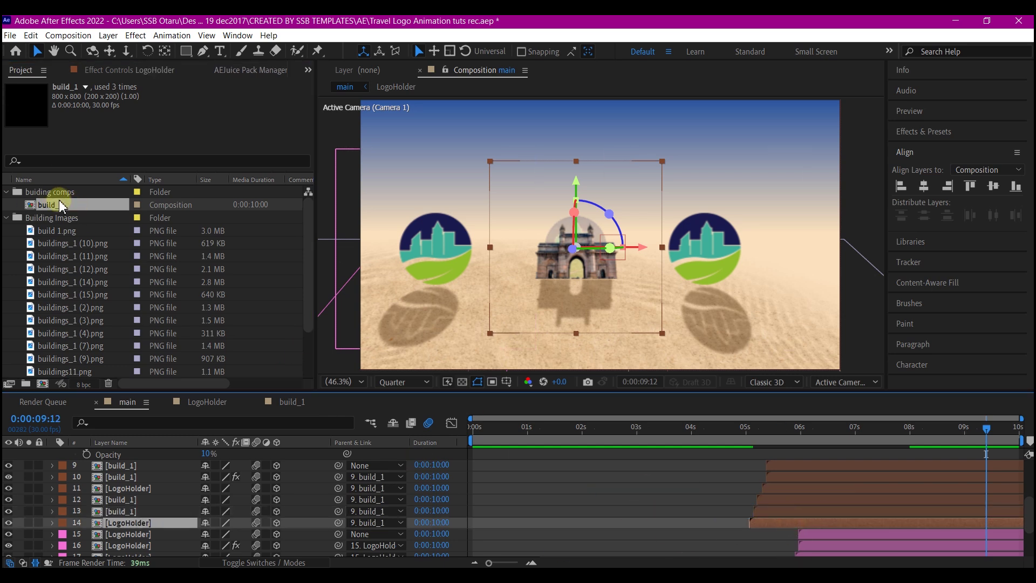
drag(72, 211, 775, 531)
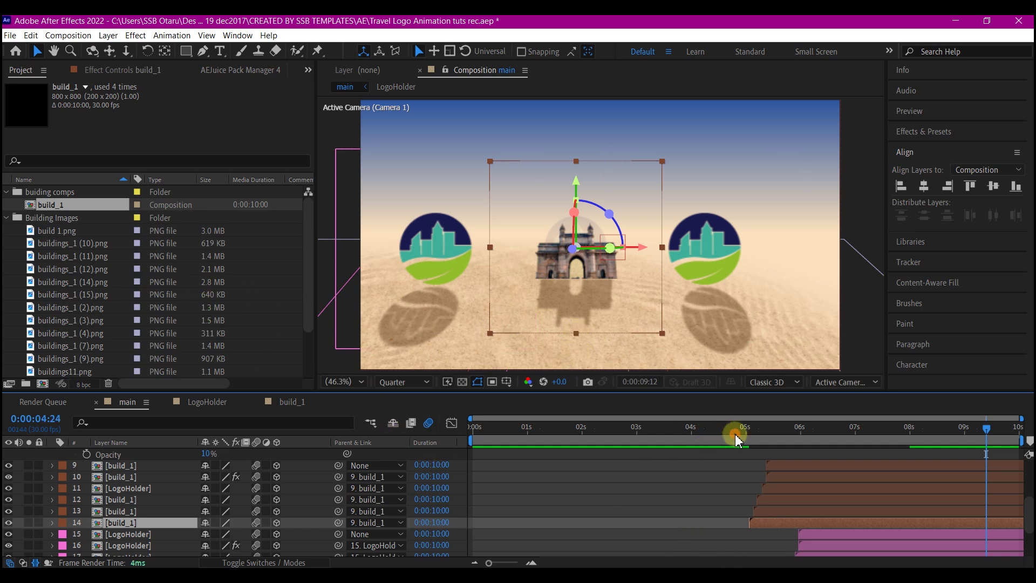
Step: Scale the brown build_1 parent layer uniformly to 180% while viewing the frame at 0:00:07:15
drag(737, 437, 884, 439)
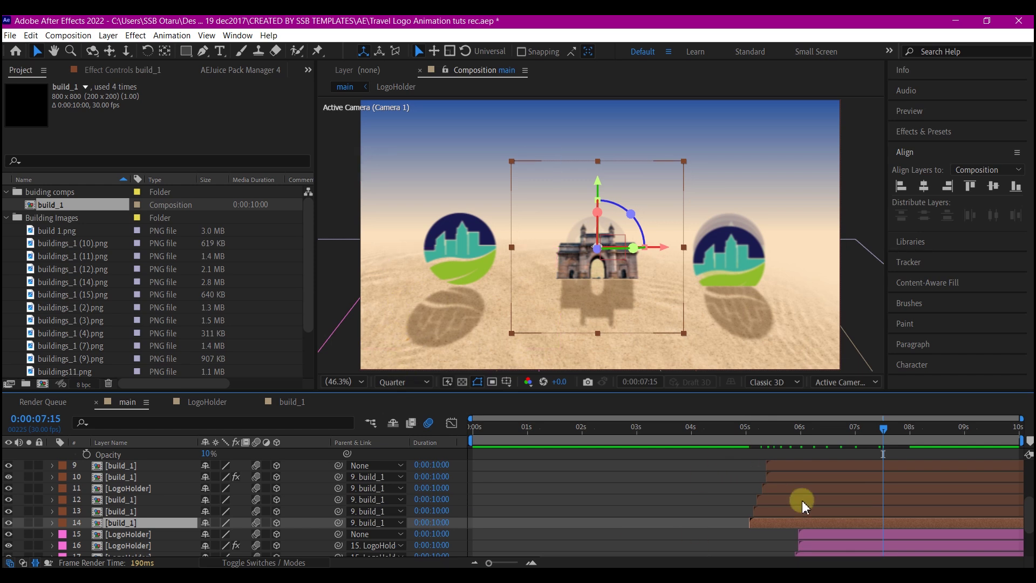
scroll(831, 491, up, 2)
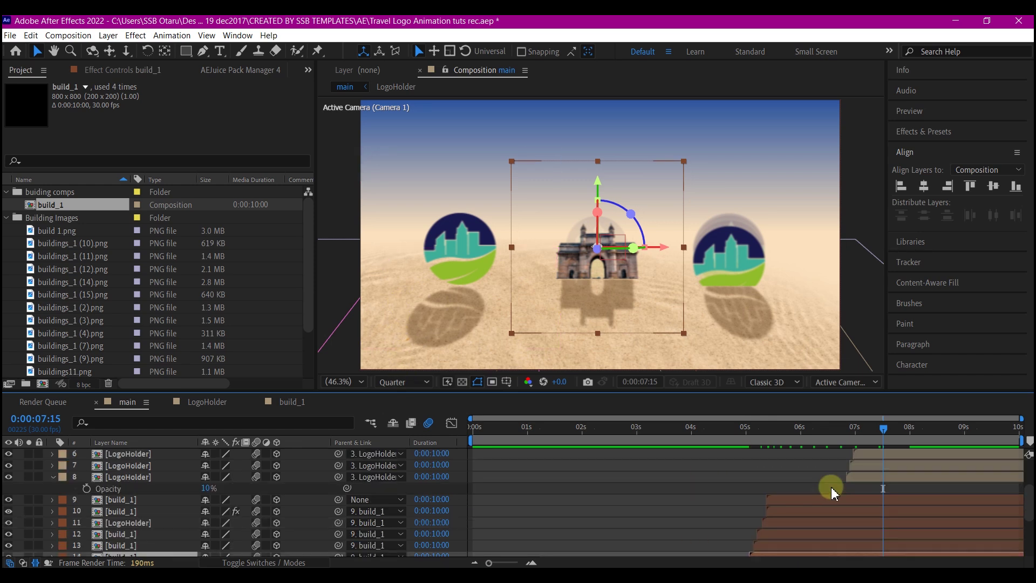
click(804, 500)
key(s)
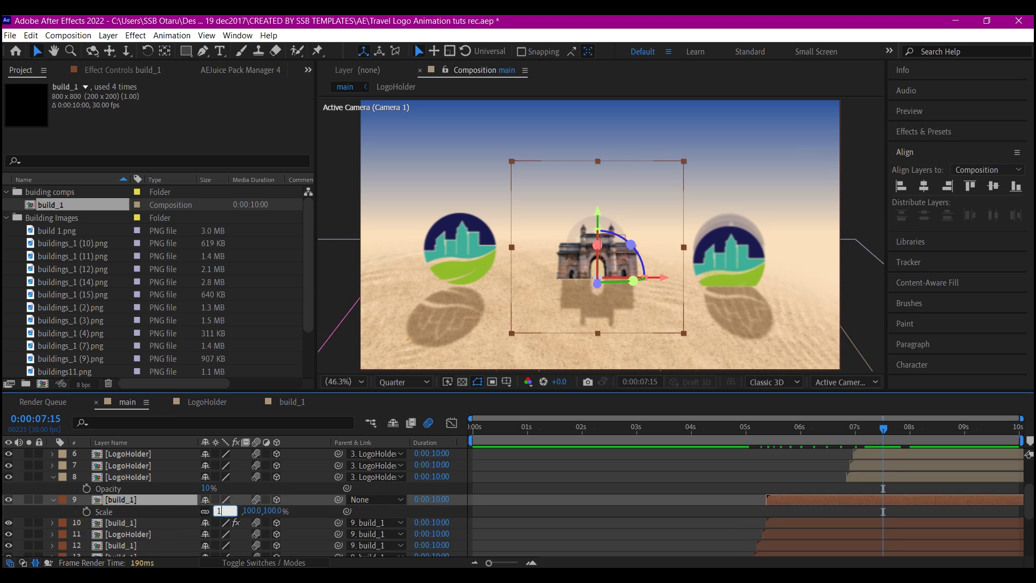
text(180)
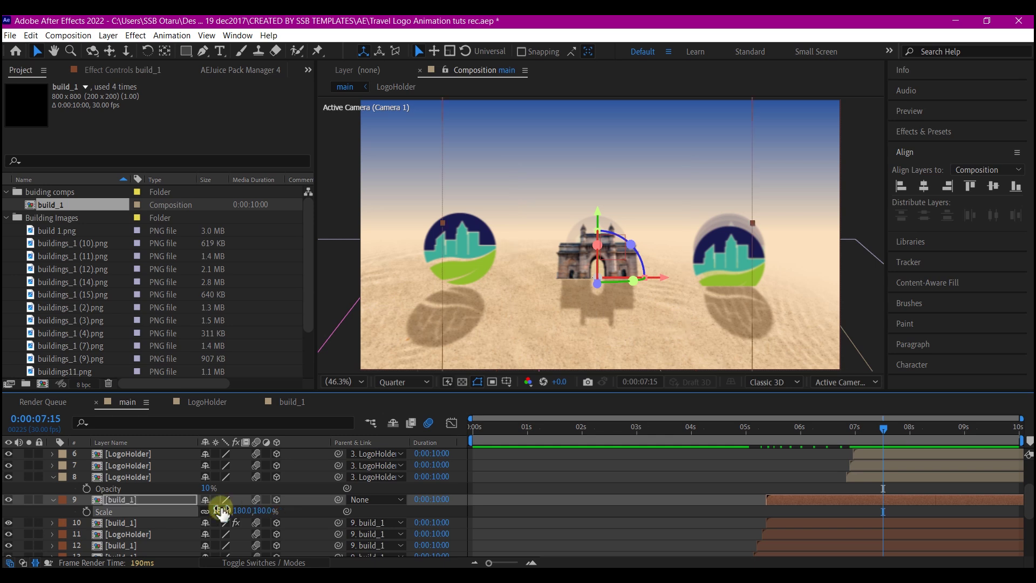
key(Return)
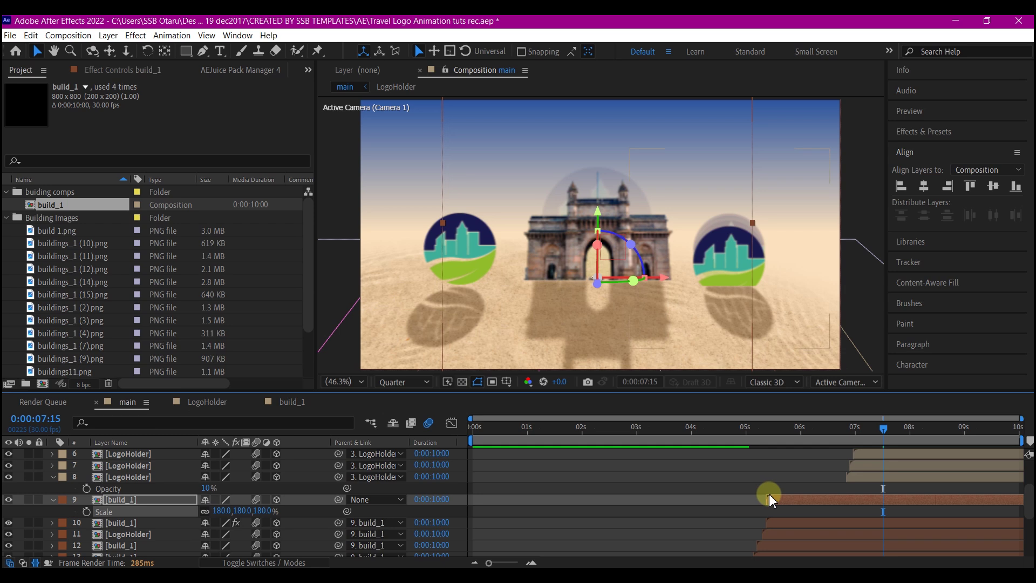
Step: Set the brown build_1 parent's Z position to 600 and move it along X to about 1335
key(p)
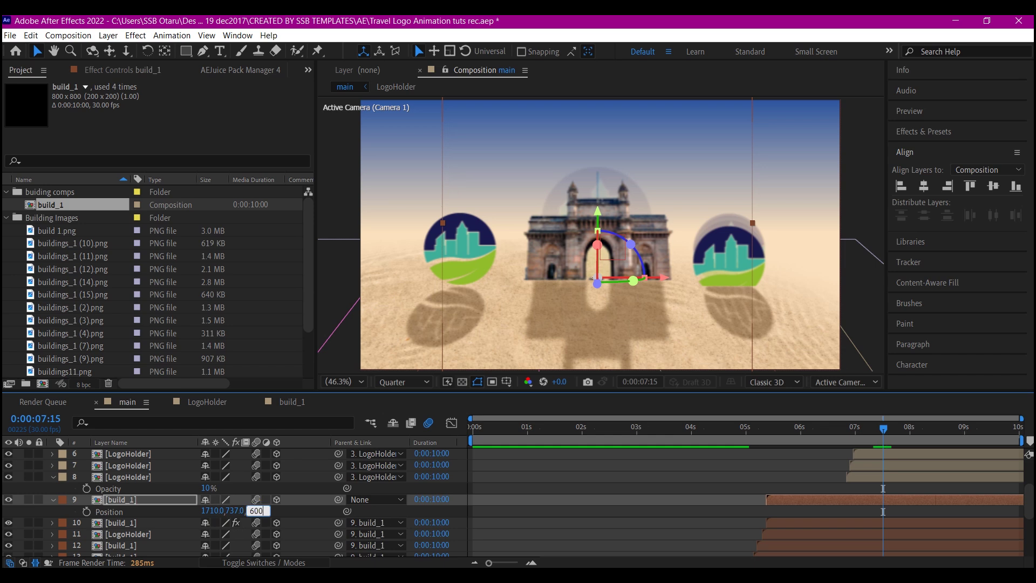
key(Return)
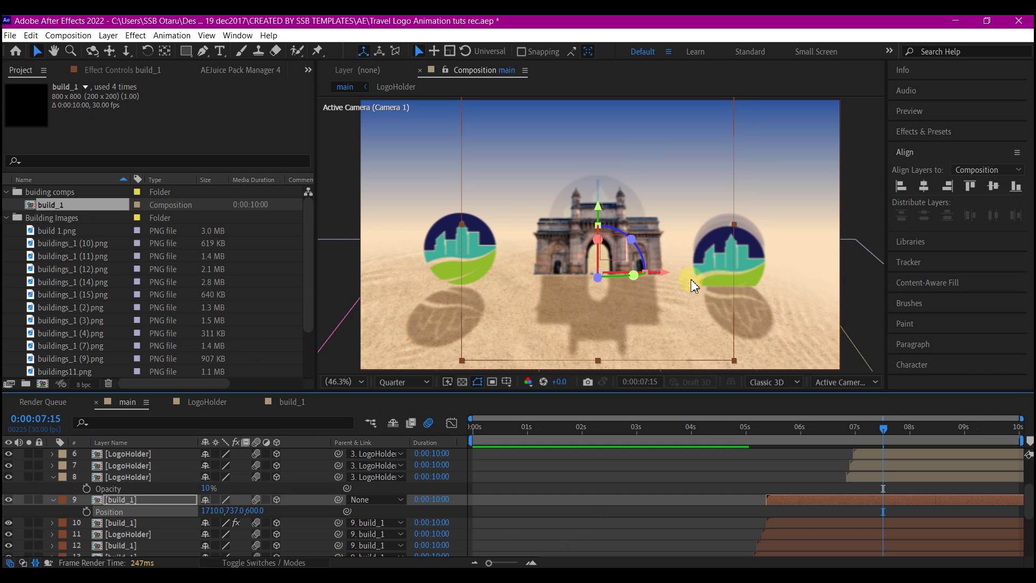
drag(664, 278, 590, 289)
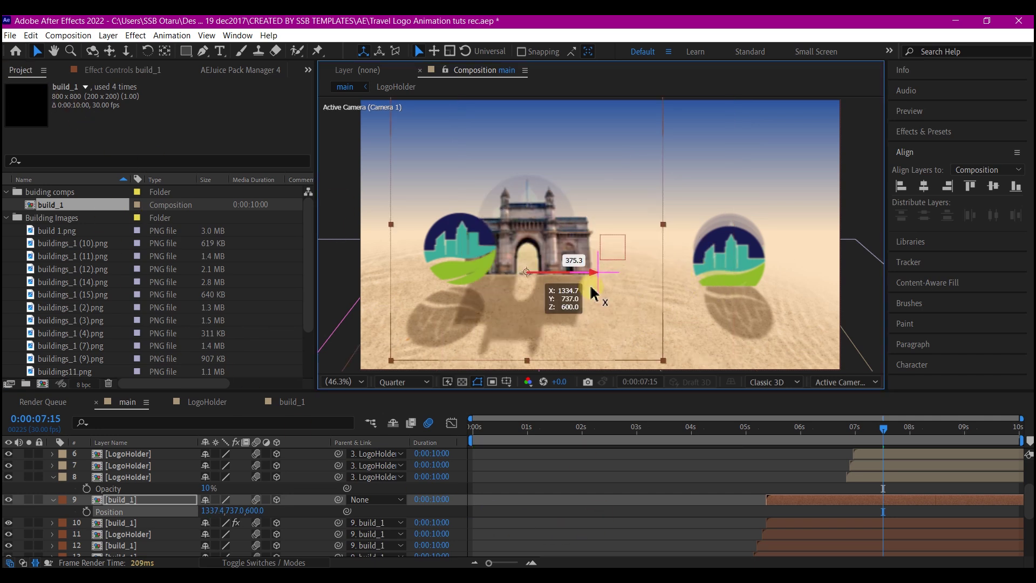
Step: At 0:00:06:12, move the fuchsia LogoHolder parent along negative X so it clears the brown building
drag(884, 430, 822, 447)
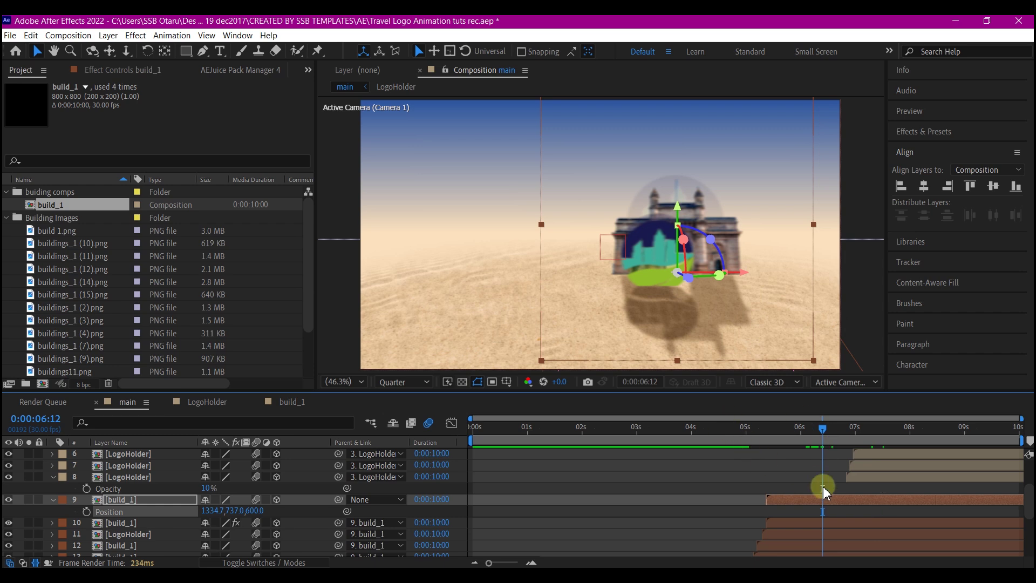
scroll(837, 501, down, 2)
click(834, 513)
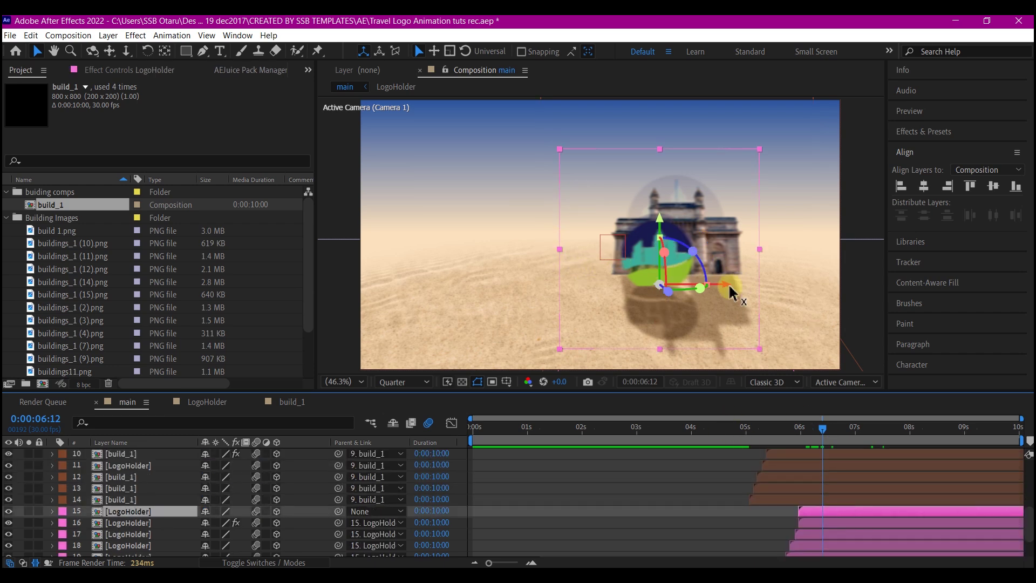
drag(726, 292, 608, 300)
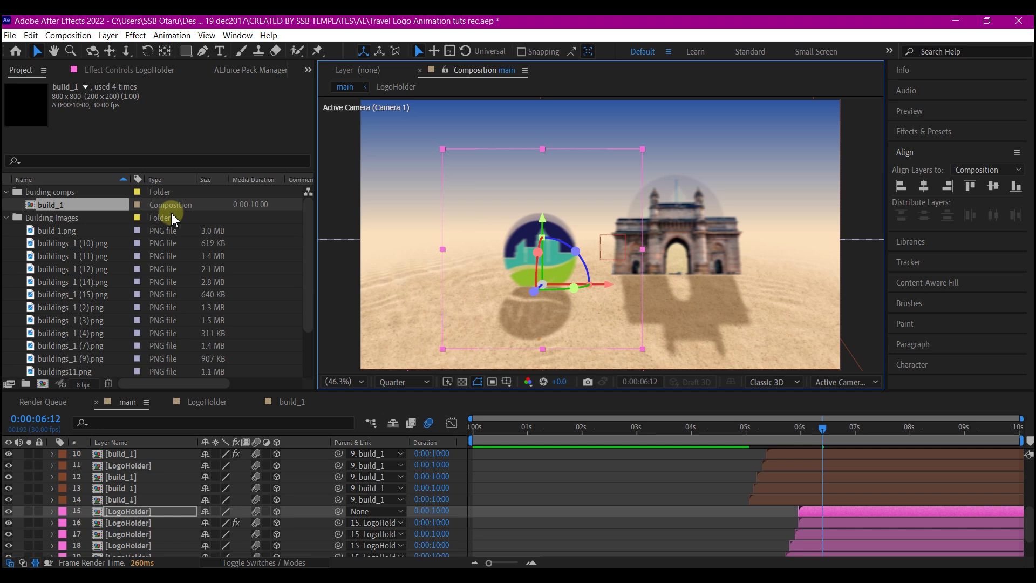
Step: Duplicate the build_1 comp as build_2 and replace its building image with buildings_1 (10).png
click(88, 208)
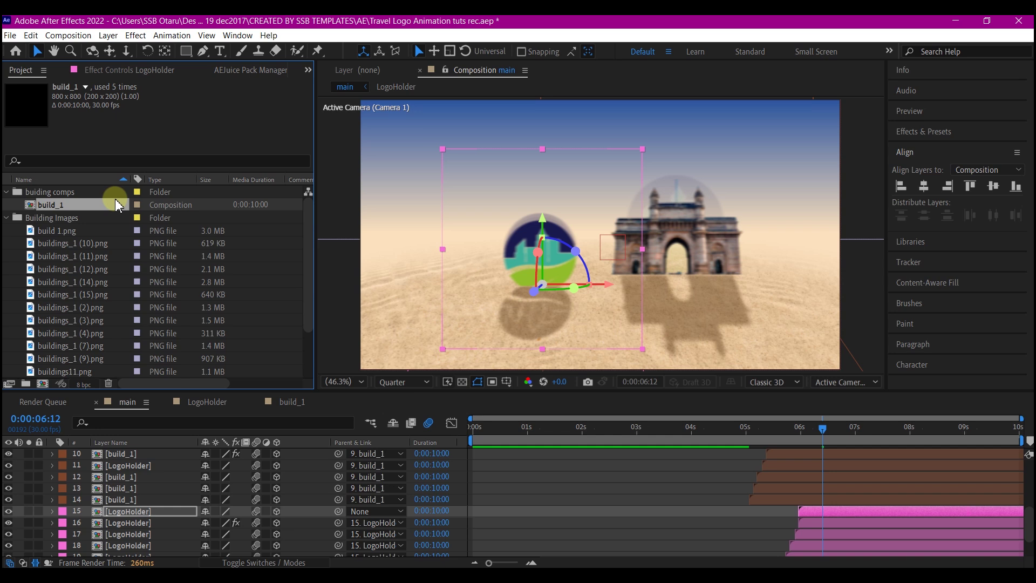
key(ctrl+d)
click(69, 217)
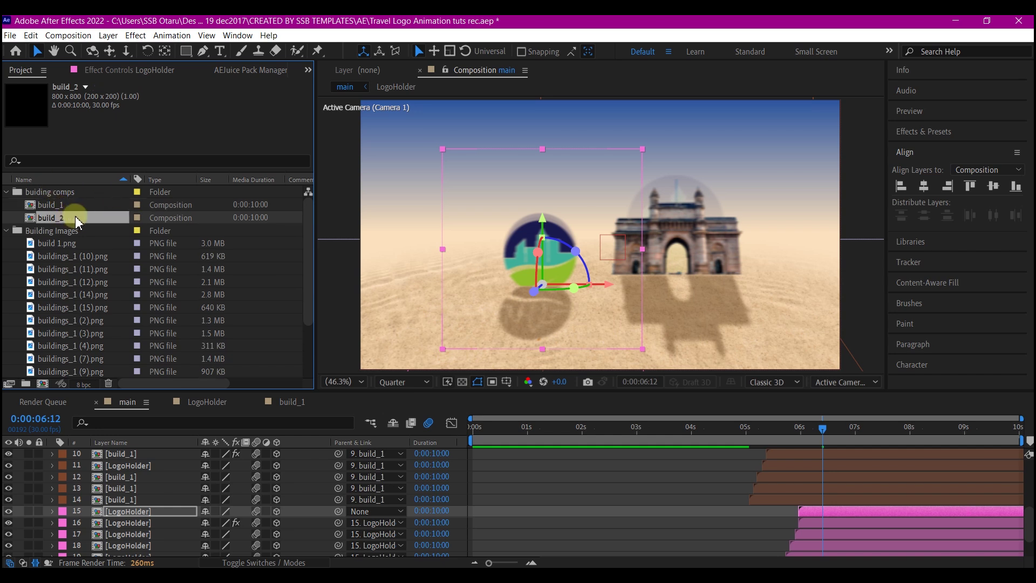
double_click(75, 218)
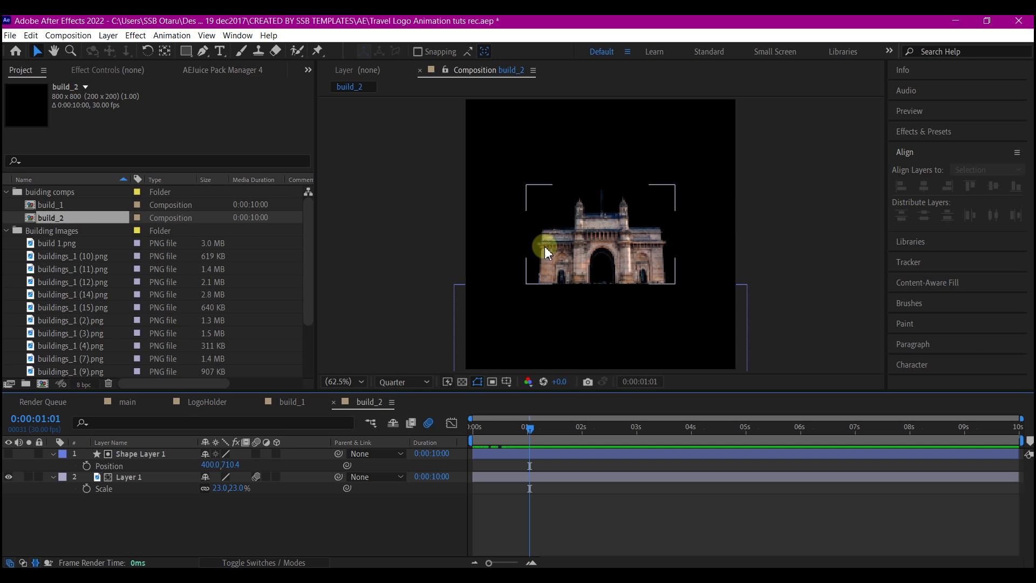
click(133, 477)
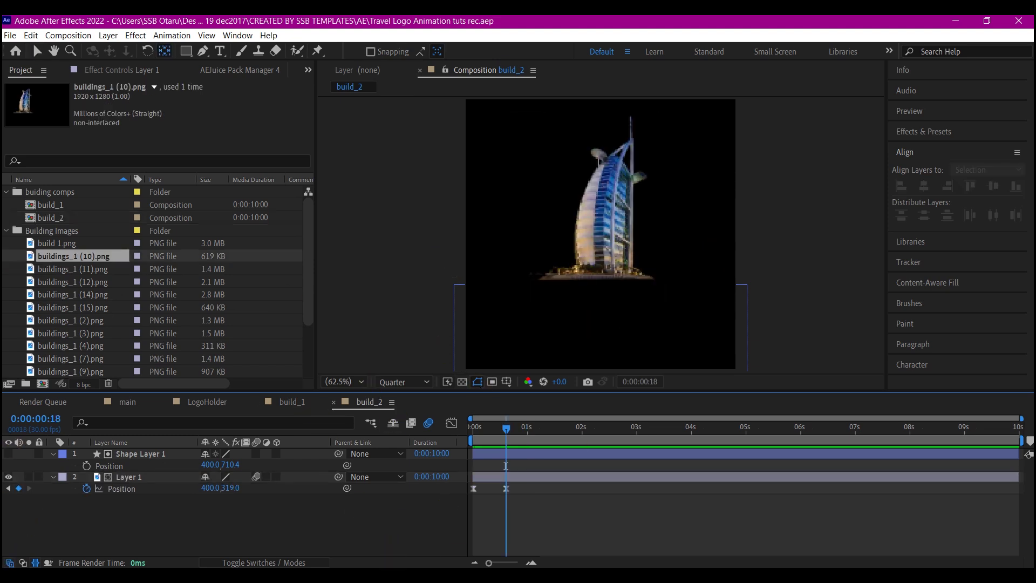
Step: In the main comp, replace the fuchsia parent, shadow and echo LogoHolder layers with build_2 and save the project
click(124, 402)
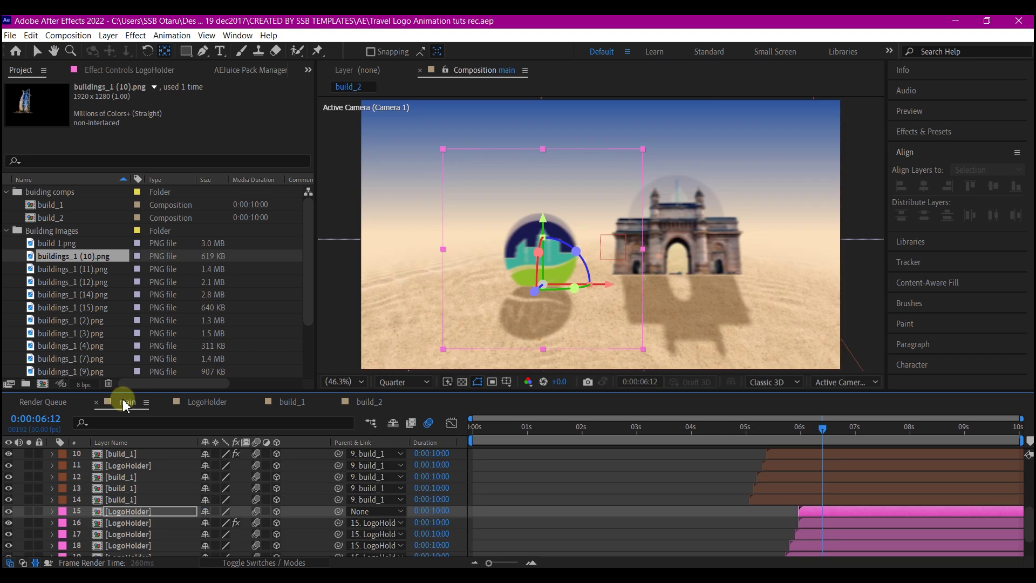
scroll(788, 491, down, 1)
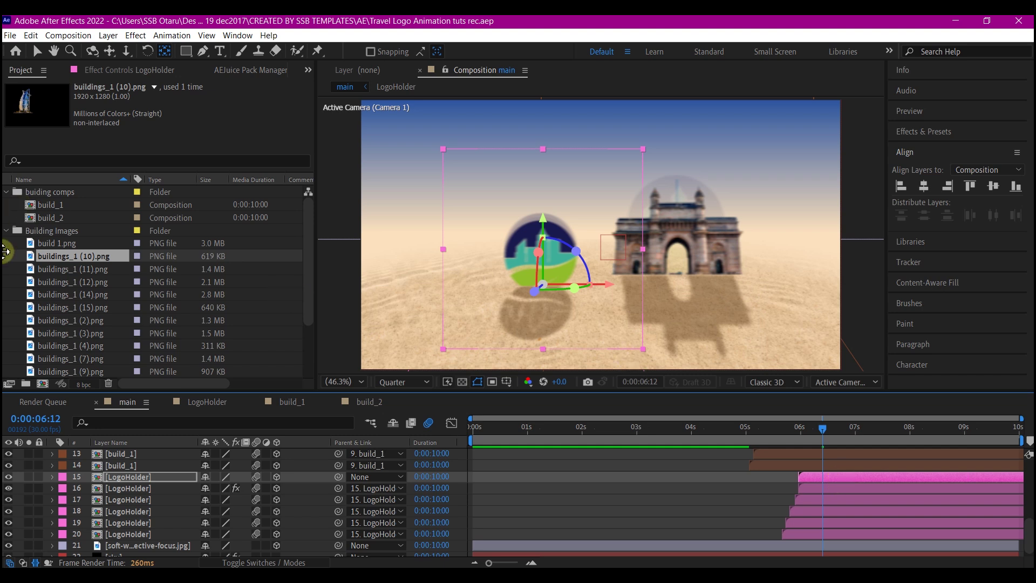
click(54, 218)
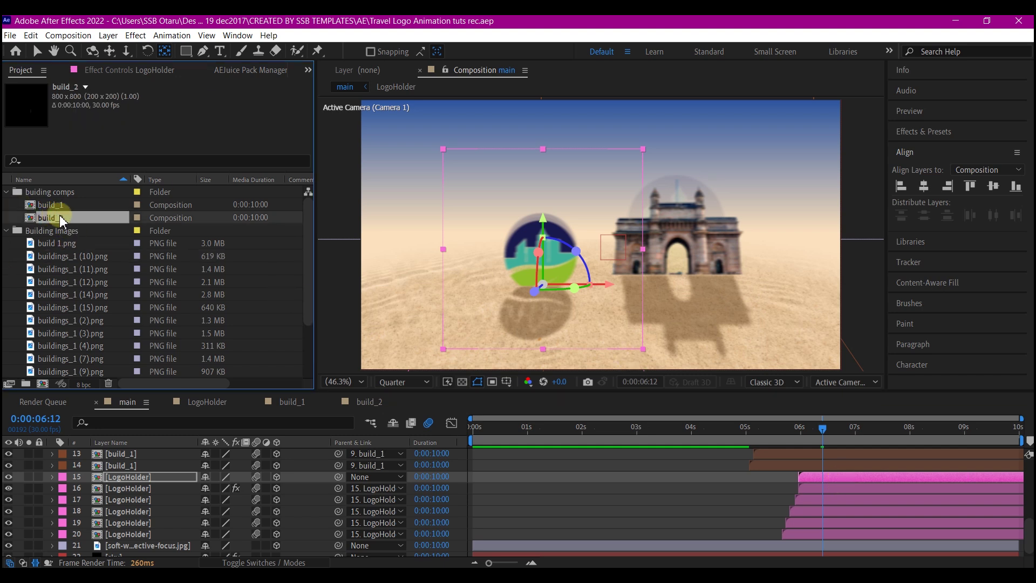
drag(70, 222, 826, 475)
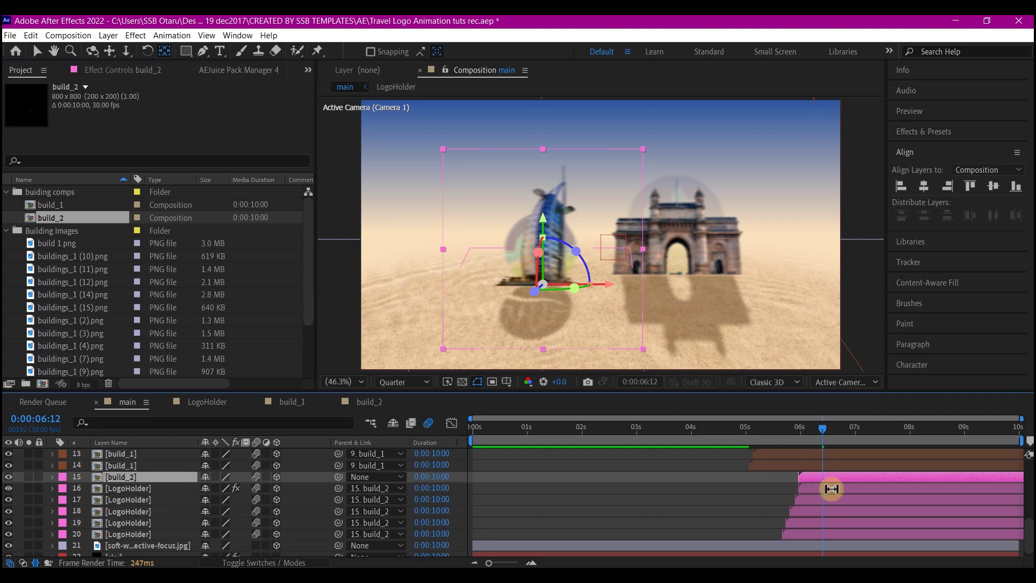
click(831, 489)
drag(58, 183, 124, 534)
key(v)
key(ctrl+s)
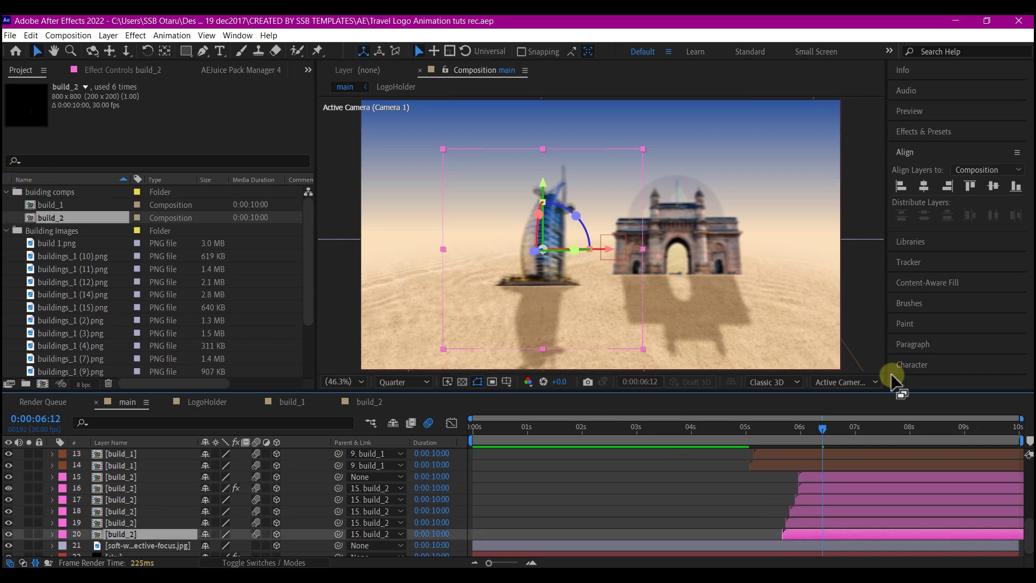
Step: Set the Z position of the pink build_2 parent layer to -400
click(819, 477)
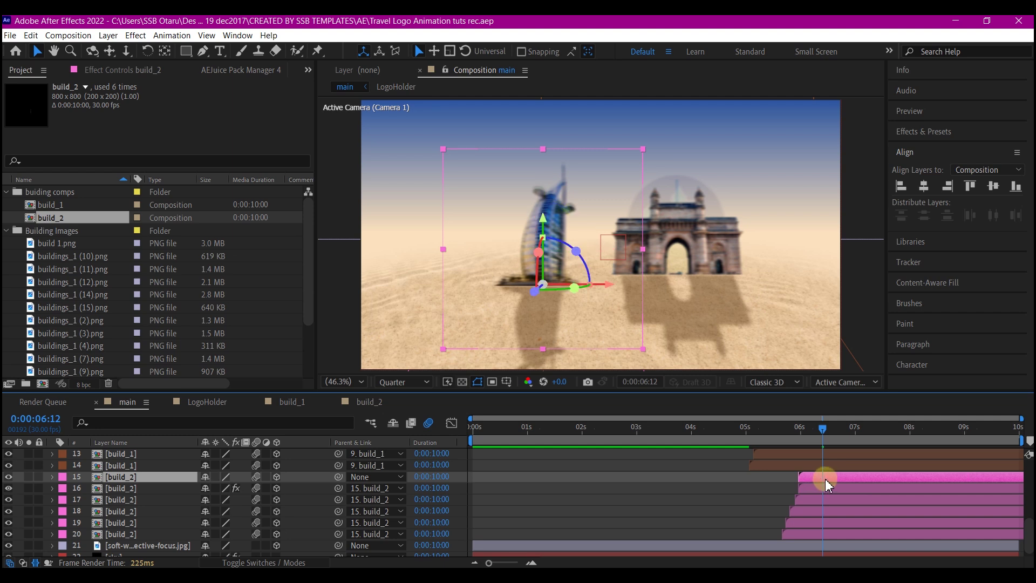
key(s)
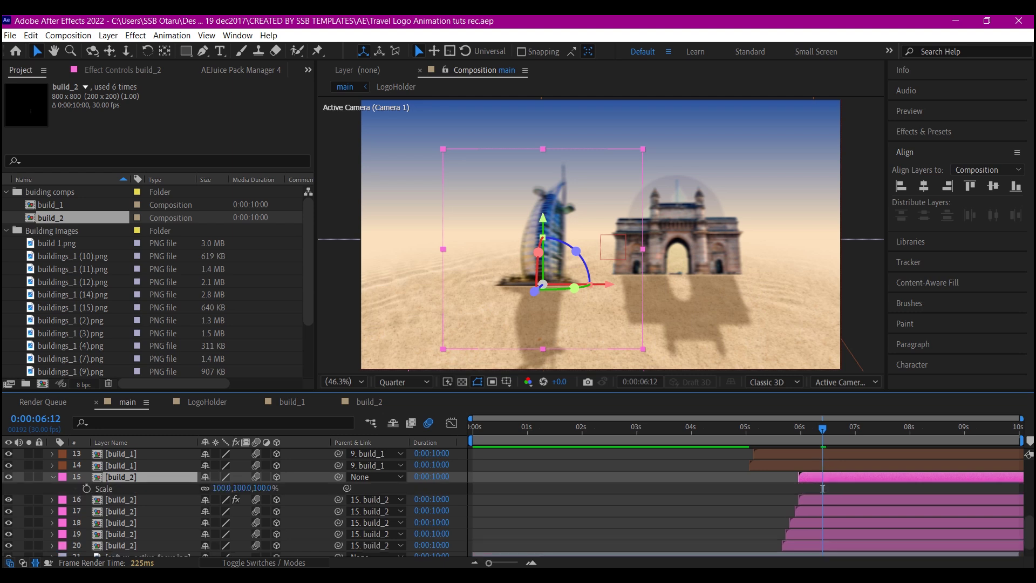
key(p)
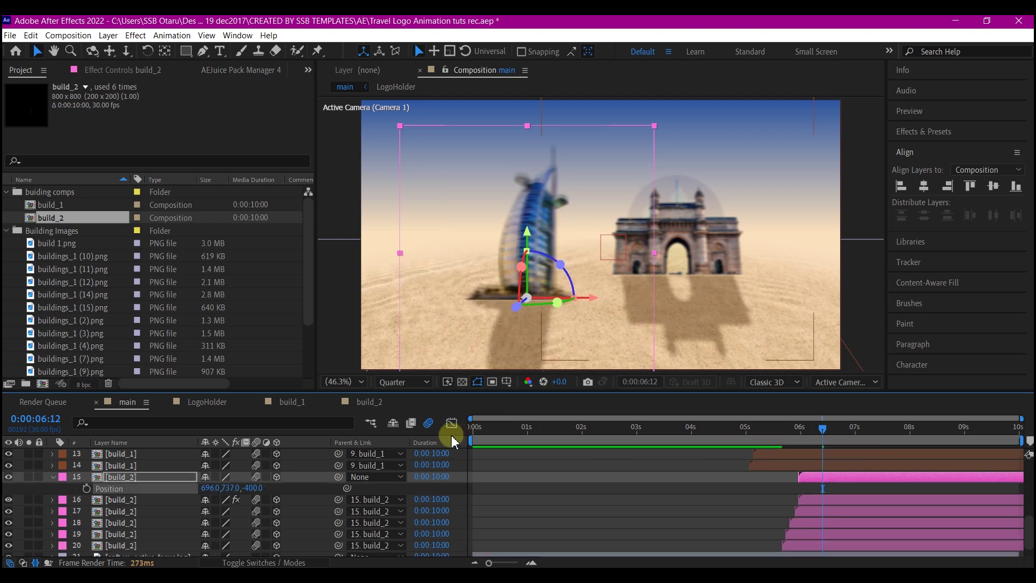
Step: Preview the main comp animation from the beginning to check the timing and placement of both buildings
click(471, 427)
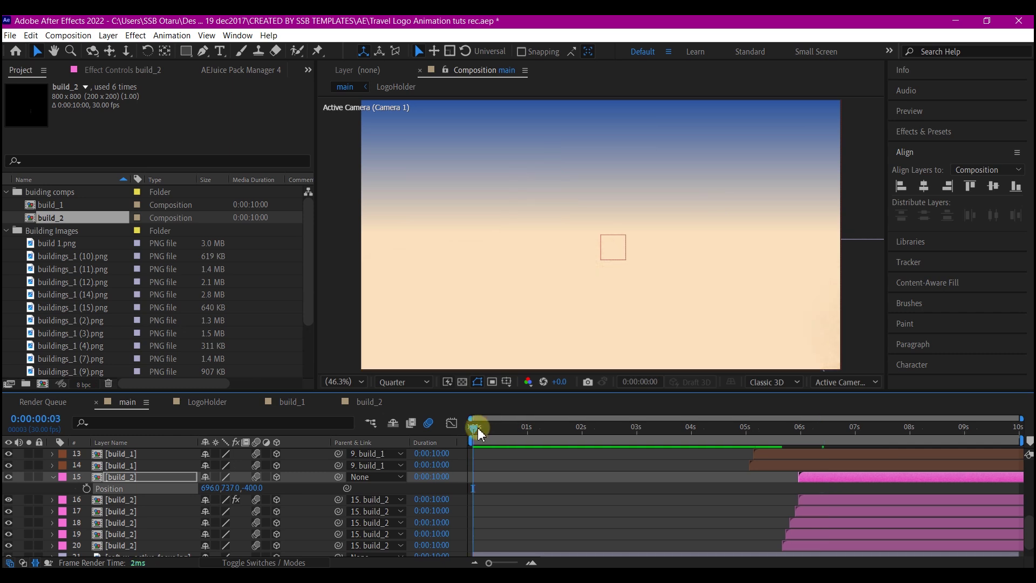
key(space)
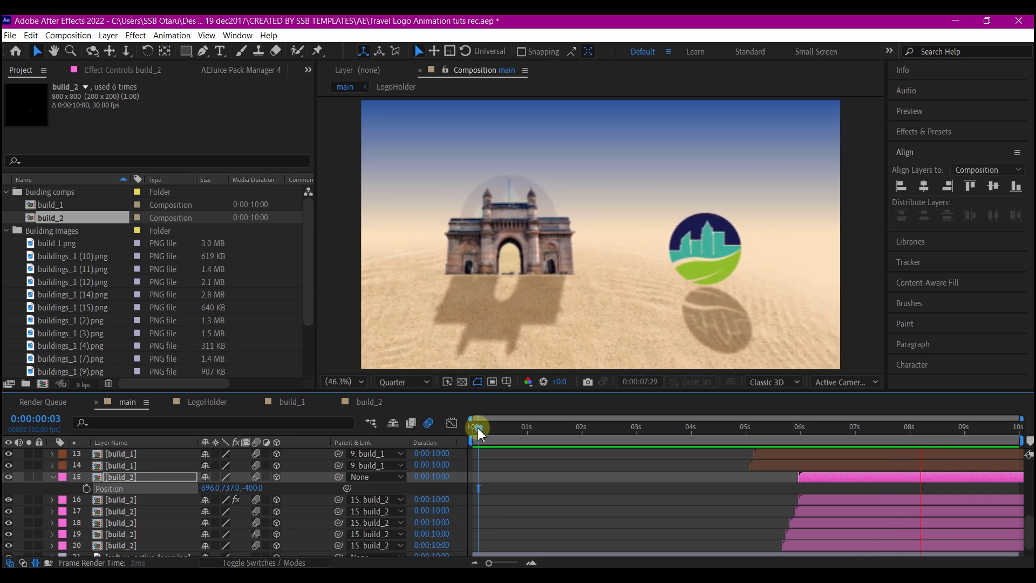
key(space)
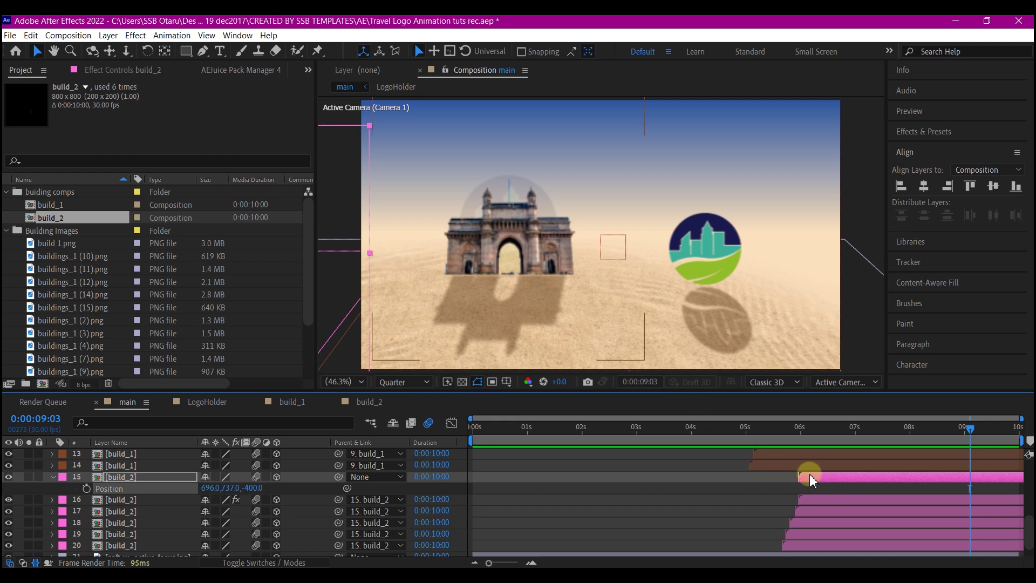
Step: Select the whole brown build_1 layer group and shift it later in time so its parent starts just after 6 seconds
scroll(813, 477, up, 6)
scroll(814, 482, down, 3)
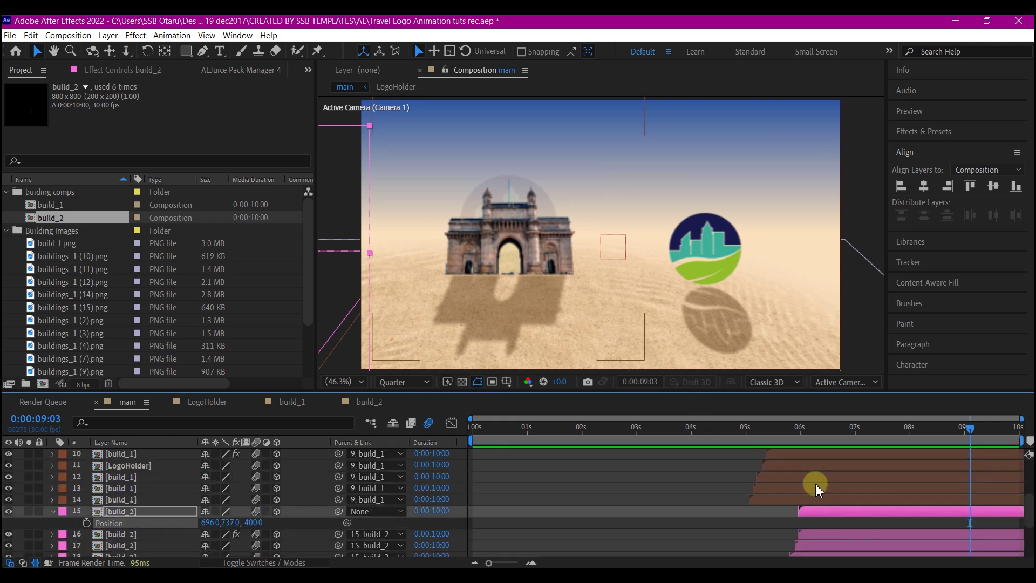
click(811, 497)
scroll(811, 496, up, 5)
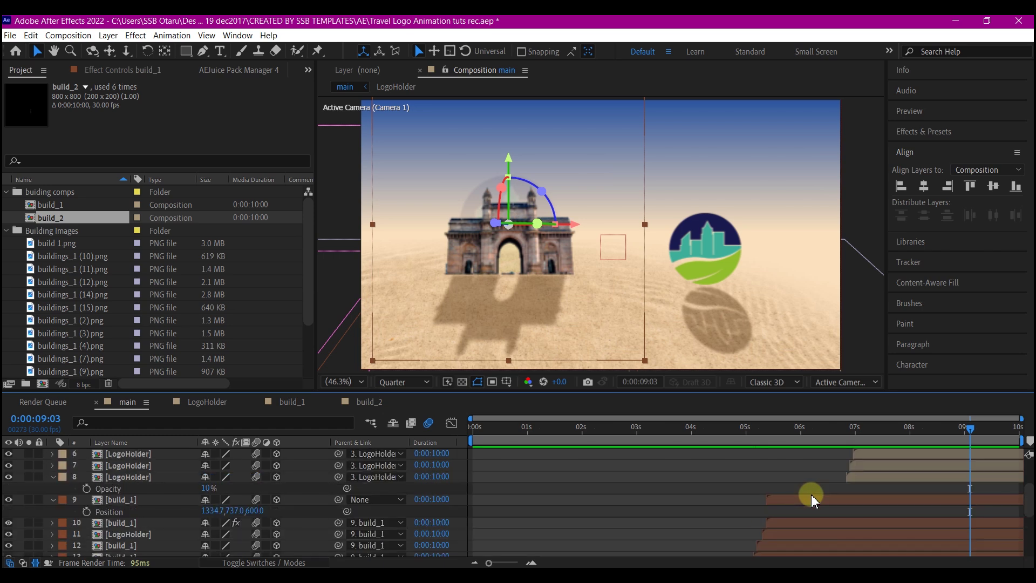
shift+click(814, 498)
drag(814, 497, 847, 504)
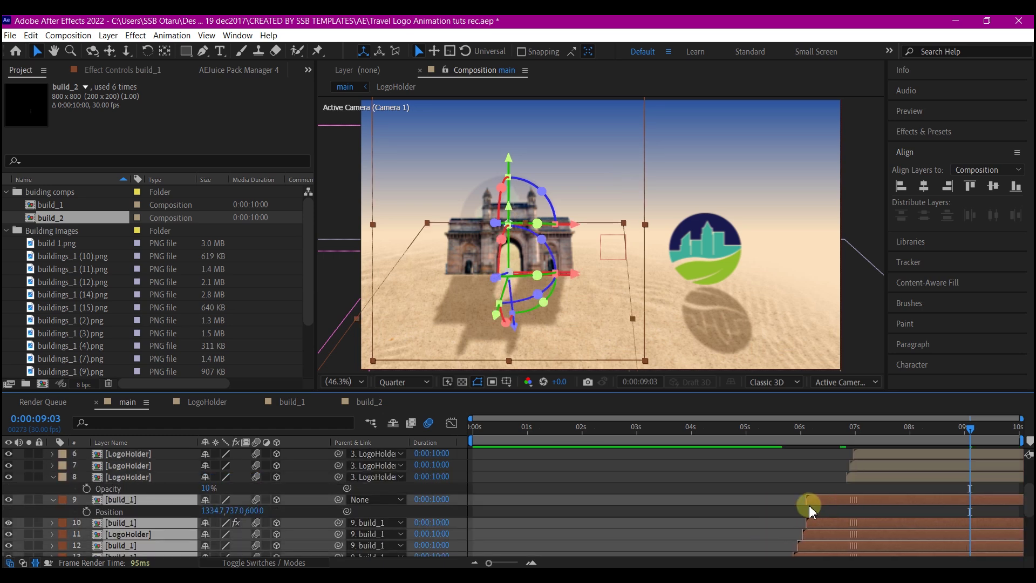
Step: Shift the whole pink build_2 layer group earlier in time so its parent starts at about 5 seconds
scroll(809, 504, down, 4)
click(786, 520)
click(701, 512)
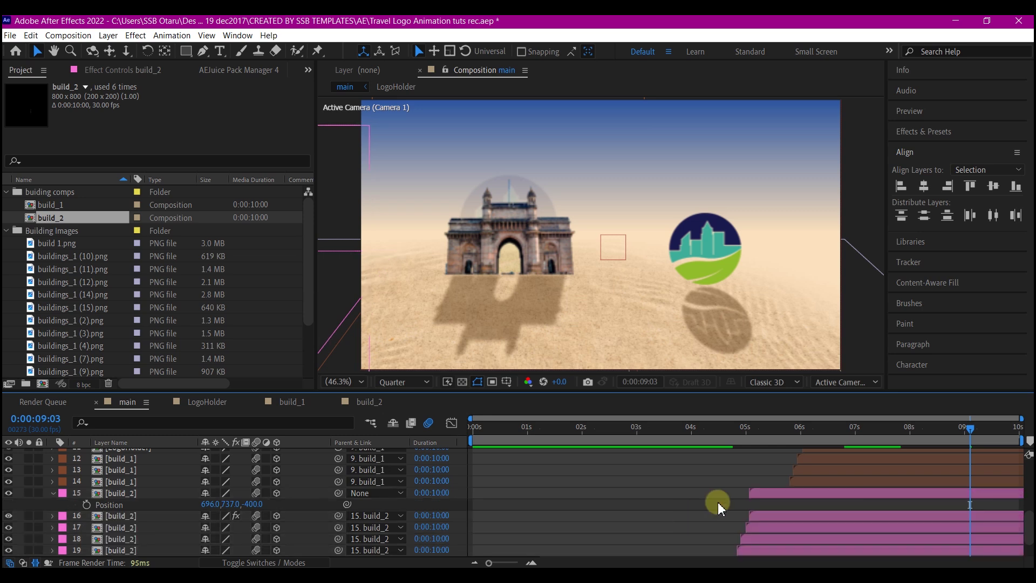
Step: Move the build_2 parent along positive X into the final camera frame and the build_1 parent to X about 1425, then save
click(766, 497)
scroll(548, 268, down, 2)
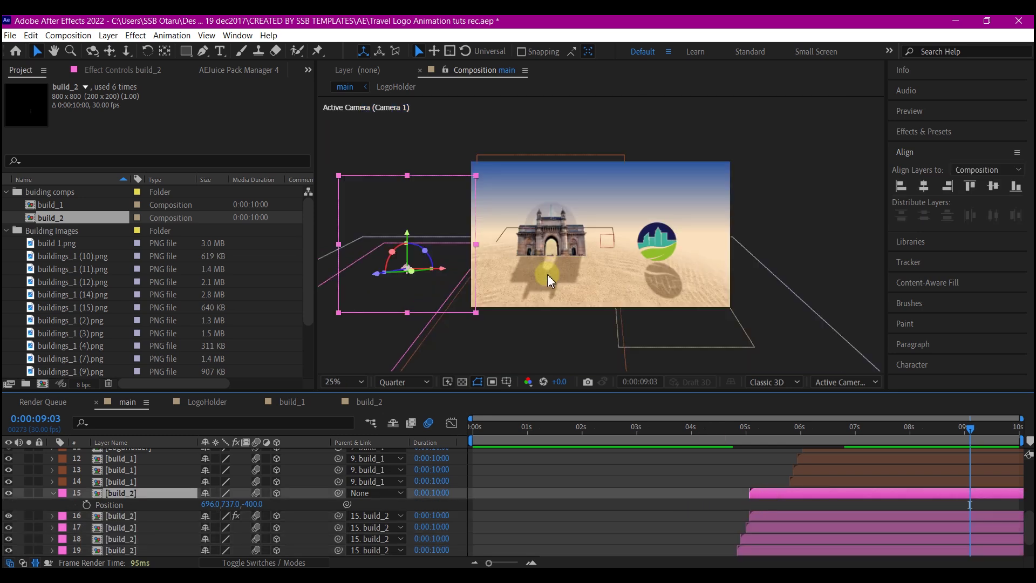
drag(442, 276, 551, 286)
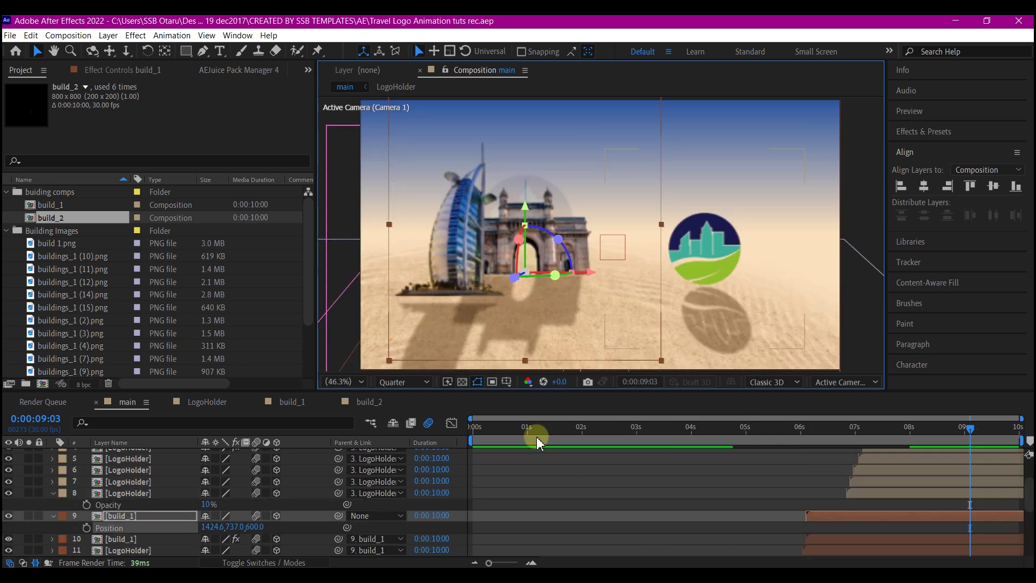
Step: Play the animation from the first frame to review the retimed and repositioned buildings
drag(501, 431, 458, 428)
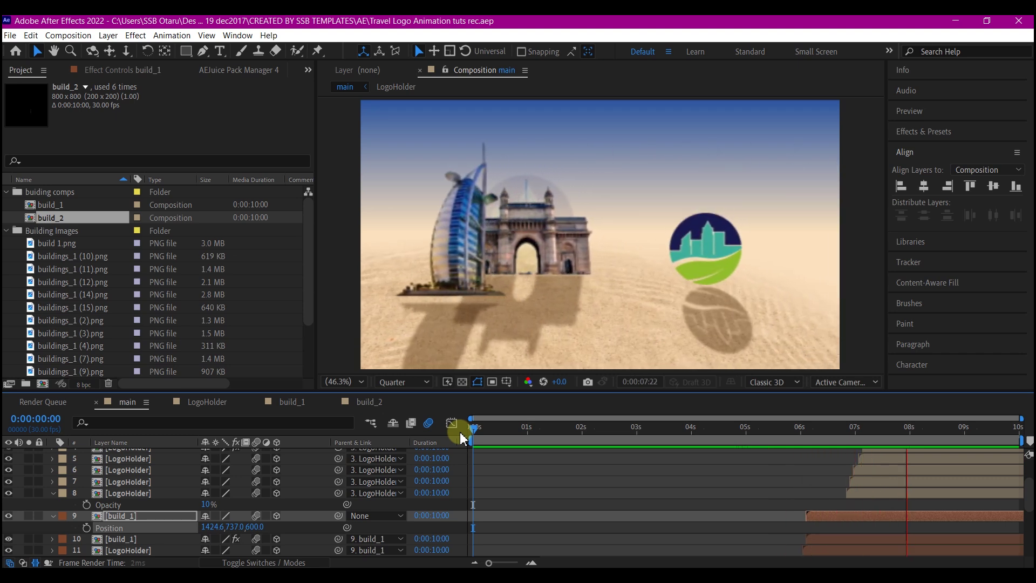
key(space)
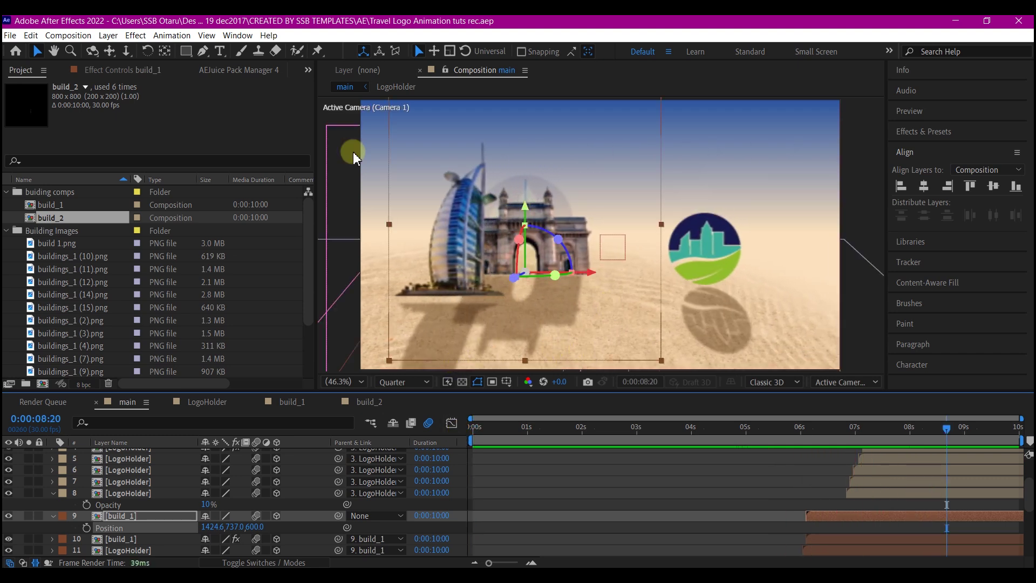